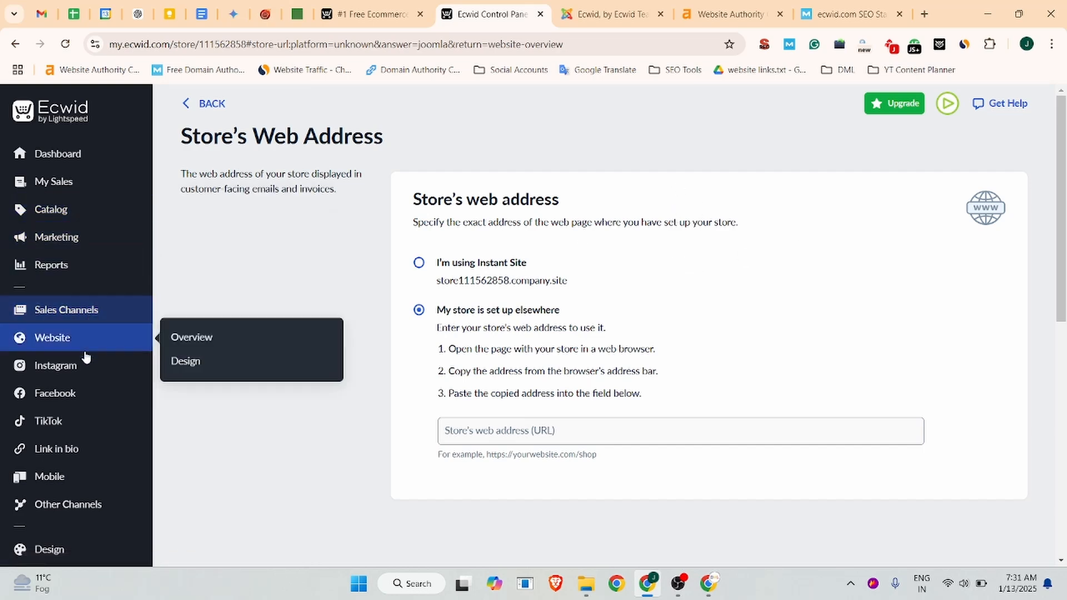
left_click(43, 153)
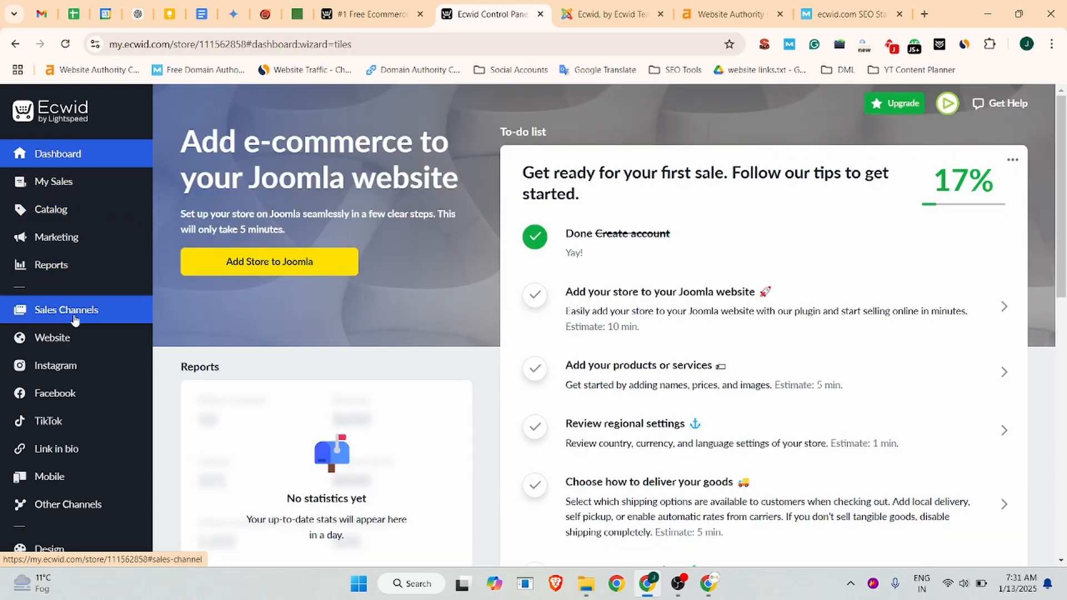
left_click(59, 340)
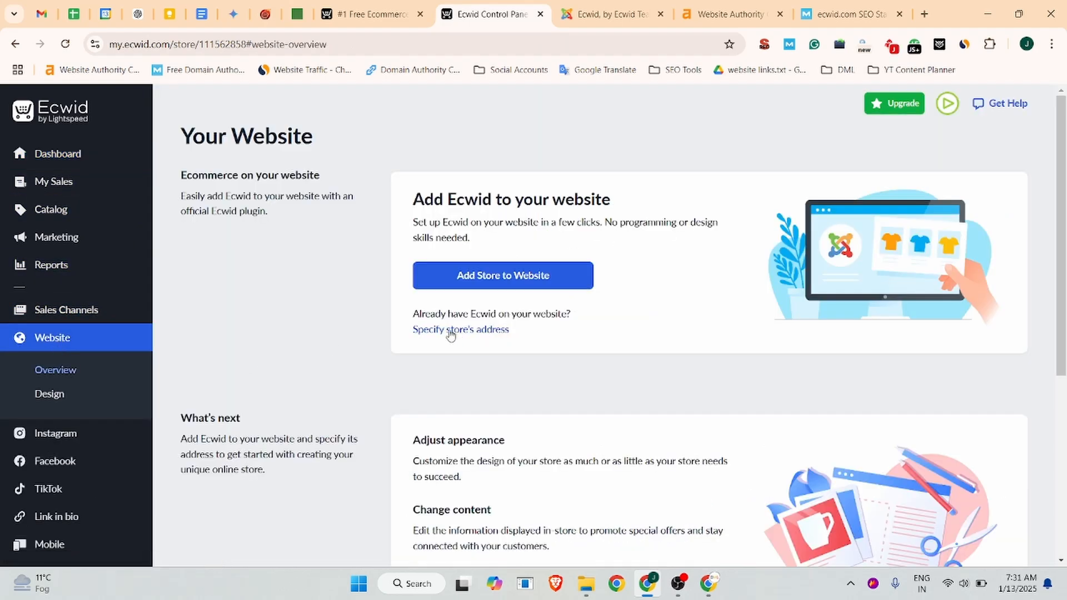
left_click_drag(408, 337, 514, 339)
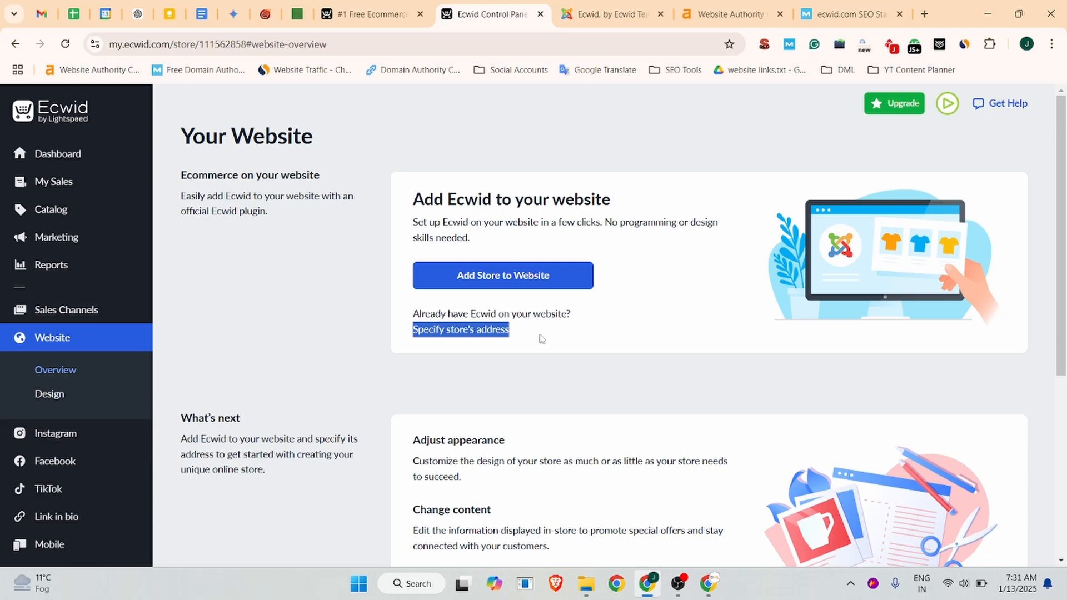
left_click(464, 331)
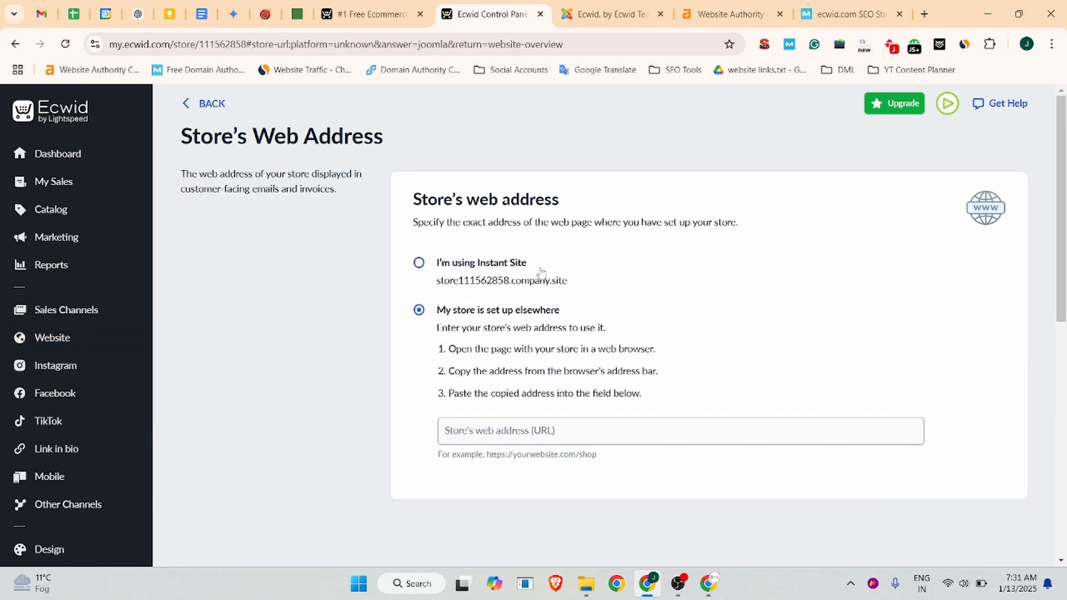
left_click(418, 266)
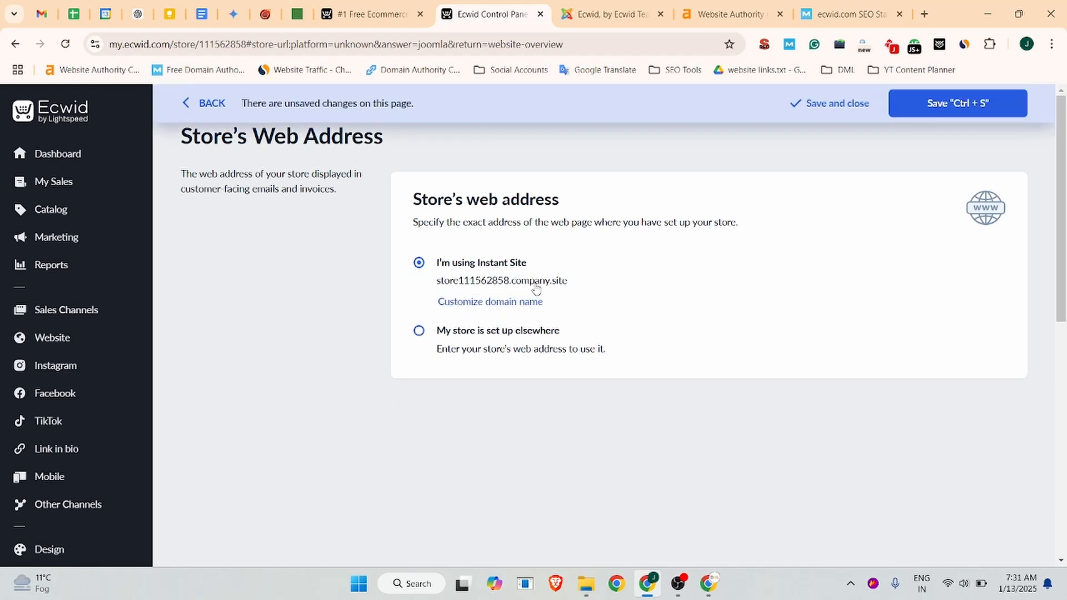
left_click(492, 303)
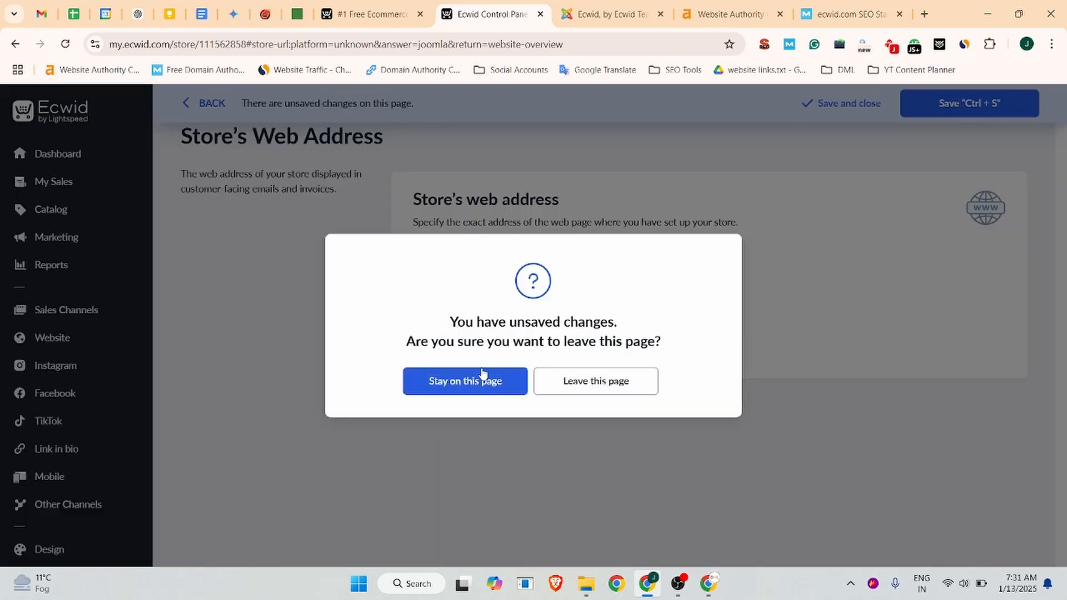
left_click(602, 389)
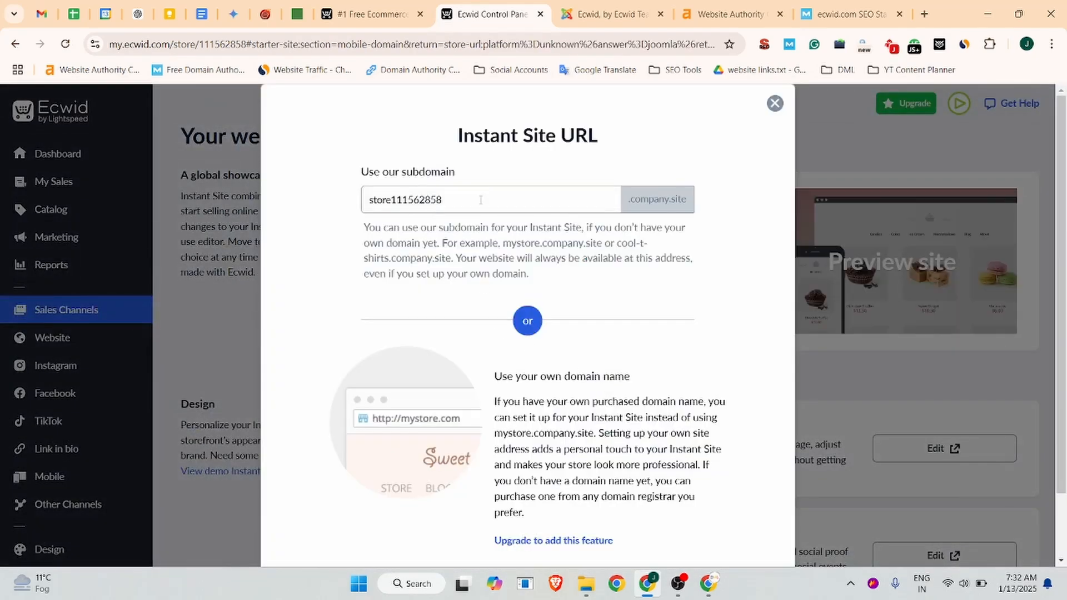
left_click_drag(481, 200, 222, 209)
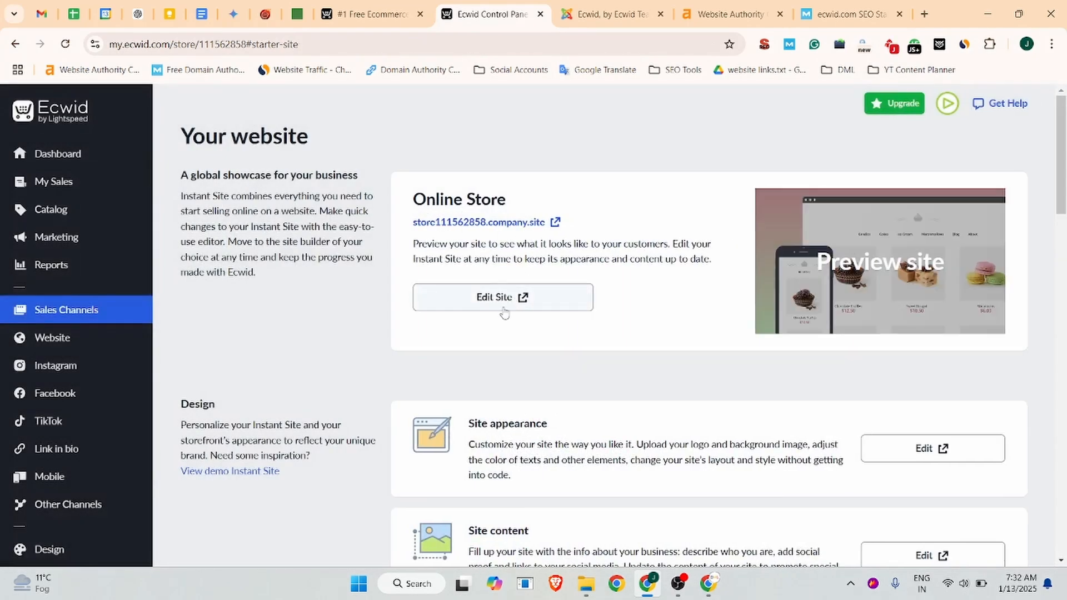
left_click(502, 296)
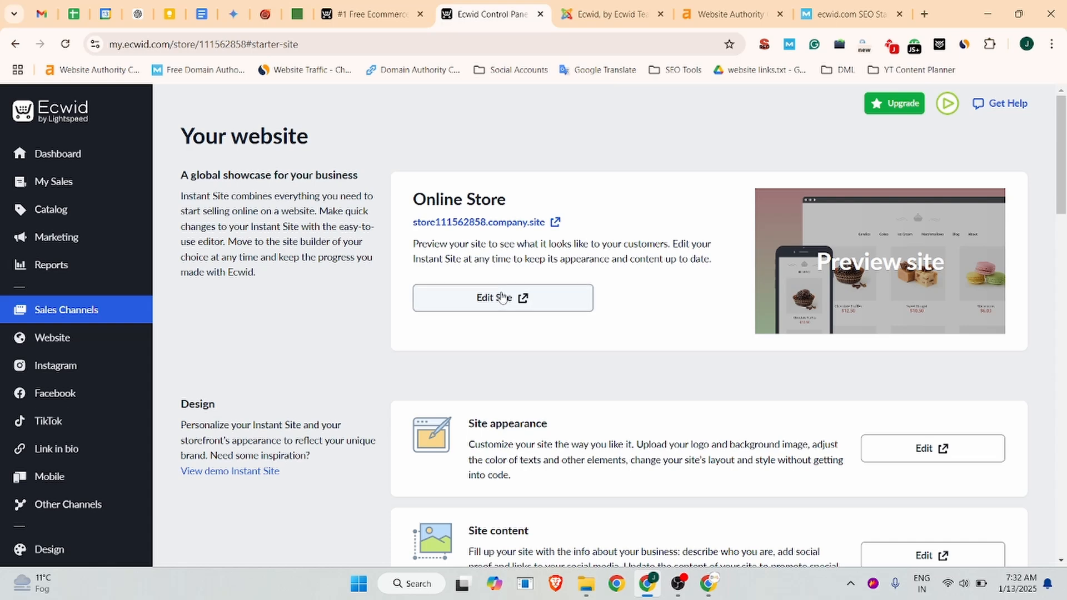
left_click(461, 14)
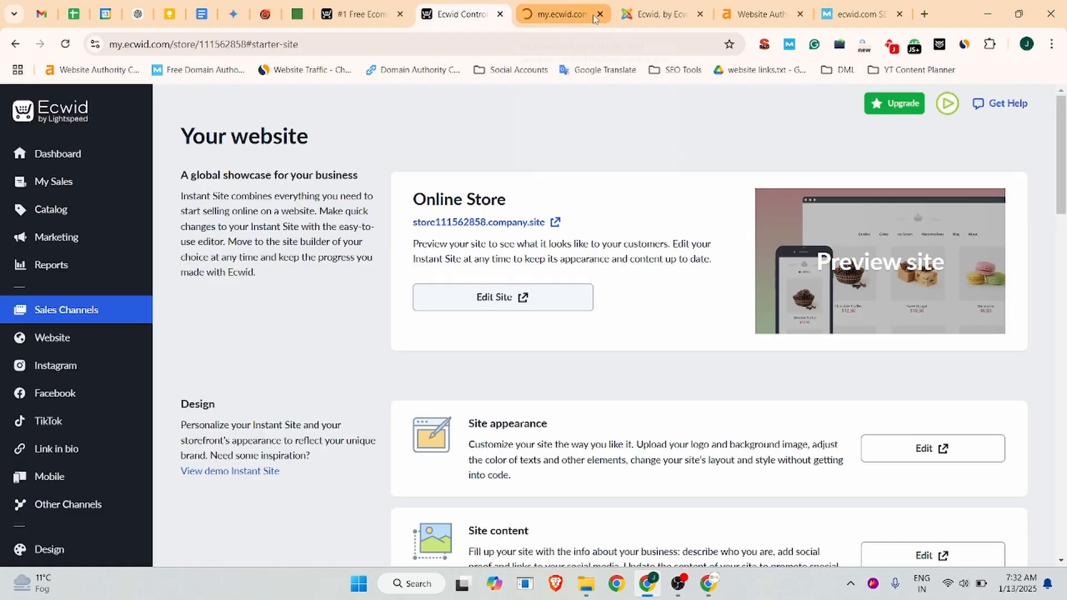
left_click(600, 14)
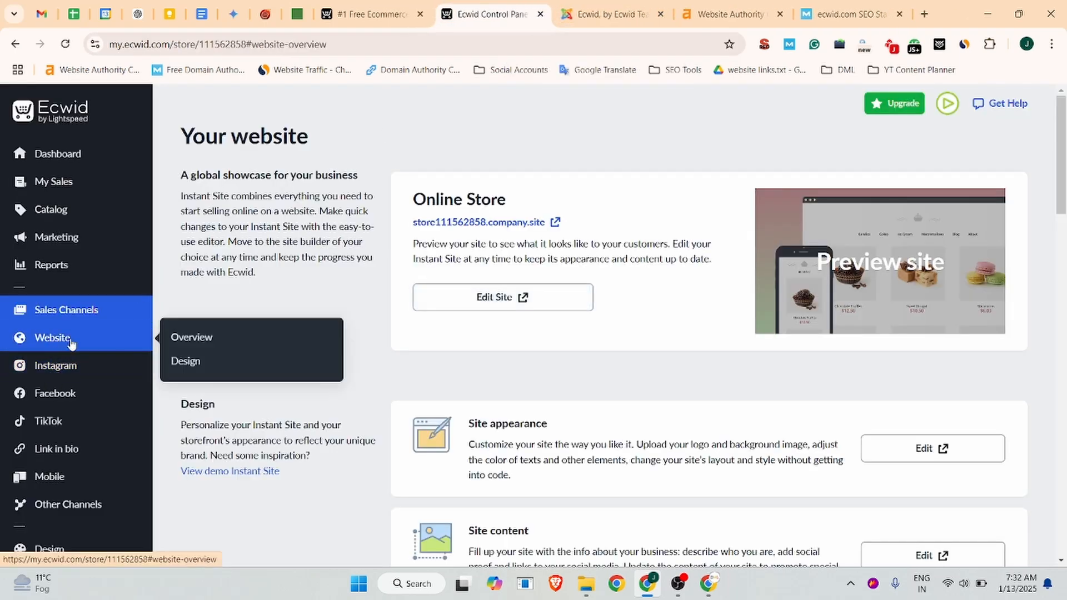
Open the domain name customization for the Instant Site option in the store's web address settings, leaving that page without saving.
left_click(53, 340)
left_click(472, 332)
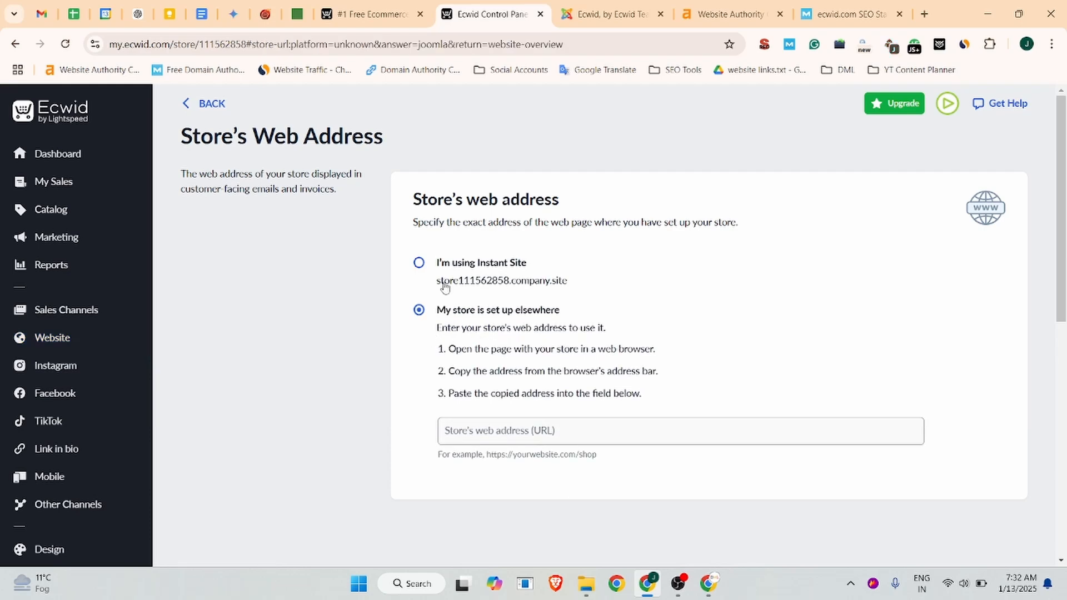
left_click(418, 264)
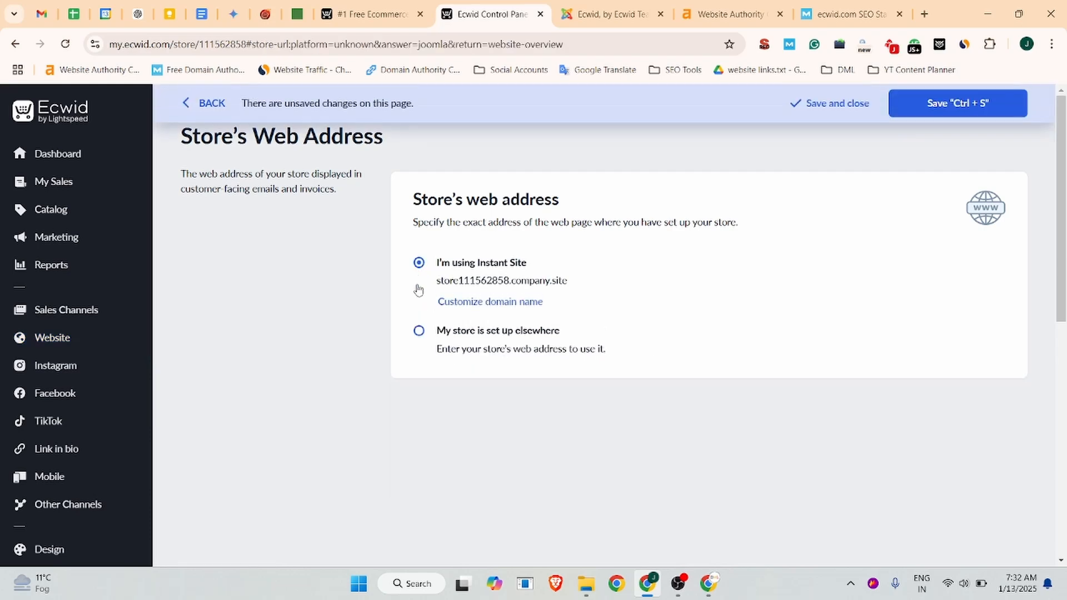
left_click(504, 302)
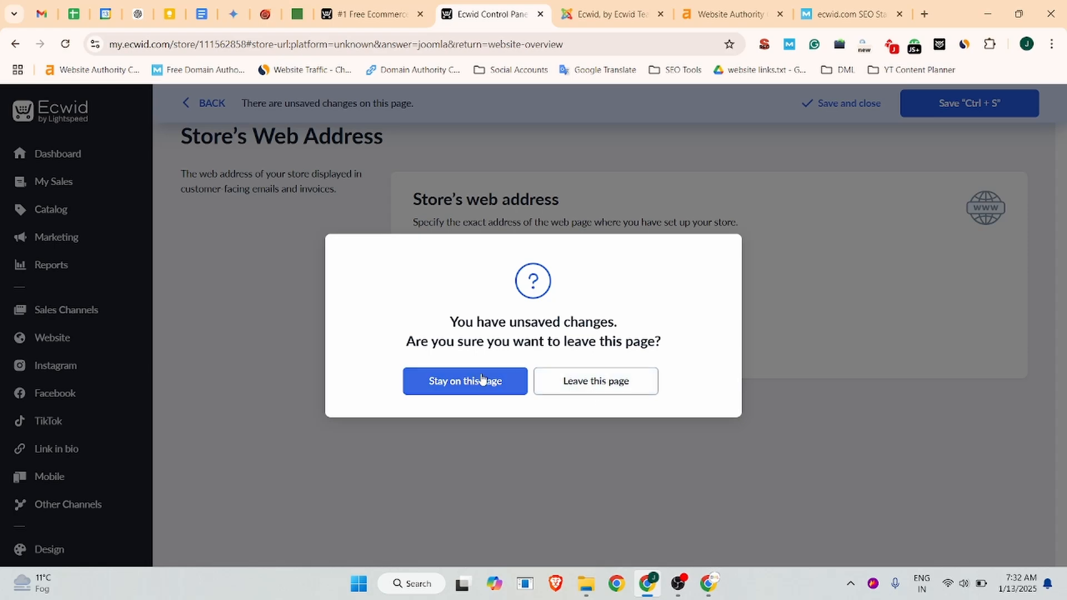
left_click(598, 376)
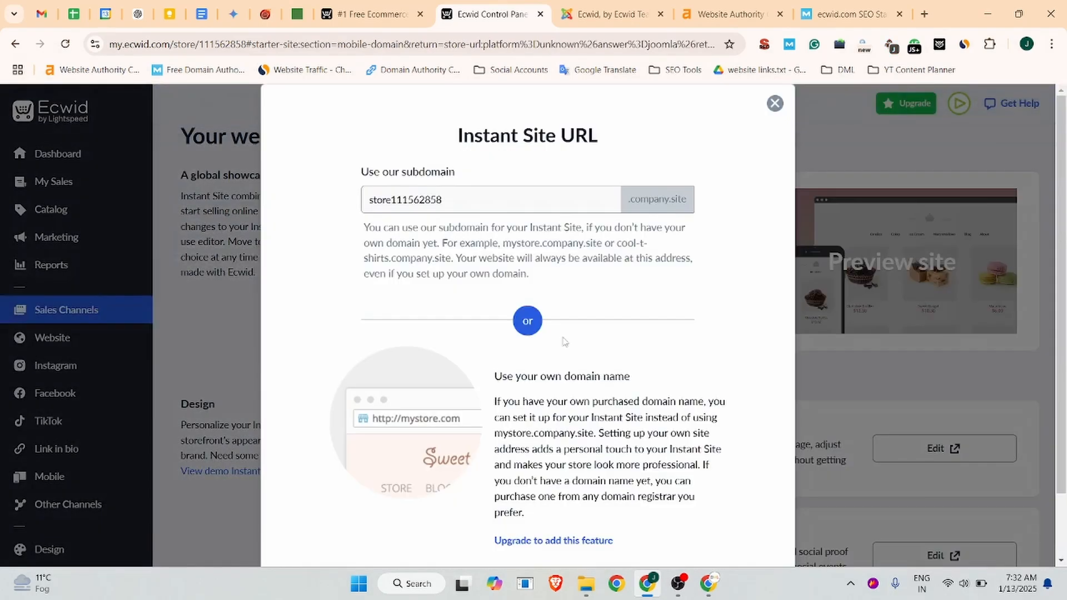
Set the Instant Site subdomain to jobma and save it.
left_click_drag(475, 194, 376, 202)
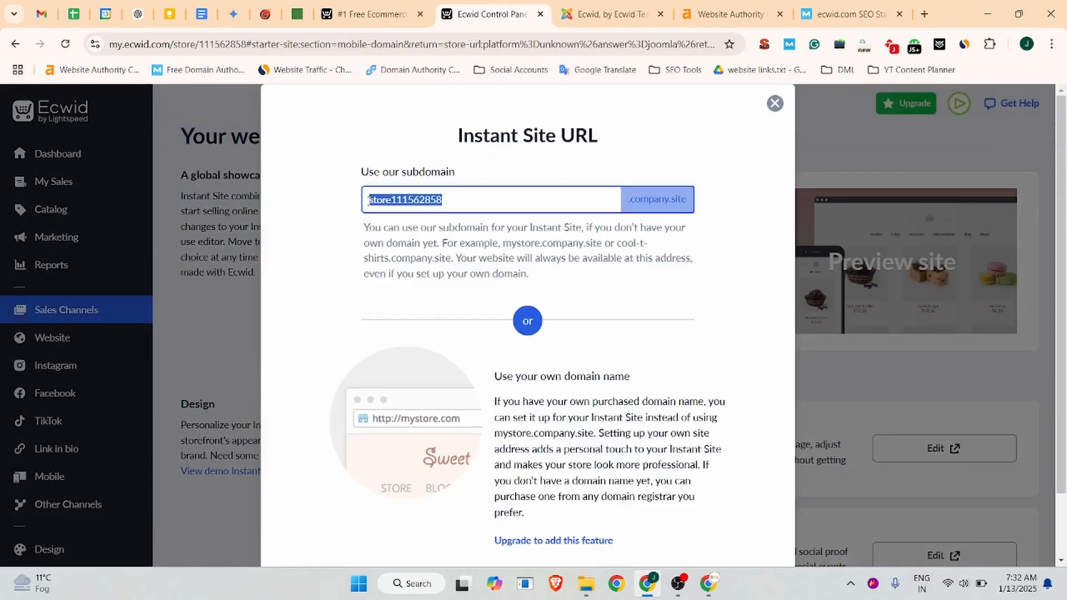
type("jobma")
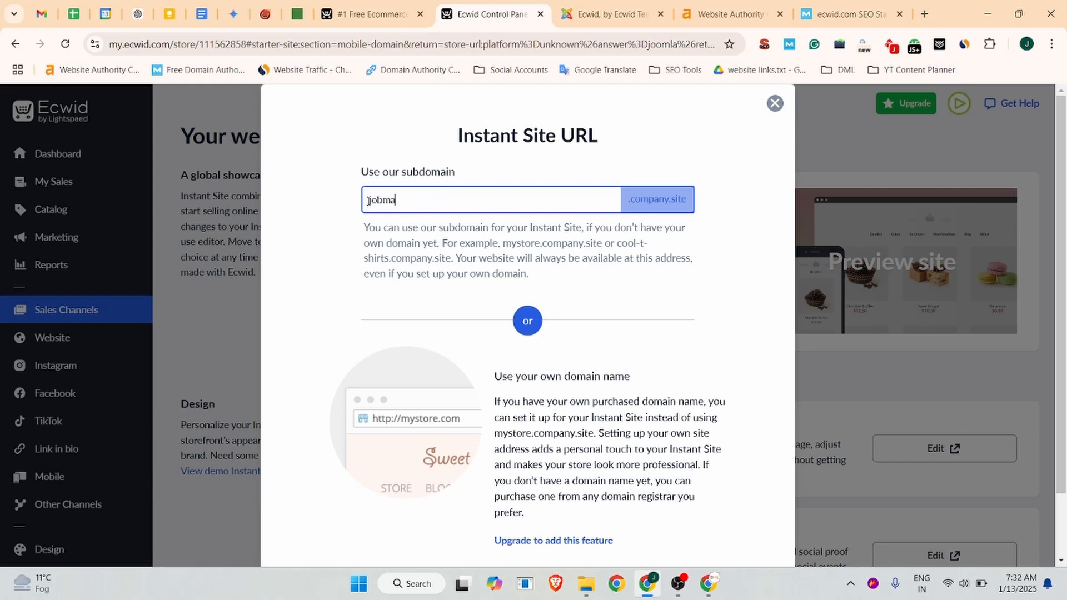
scroll(589, 283, "down", 1)
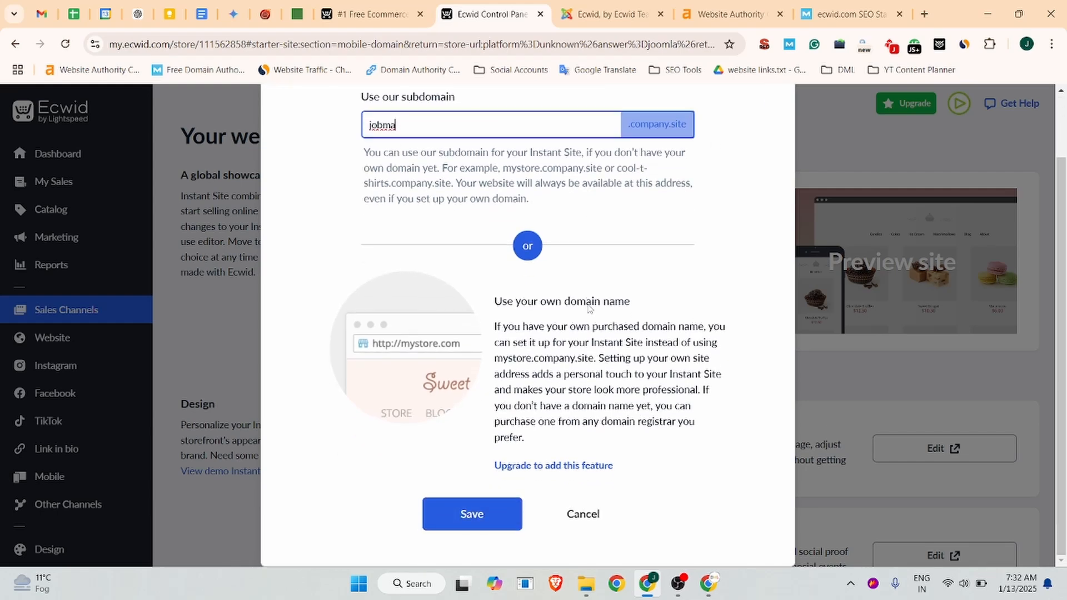
left_click(473, 517)
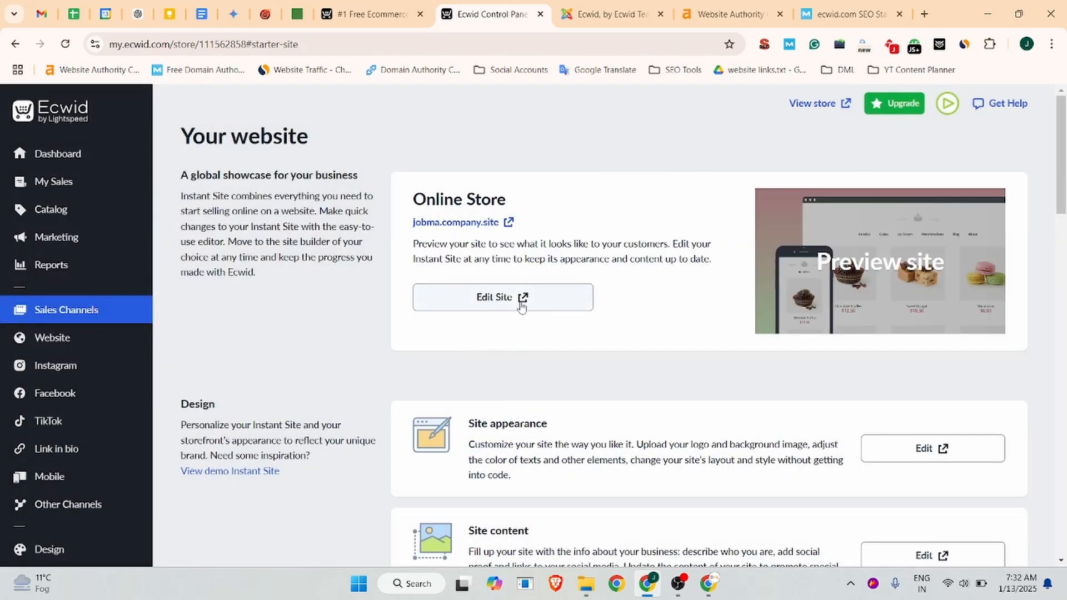
Open the online store's site editor, apply the Monumento template from the Services category, and dismiss the introductory tour.
left_click(496, 300)
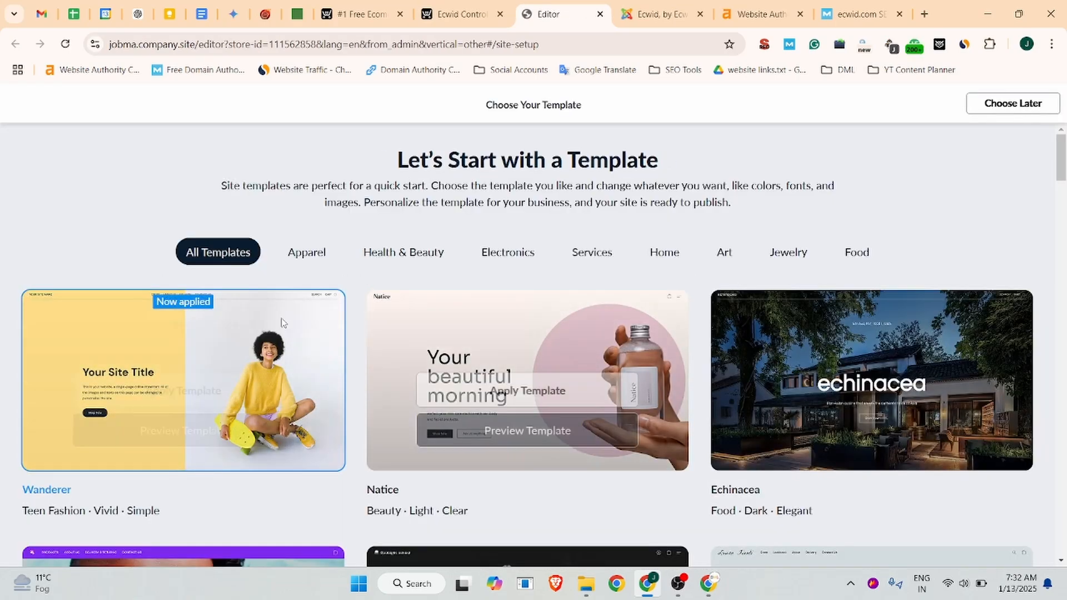
scroll(658, 380, "down", 4)
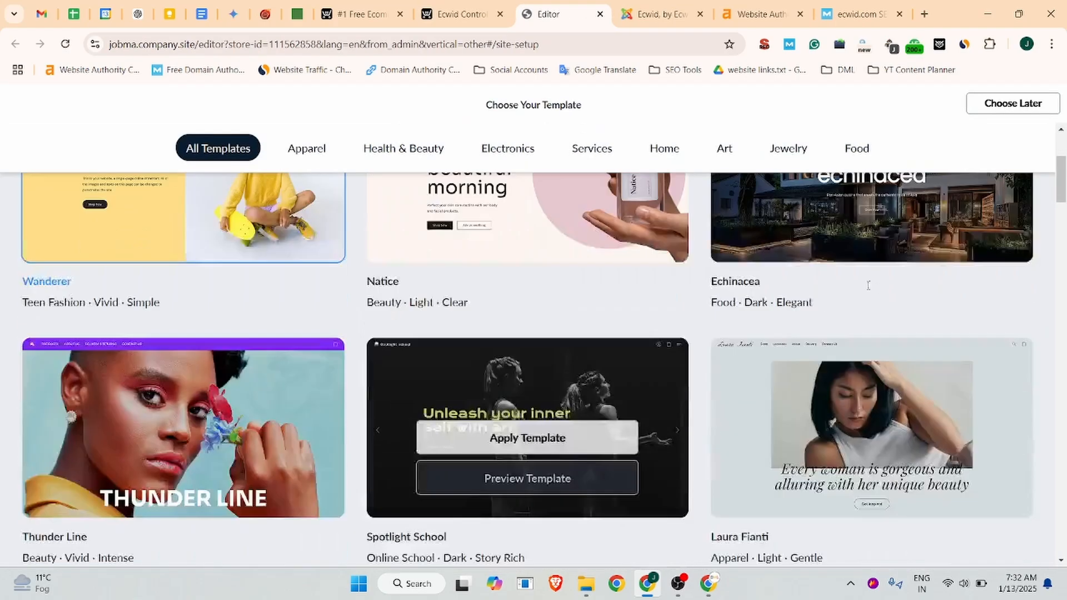
scroll(720, 342, "up", 2)
scroll(720, 342, "up", 3)
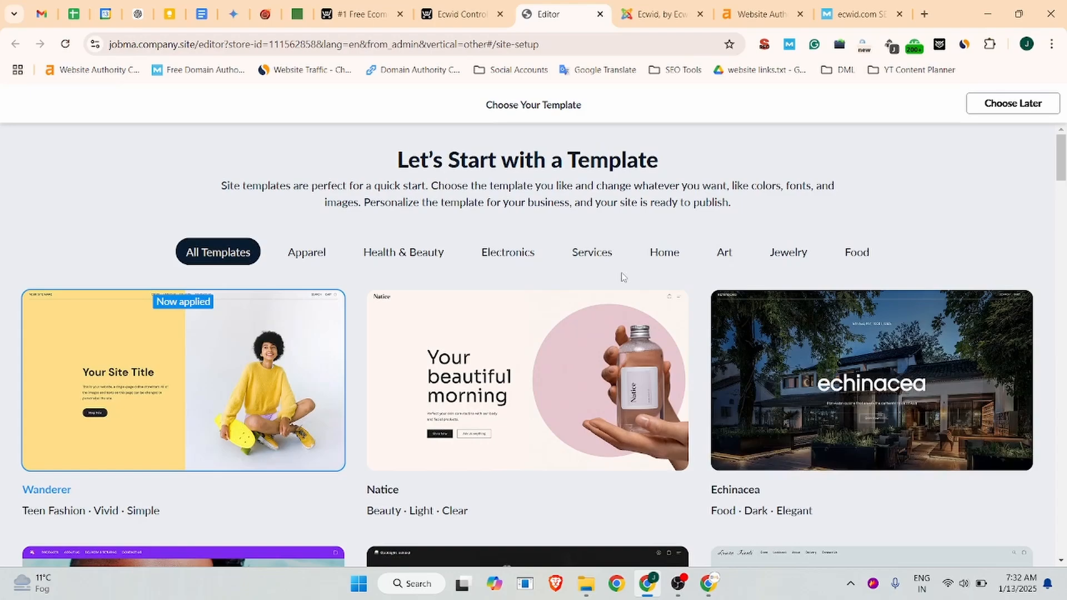
left_click(593, 251)
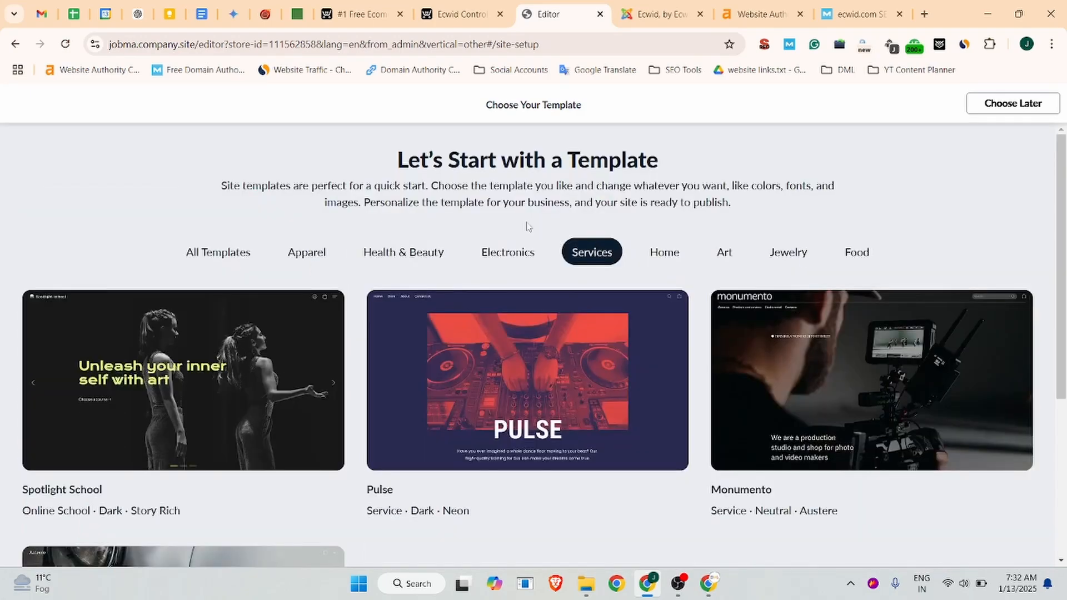
scroll(860, 338, "down", 4)
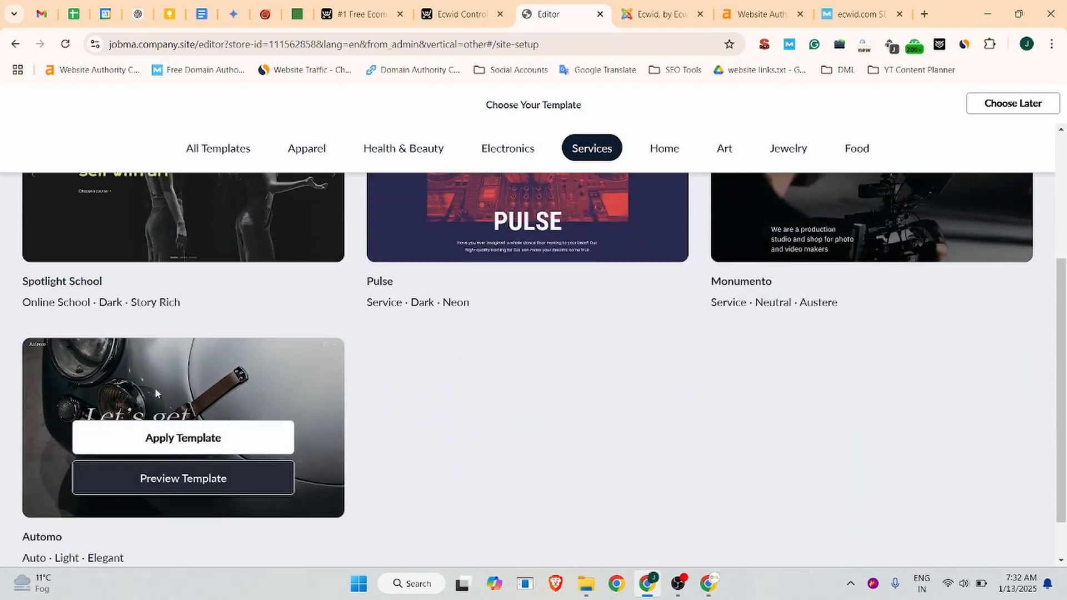
scroll(750, 362, "up", 4)
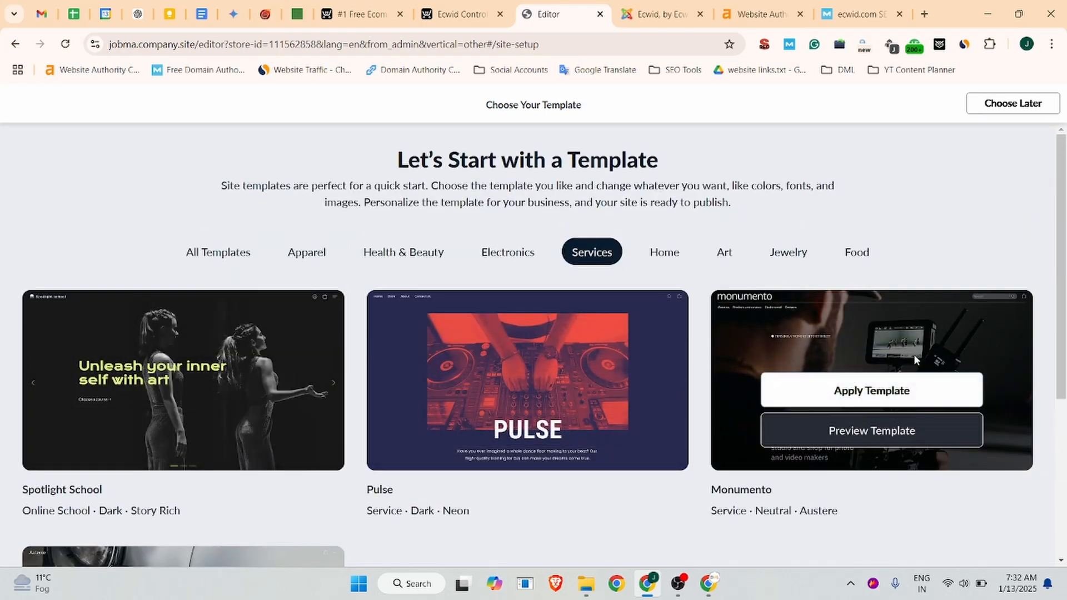
left_click(860, 395)
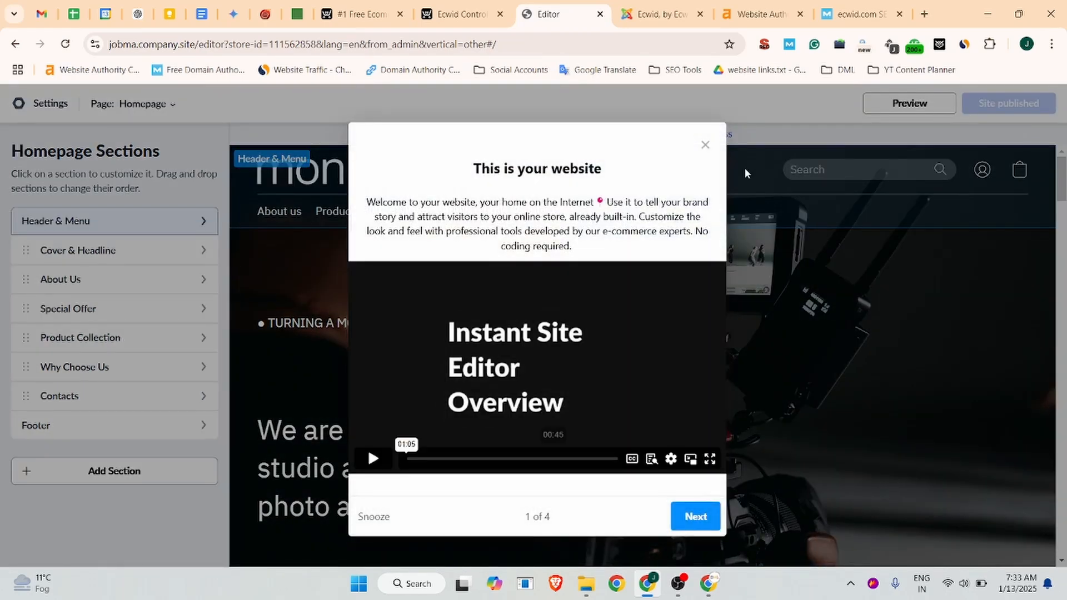
left_click(707, 146)
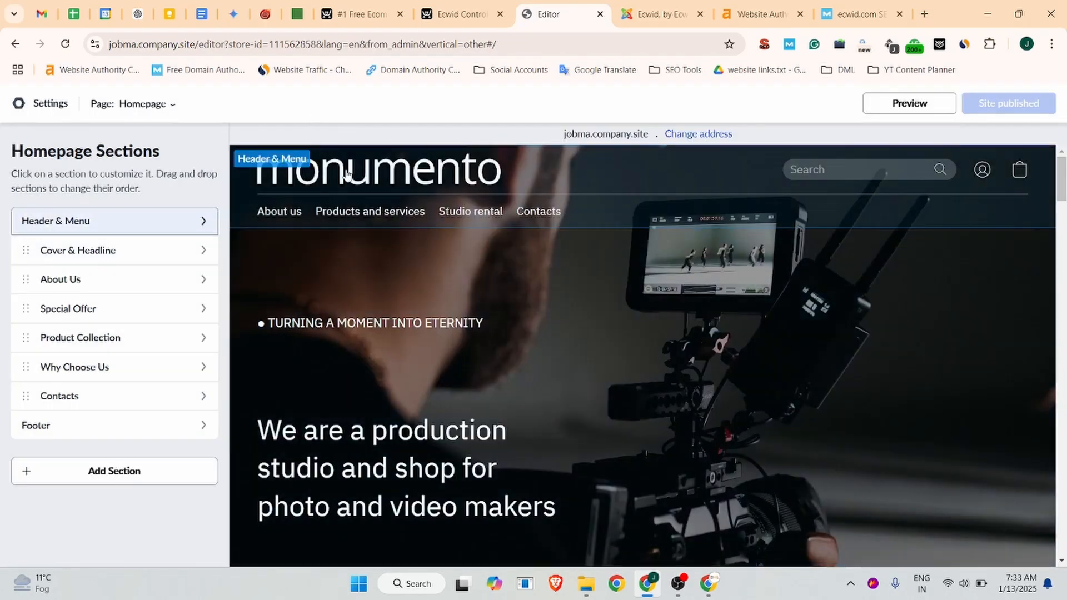
Replace the header's site logo with the jobma_logo picture from the Downloads folder, keeping the logo type as Image.
left_click(368, 174)
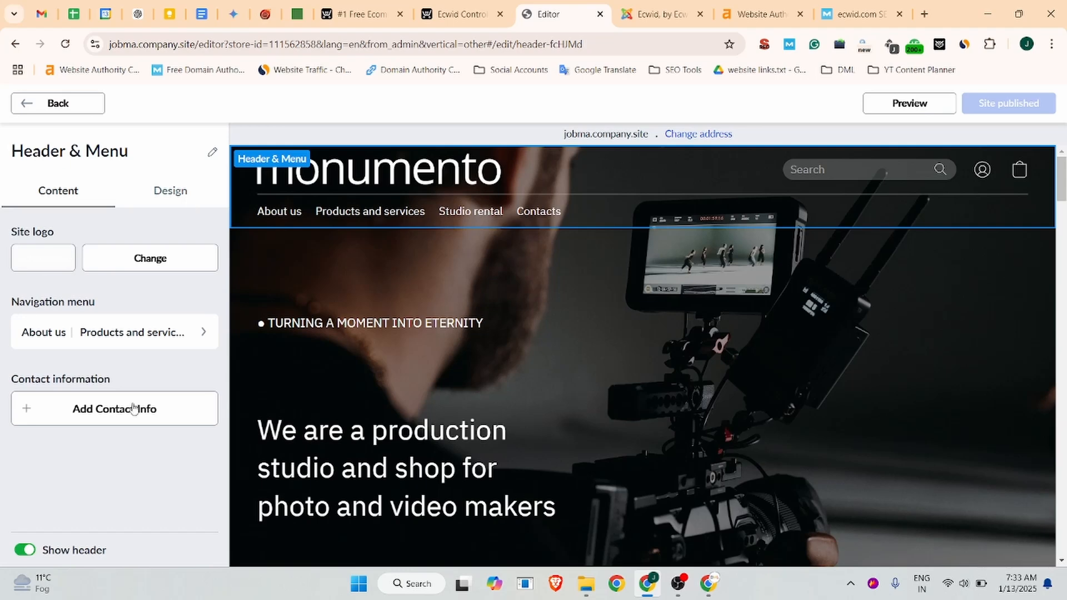
left_click(147, 260)
left_click(167, 291)
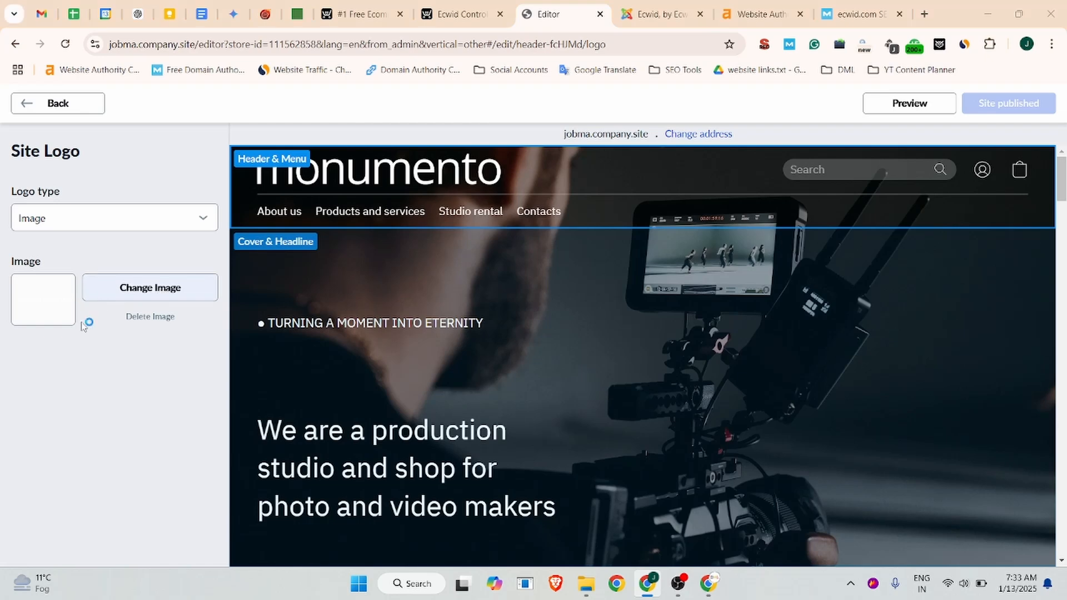
scroll(311, 166, "down", 3)
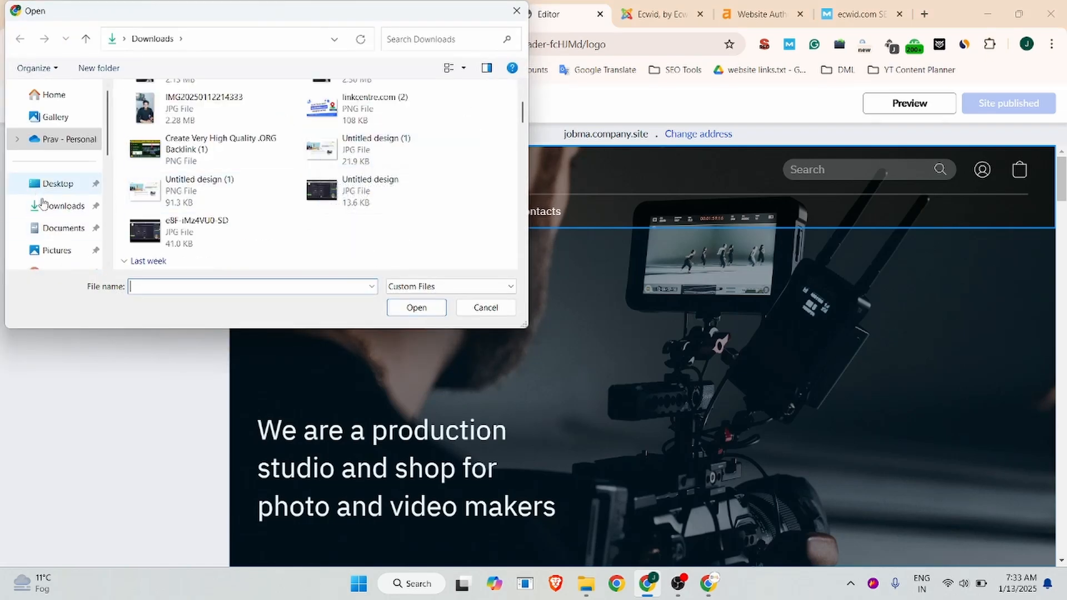
left_click(61, 205)
scroll(335, 182, "down", 4)
scroll(334, 182, "down", 6)
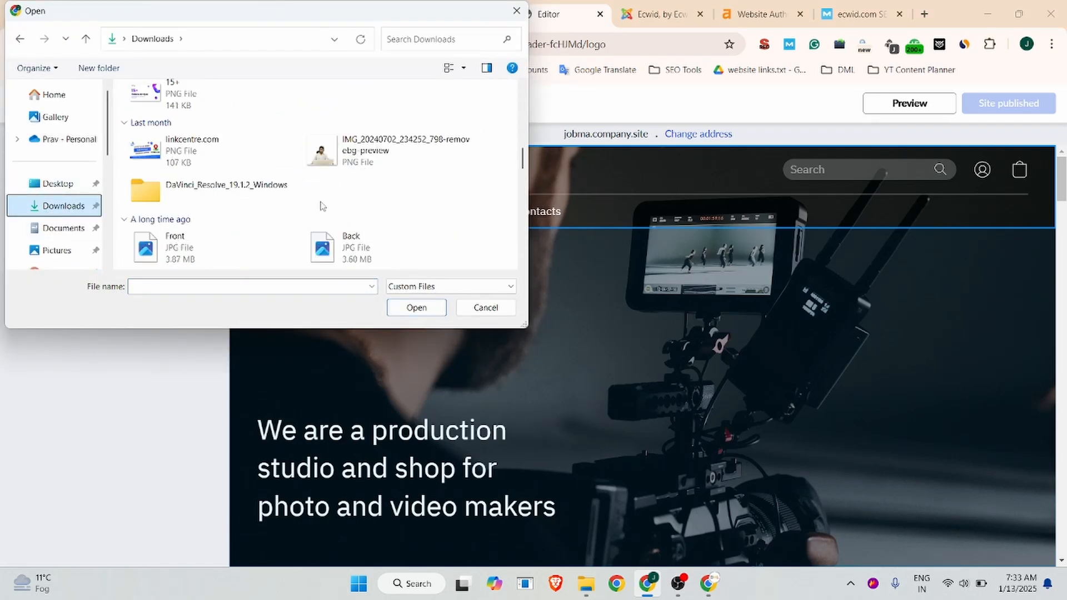
scroll(261, 216, "down", 3)
scroll(264, 215, "down", 10)
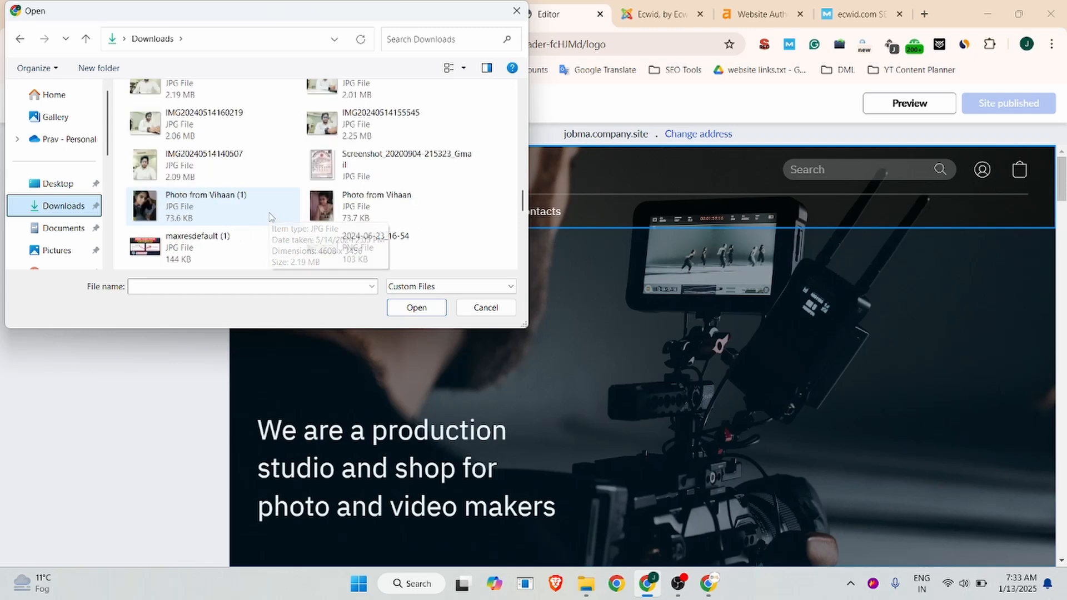
left_click(367, 208)
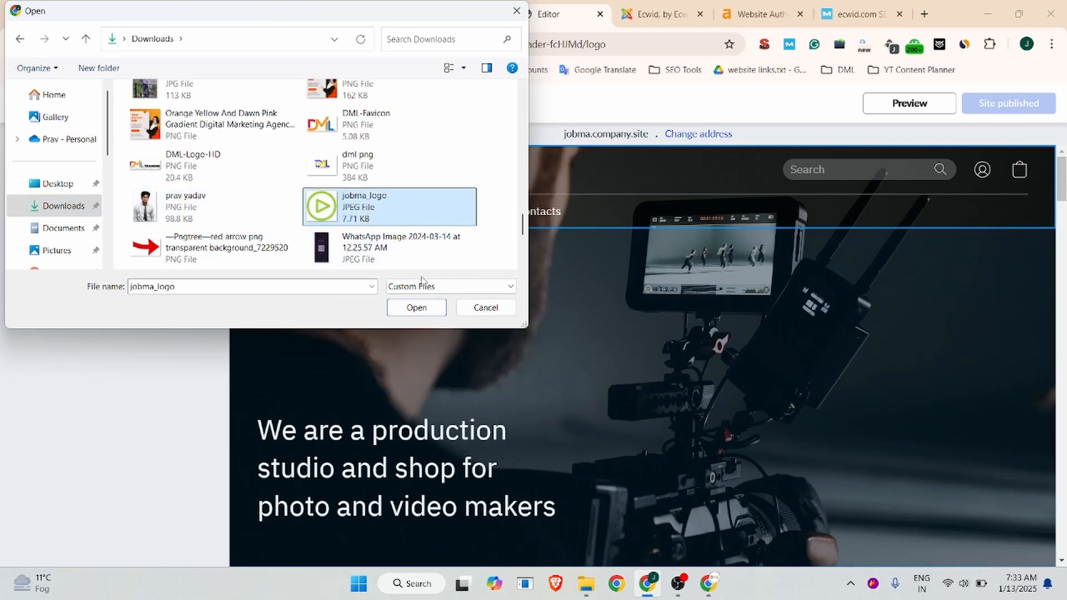
left_click(411, 309)
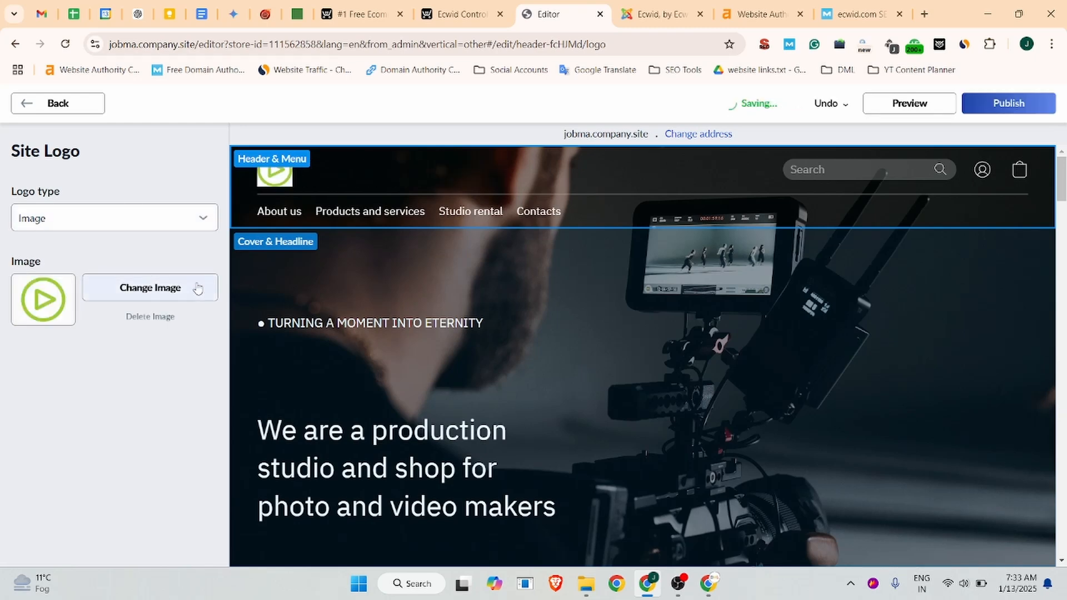
left_click(205, 222)
left_click(204, 244)
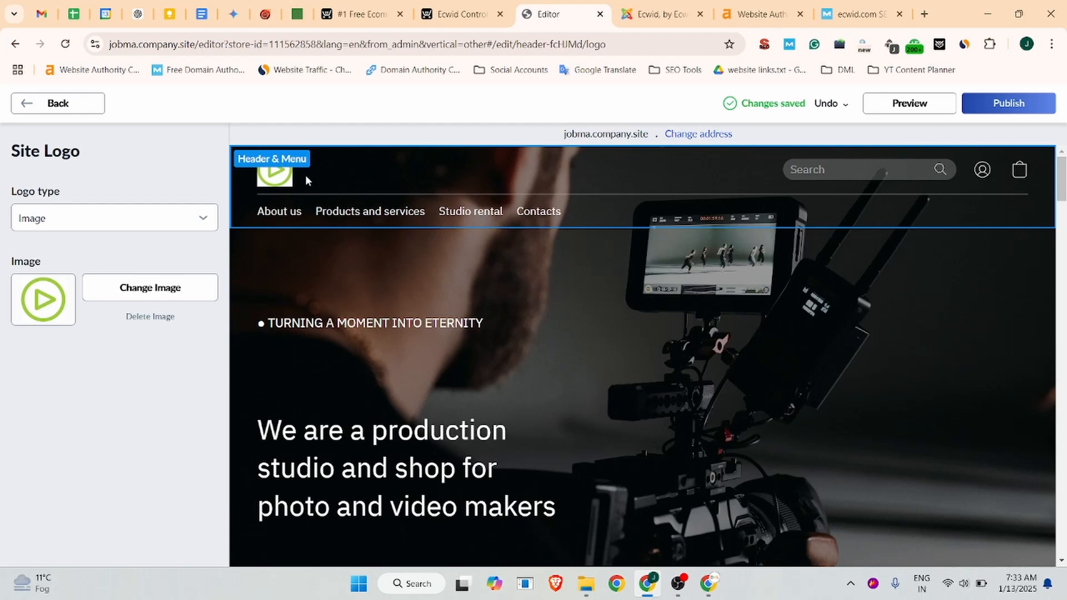
Leave the header settings and open the homepage's Cover & Headline section for editing its tagline.
left_click(31, 103)
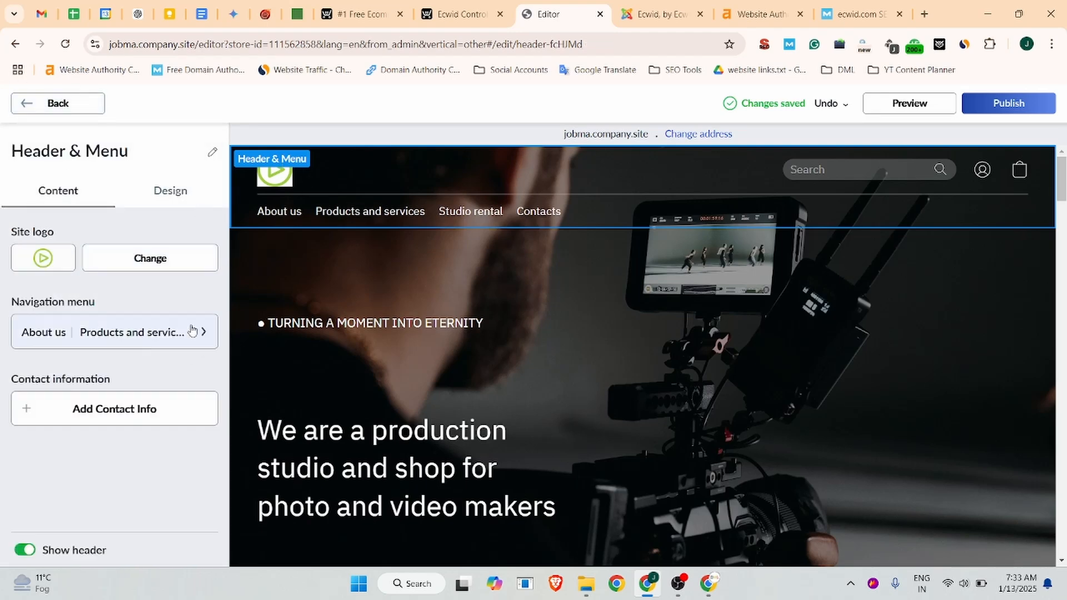
left_click(50, 103)
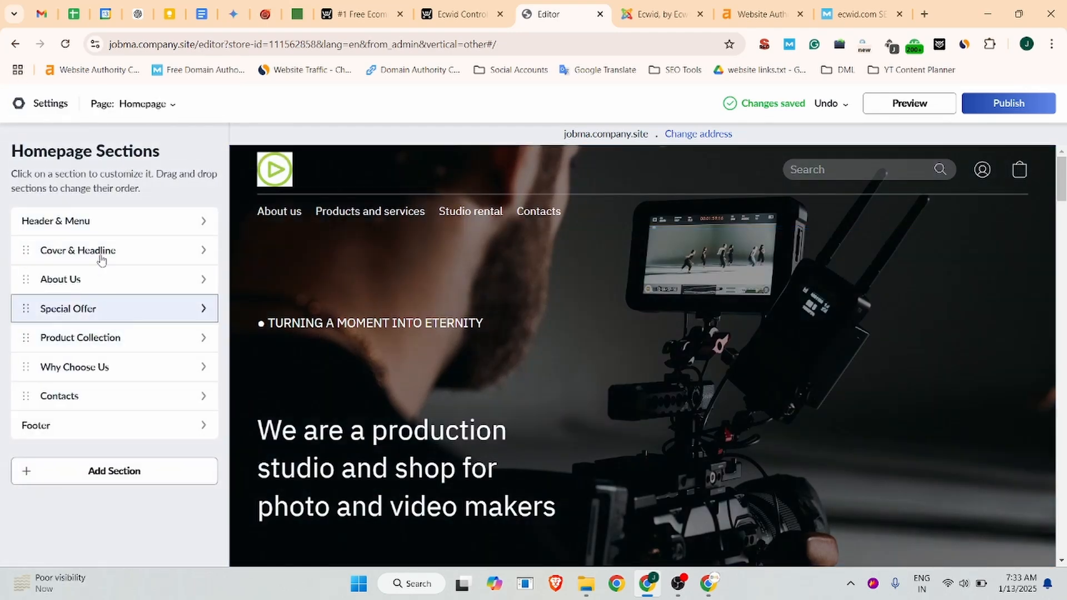
left_click(386, 319)
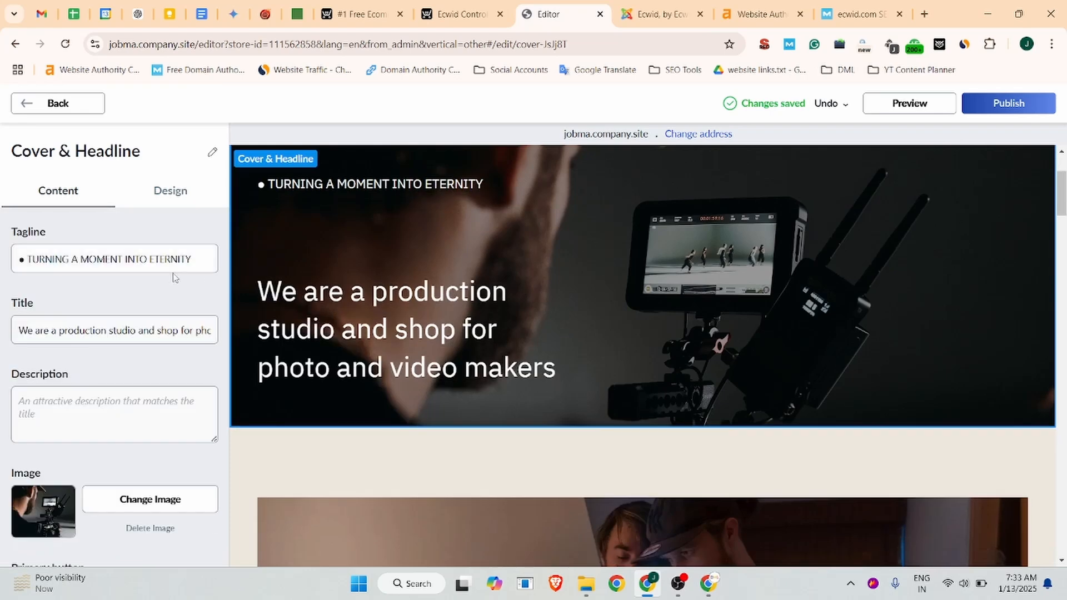
scroll(373, 285, "up", 3)
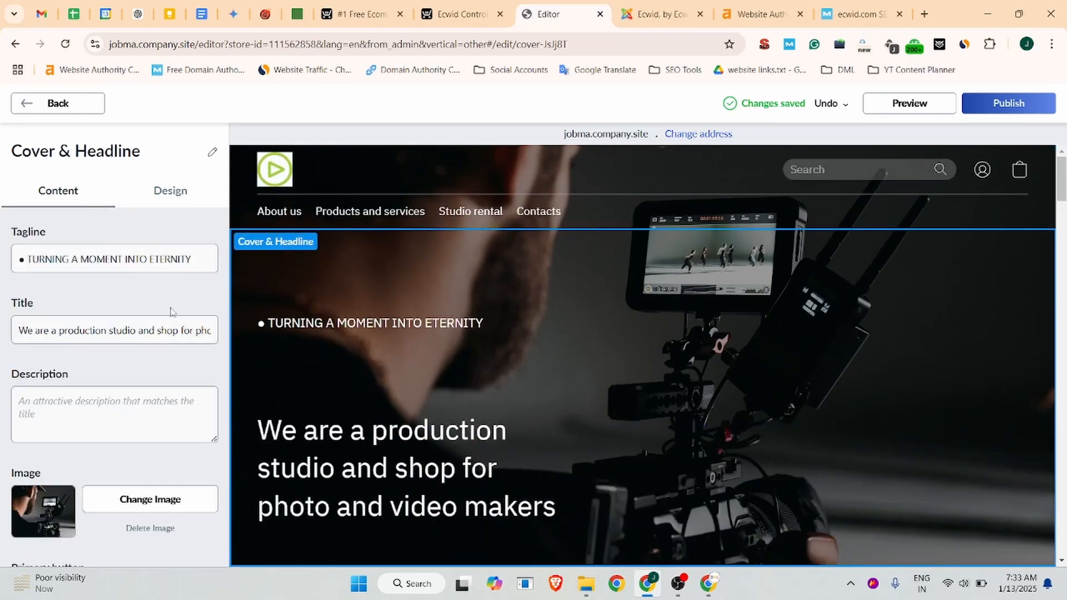
left_click(60, 331)
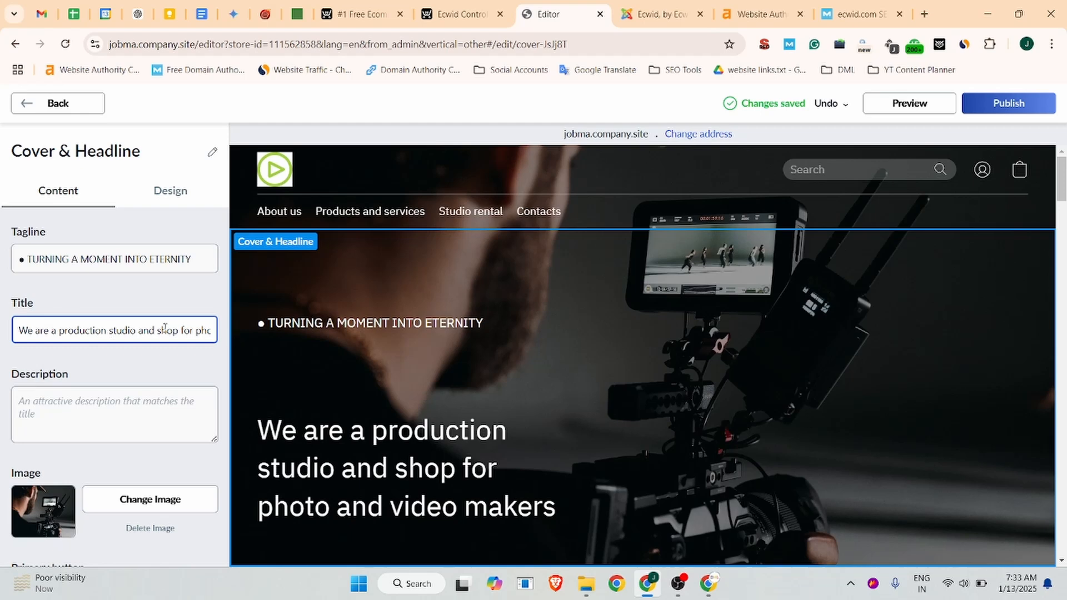
double_click(86, 260)
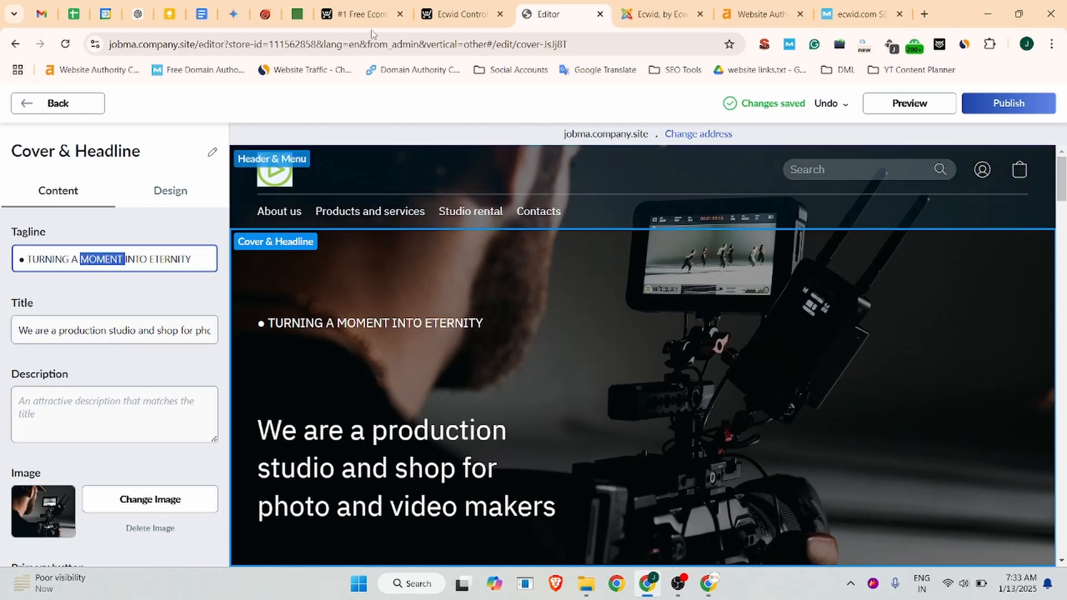
Search the web for video interview software, open the Jobma website, and select its Virtual Interviewing Platform heading text.
left_click(925, 13)
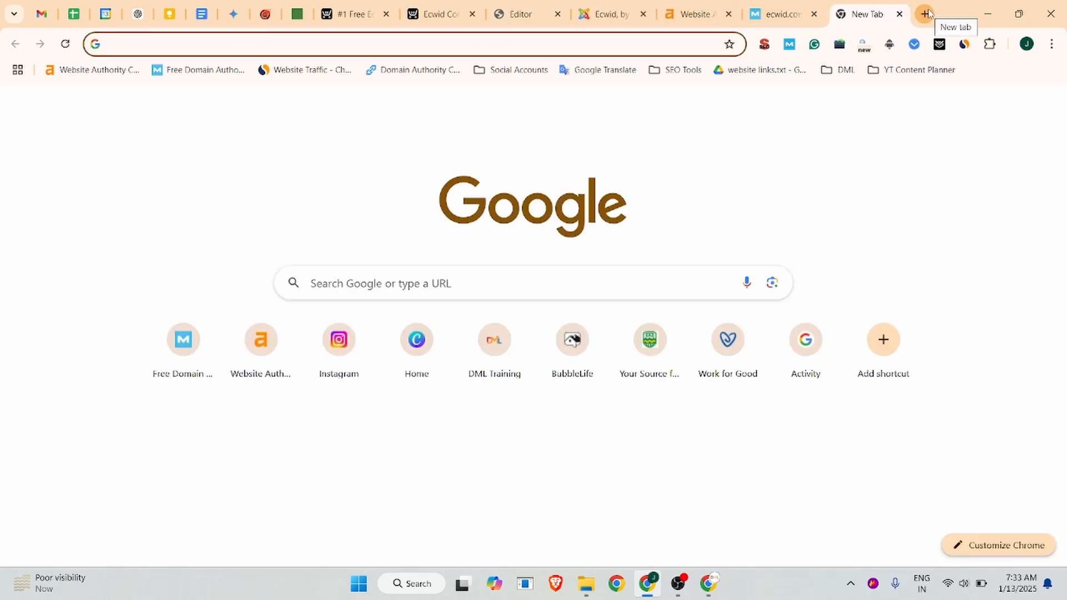
type("video")
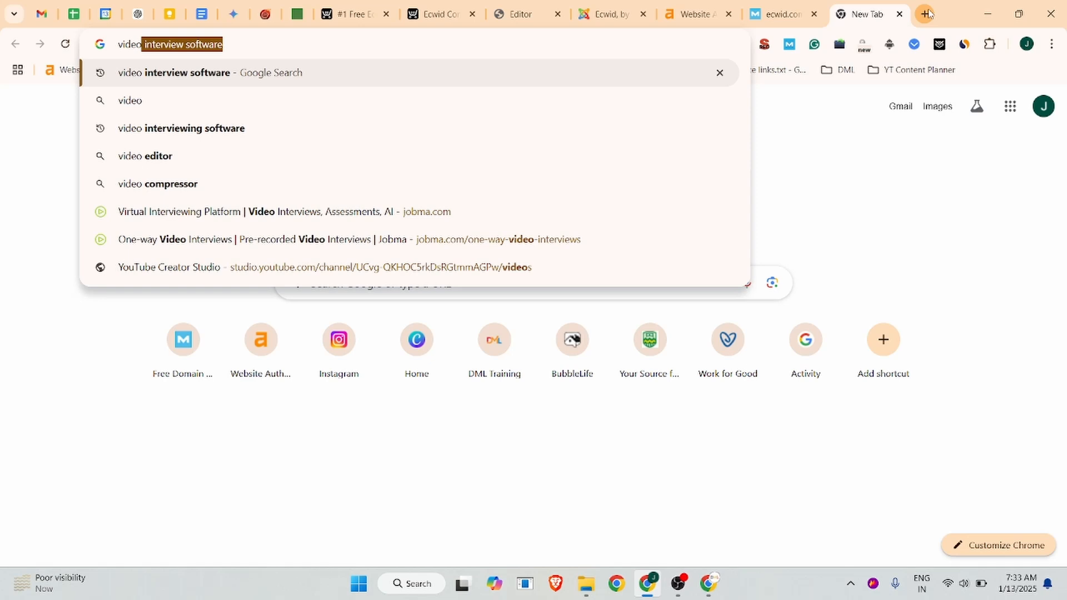
key("Return")
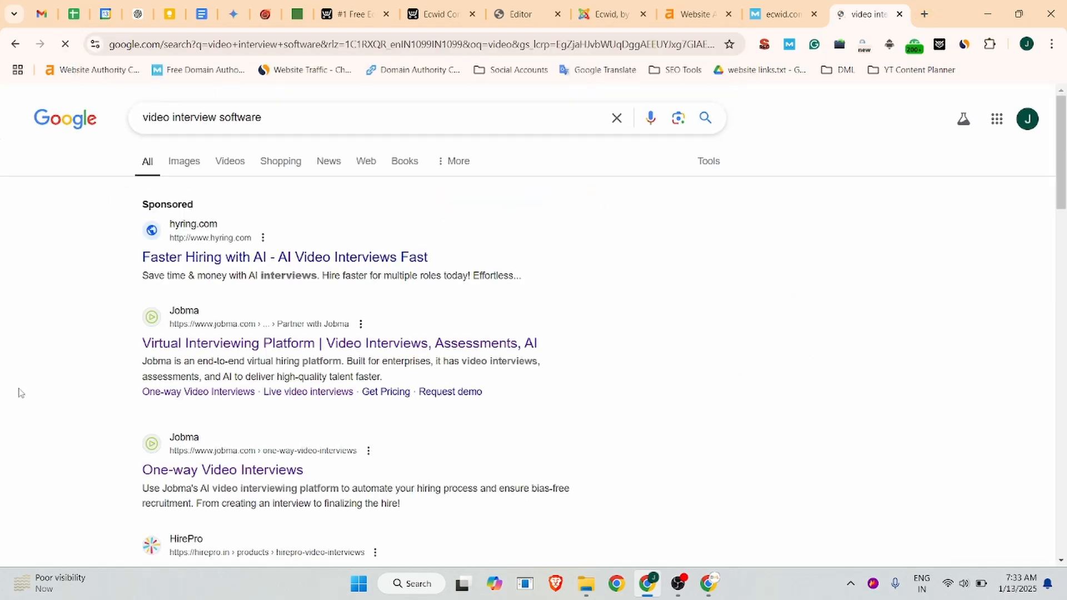
left_click(222, 350)
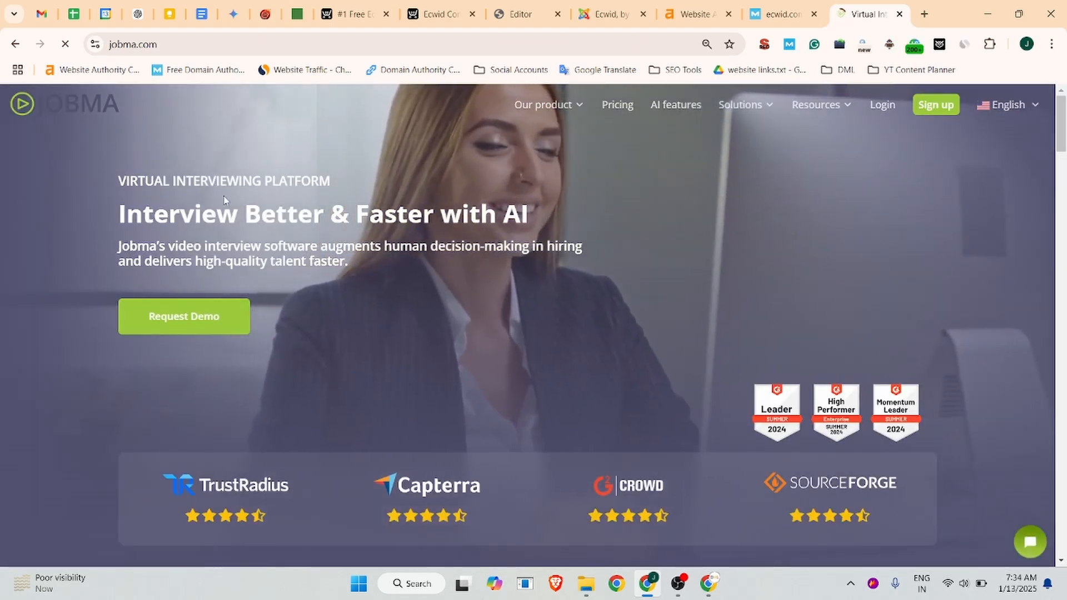
left_click_drag(118, 180, 345, 175)
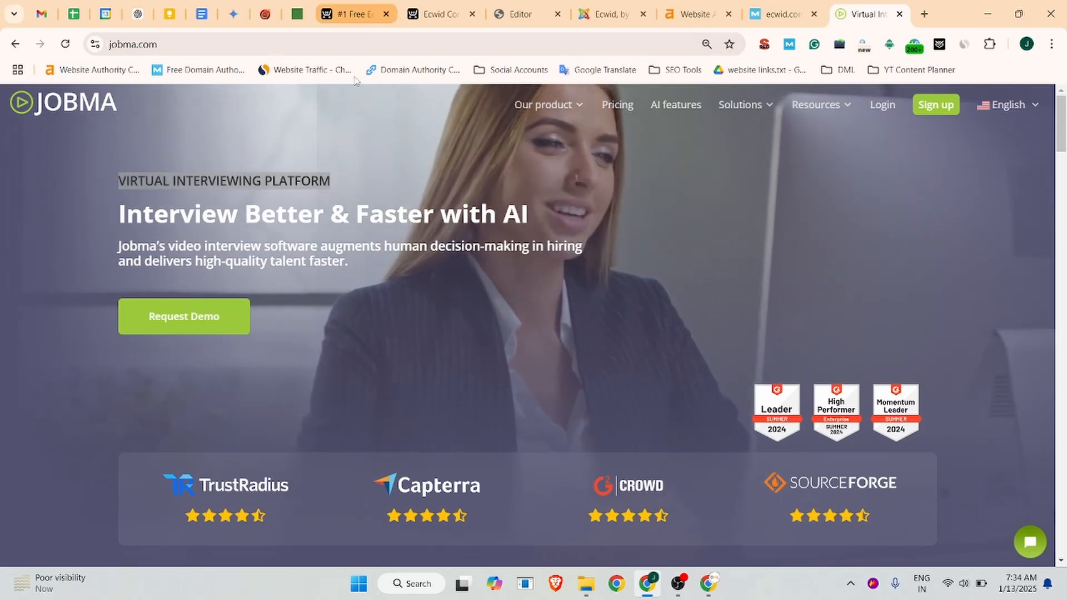
Back in the site editor, replace the cover's tagline with "Virtual interviewing platform".
left_click(354, 16)
key("ctrl+Tab")
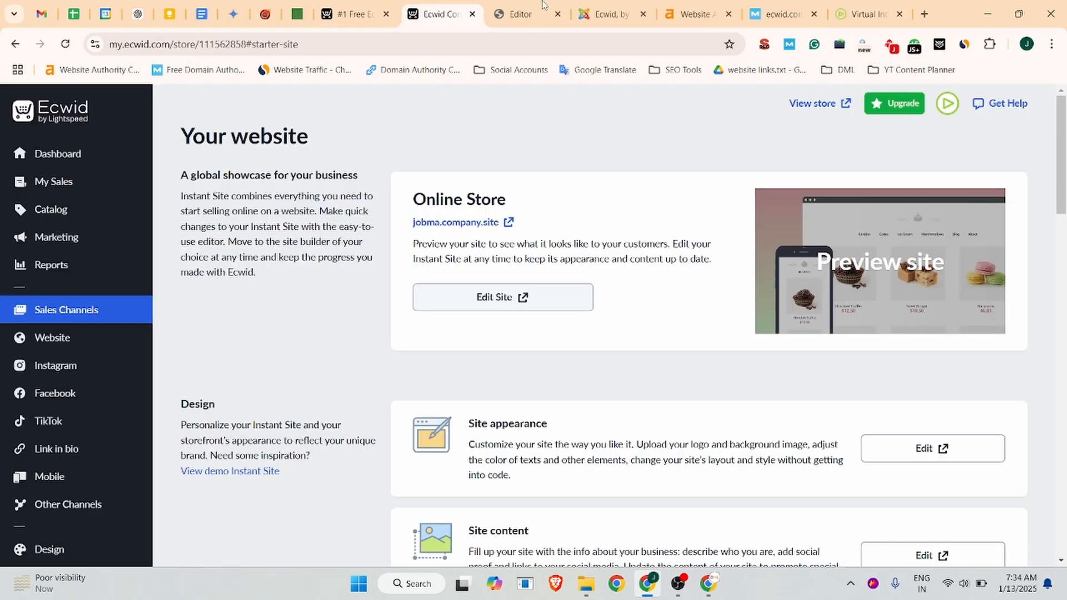
left_click(527, 15)
triple_click(100, 259)
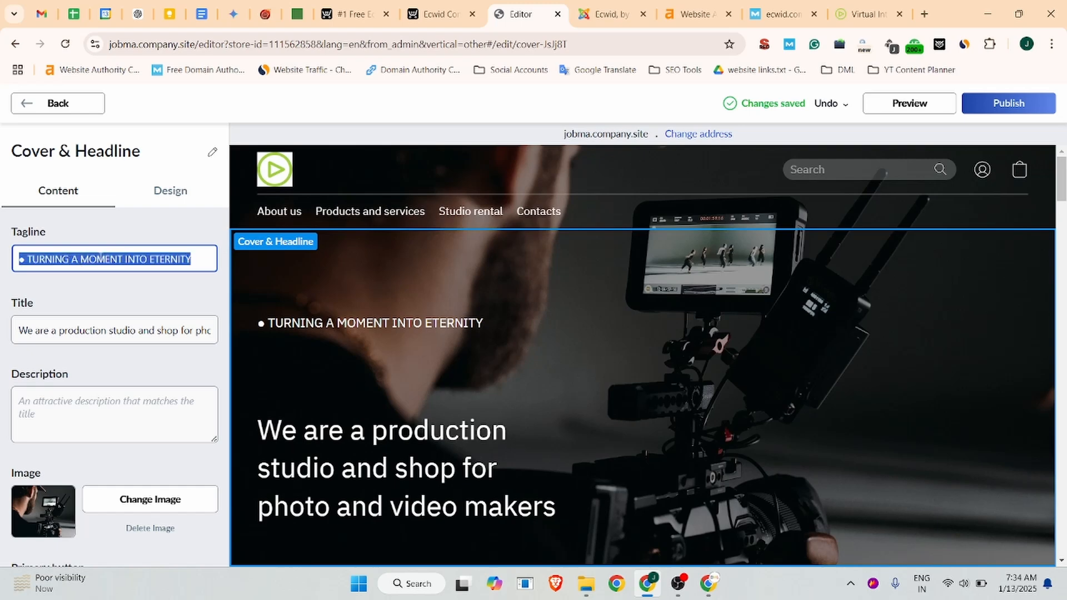
type("Virtual interviewing platform")
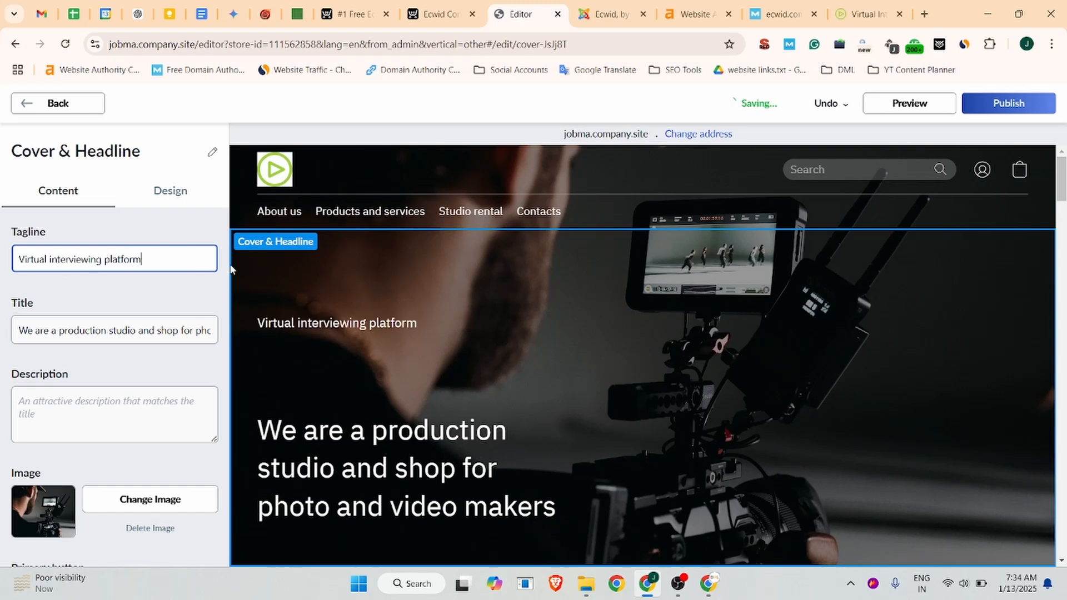
Check the Jobma home page's meta title and description in the SEO extension as a source for the cover title.
triple_click(100, 331)
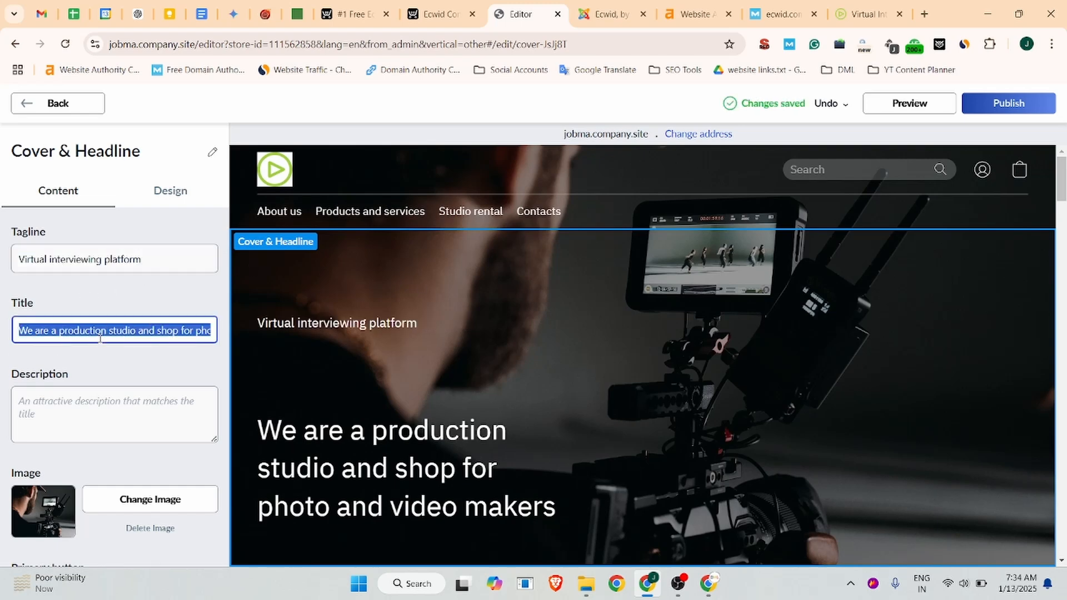
left_click(860, 11)
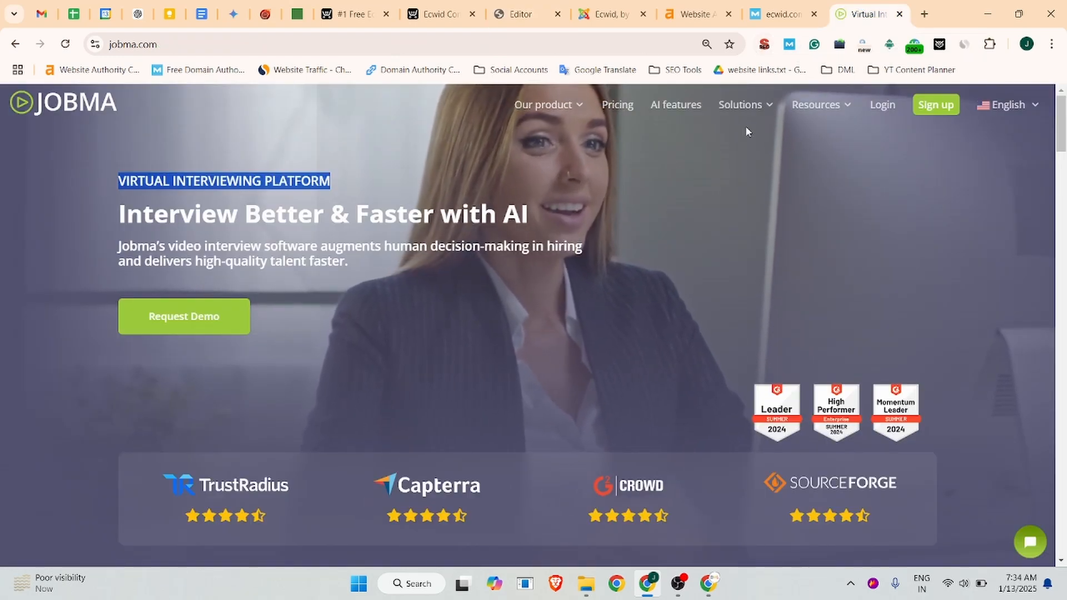
left_click(764, 45)
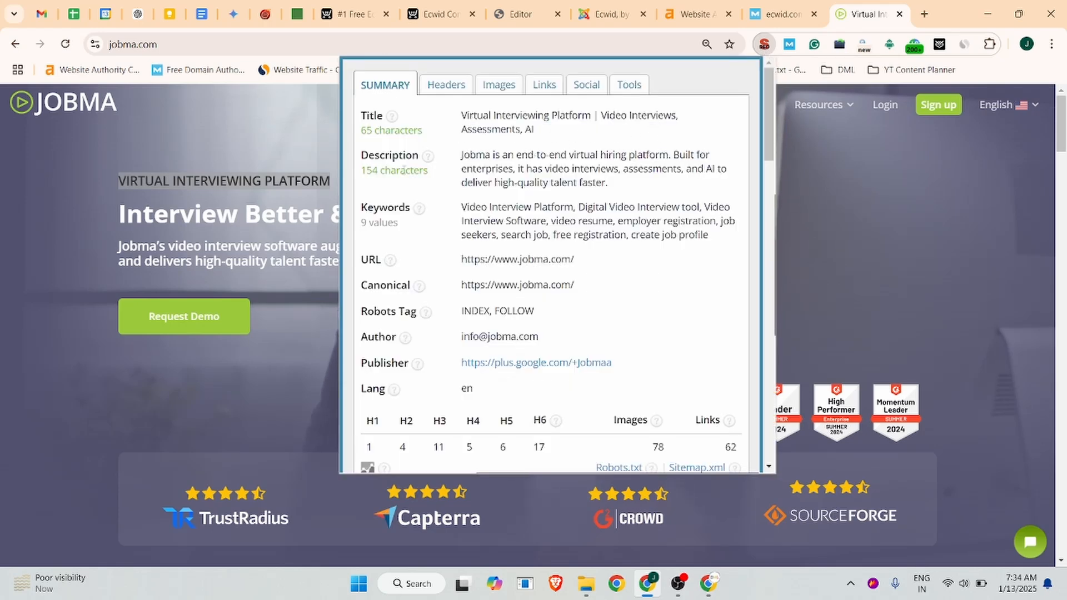
Replace the cover title with "Jobma: AI-Powered Virtual Interviewing Platform | Streamline Hiring Globally", copied from the Business Listing document.
left_click(202, 14)
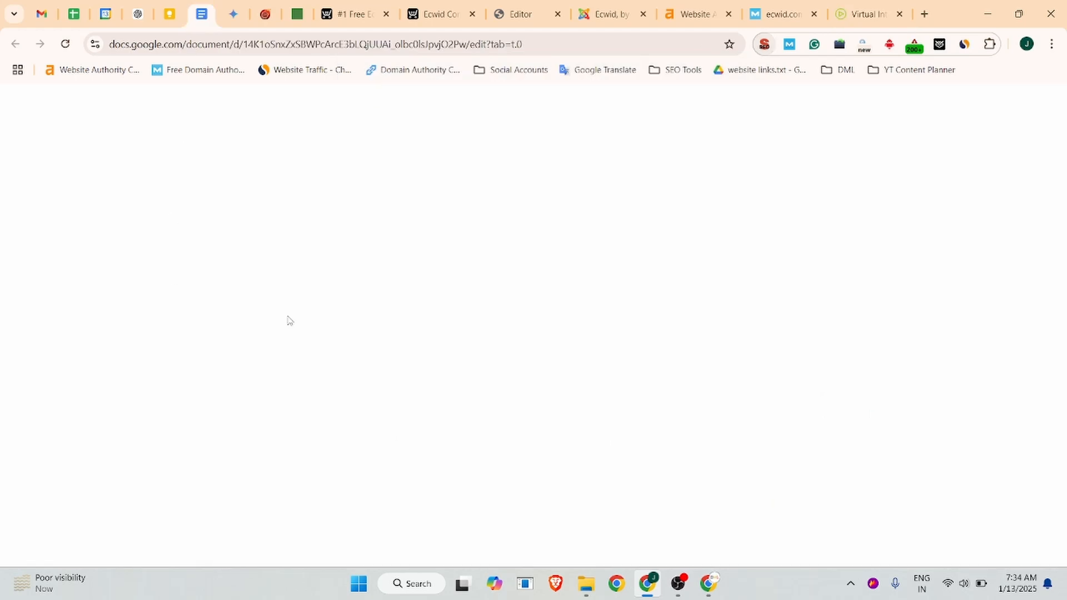
scroll(340, 438, "down", 5)
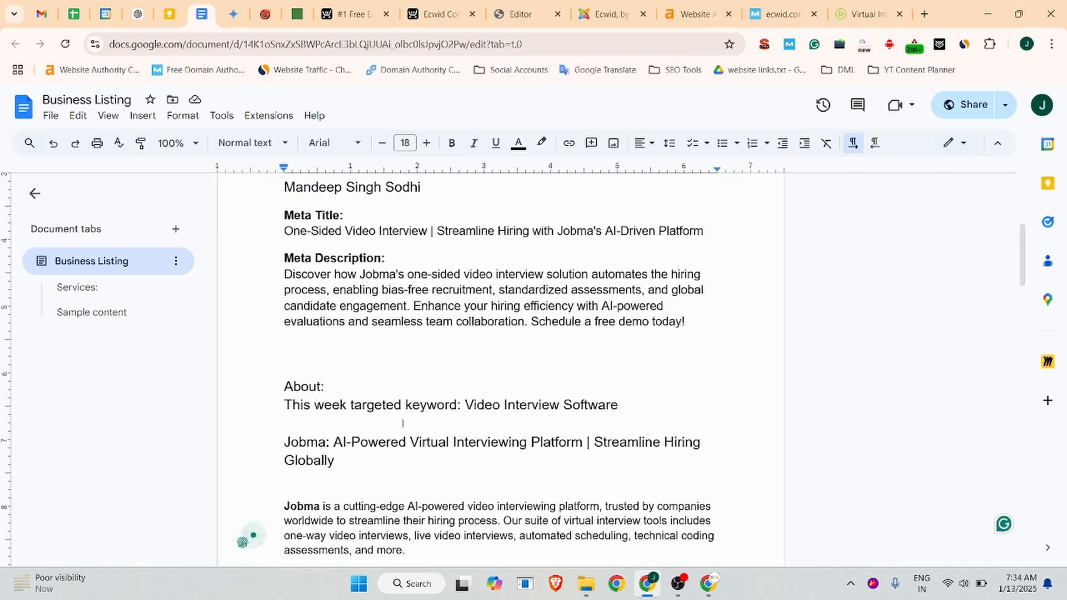
left_click_drag(351, 460, 231, 434)
key("ctrl+c")
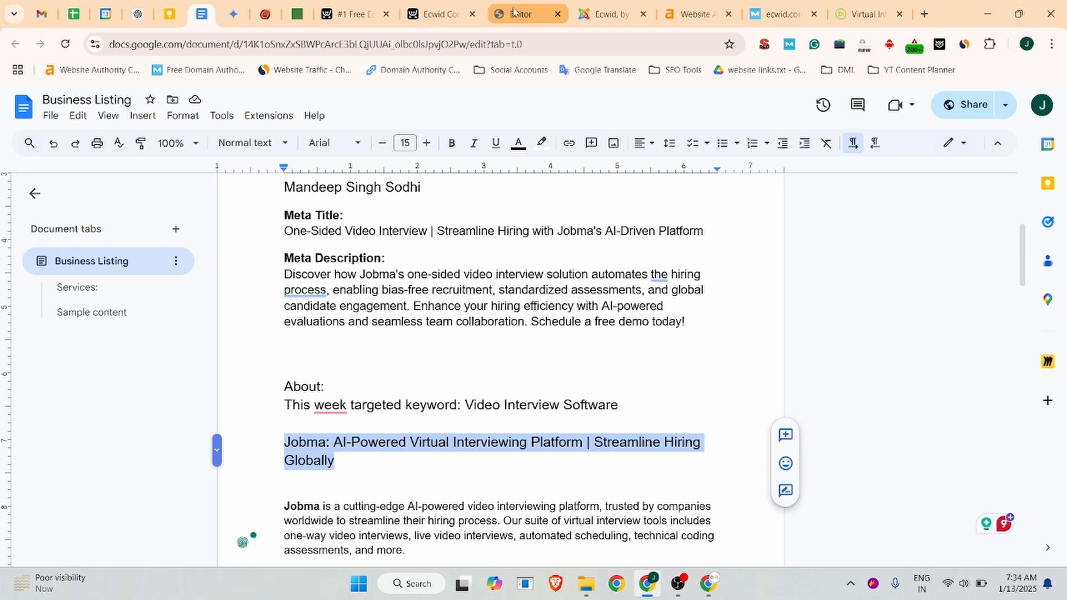
left_click(445, 6)
left_click(522, 14)
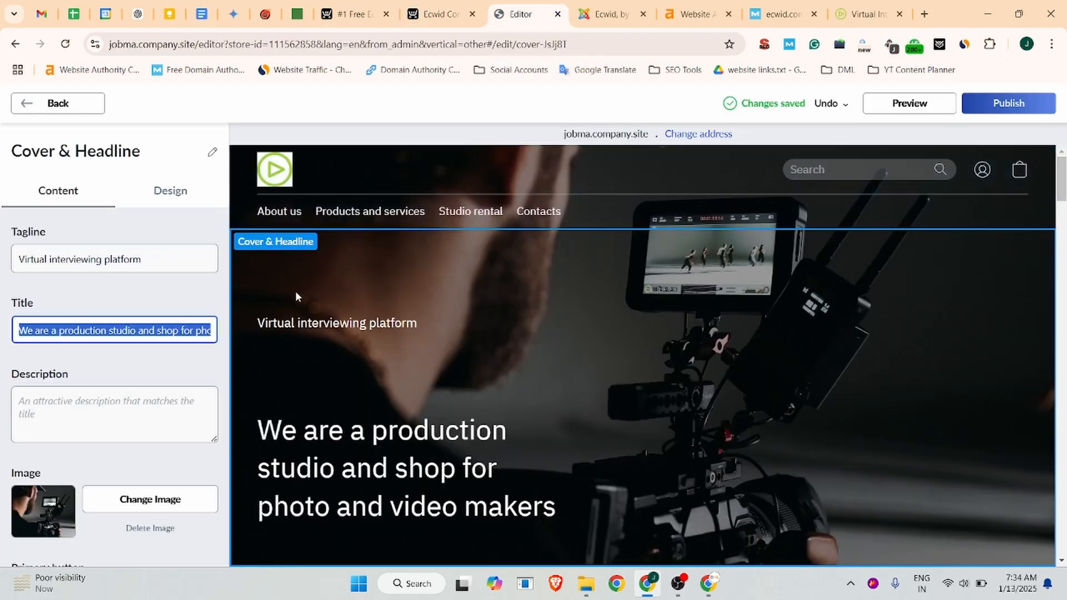
key("ctrl+v")
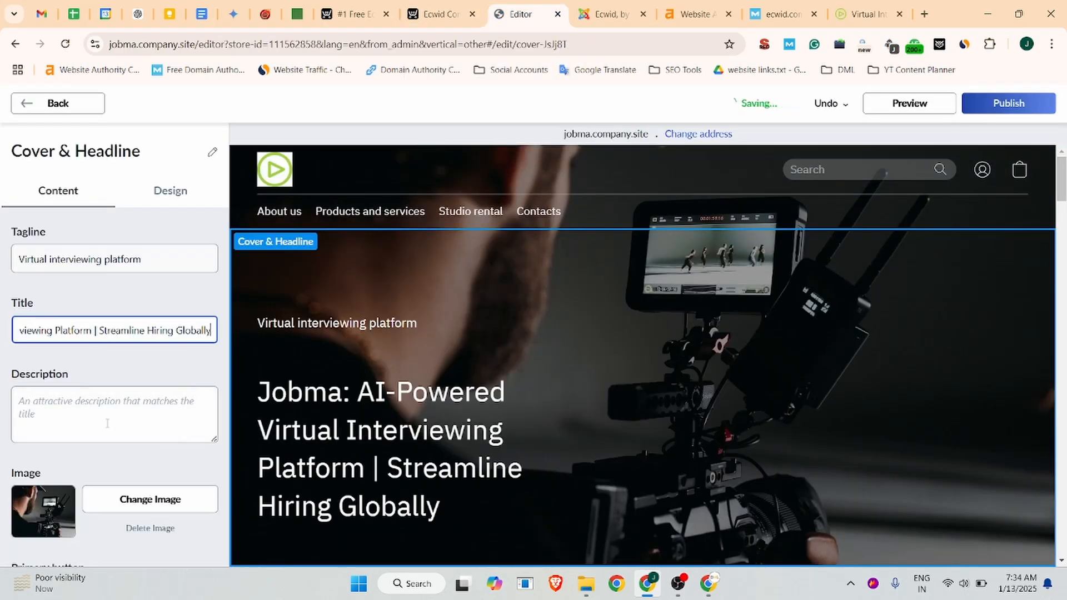
Fill in the cover's description with the short description of Jobma copied from the Business Listing document.
left_click(107, 423)
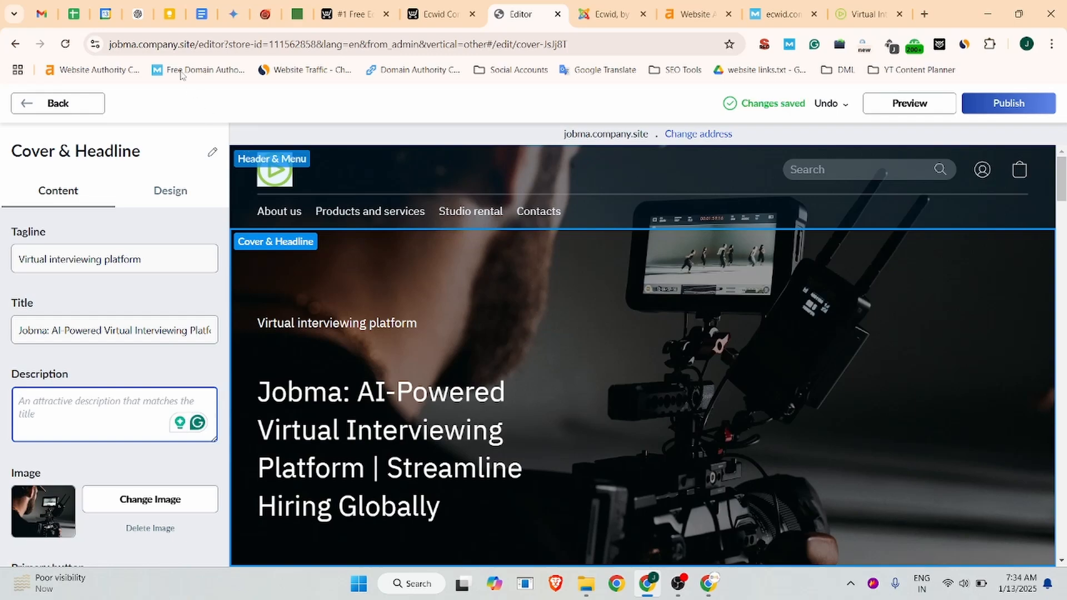
left_click(206, 4)
scroll(406, 276, "down", 5)
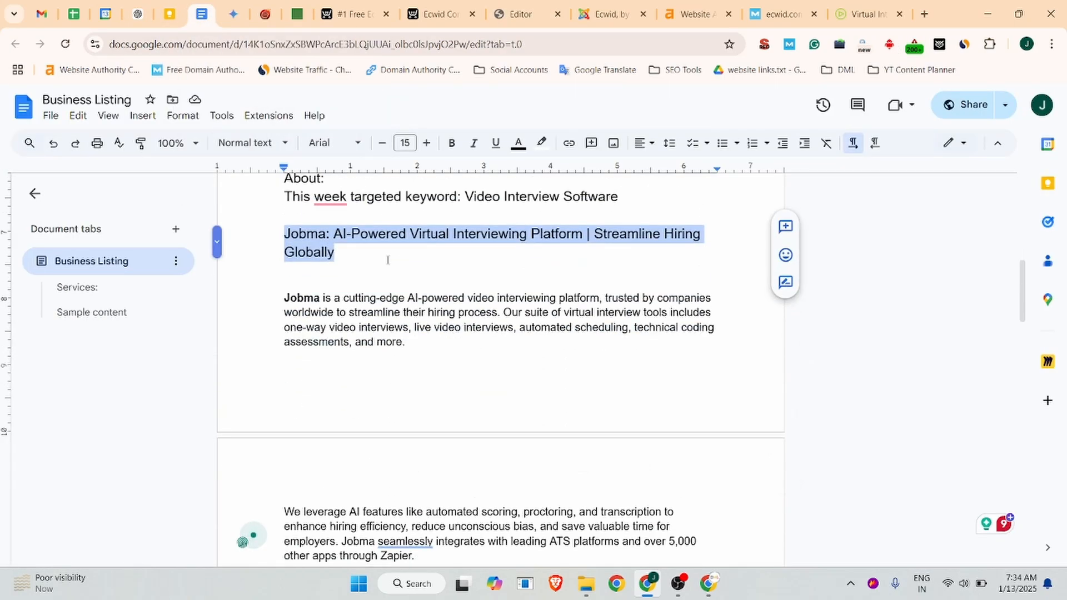
scroll(410, 298, "down", 5)
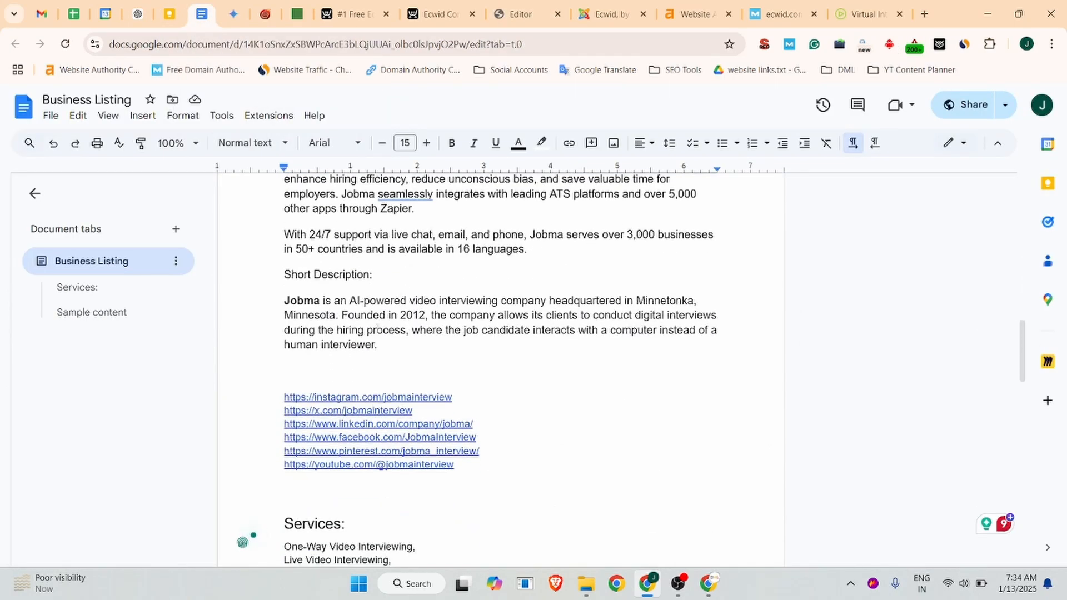
triple_click(387, 348)
key("ctrl+c")
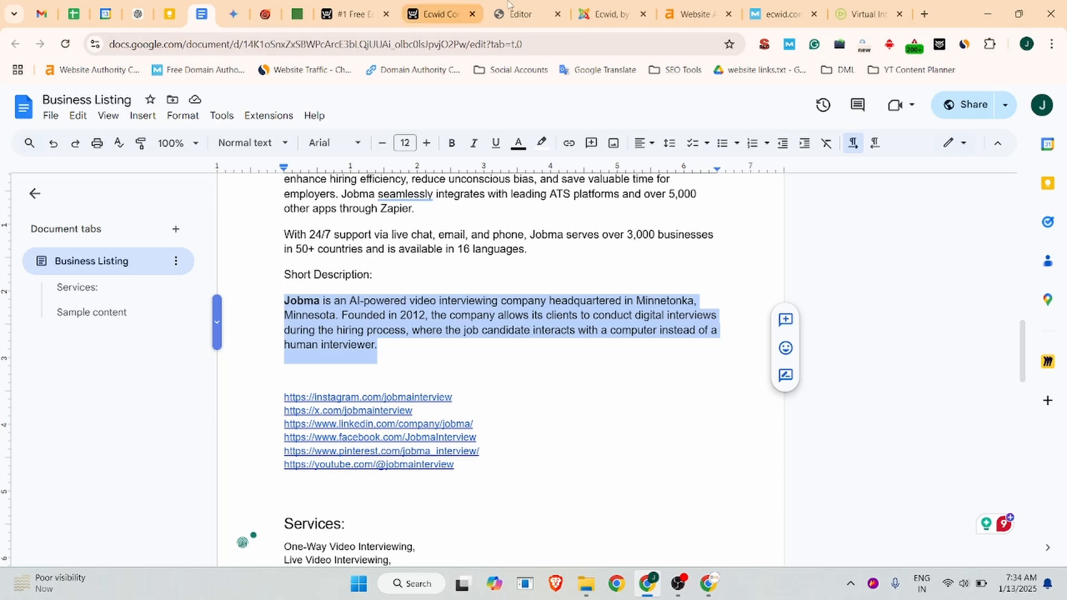
left_click(528, 11)
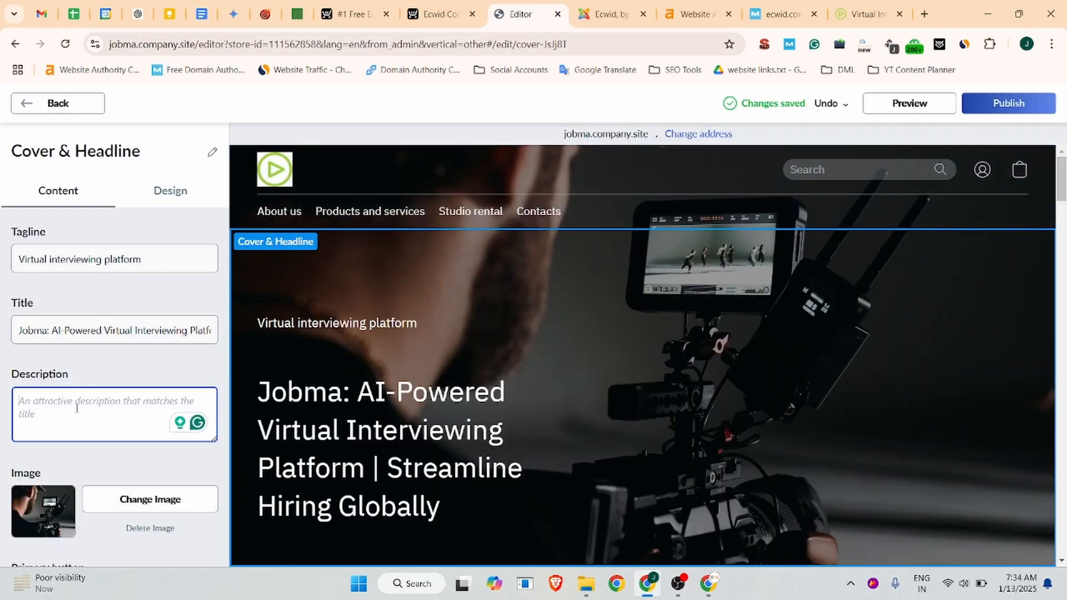
key("ctrl+v")
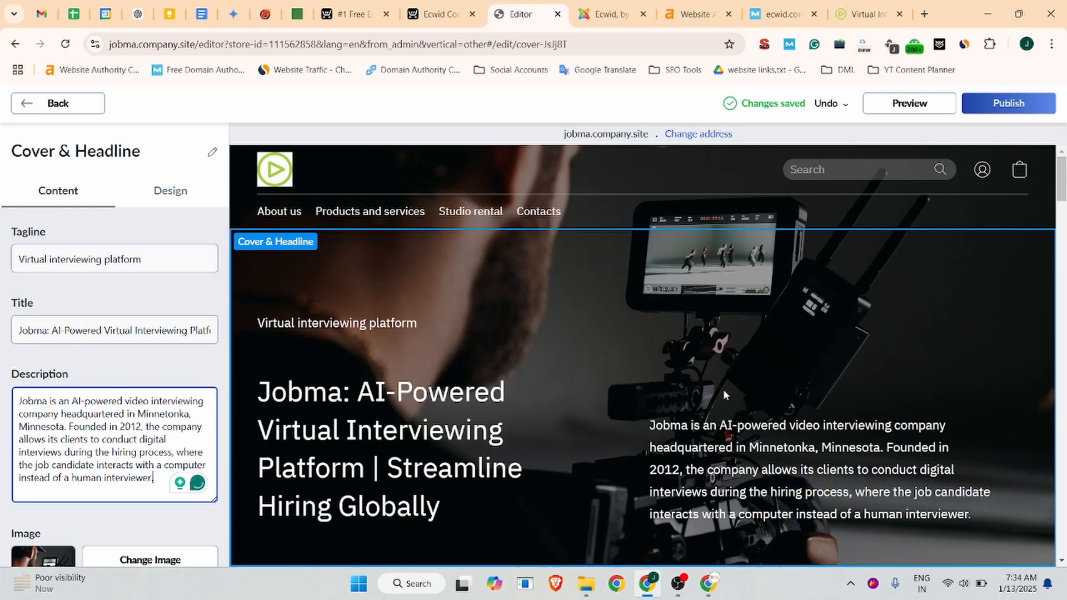
Save the photo of the woman in the Written & Audio Assessments section from the Jobma home page as a possible cover image.
scroll(713, 443, "down", 1)
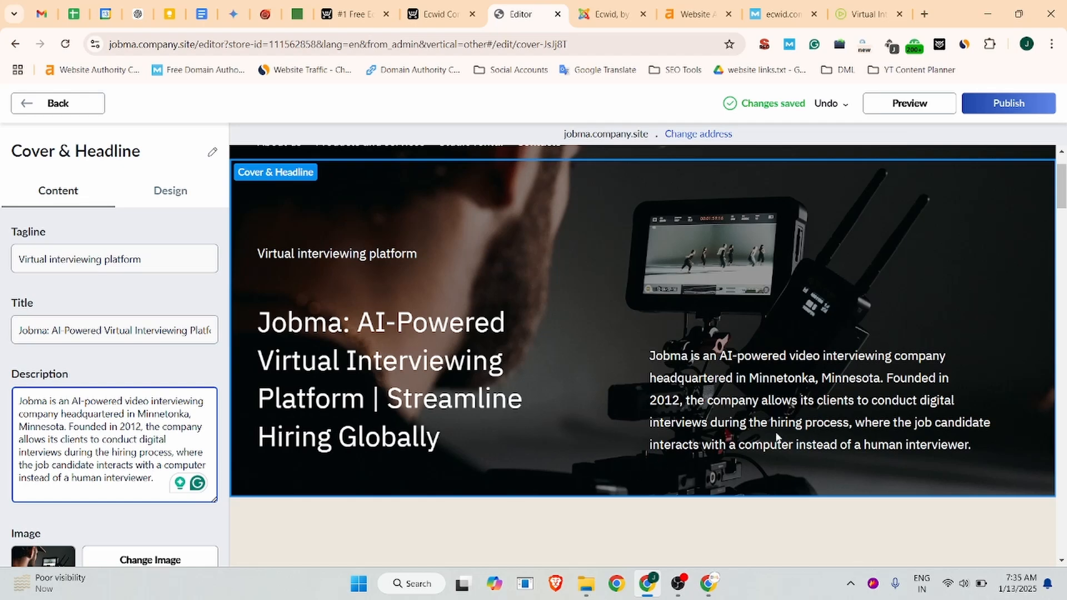
scroll(678, 389, "up", 2)
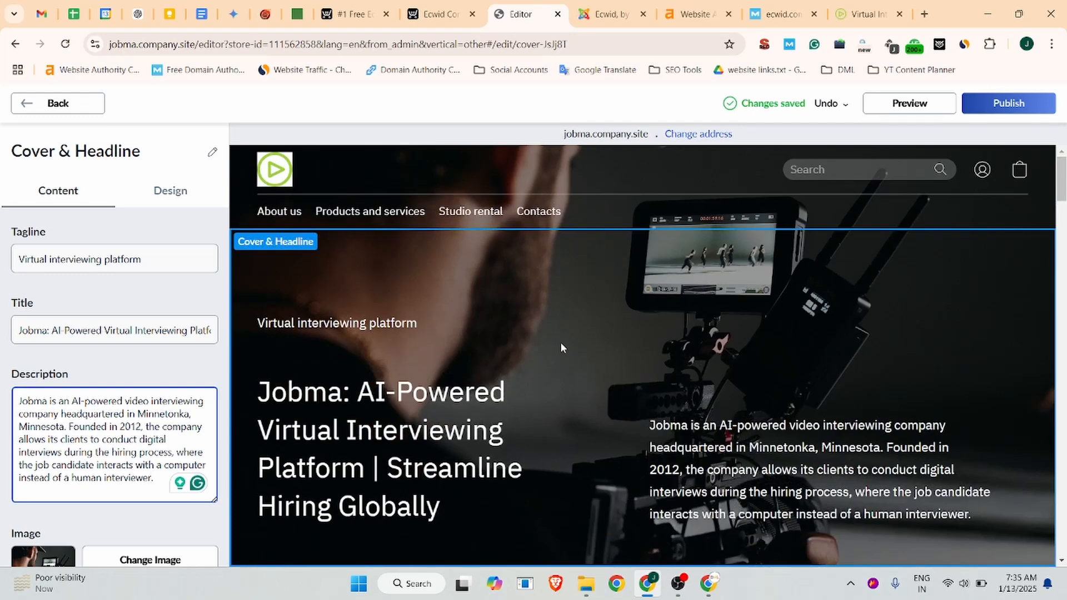
scroll(558, 325, "down", 3)
scroll(146, 349, "down", 3)
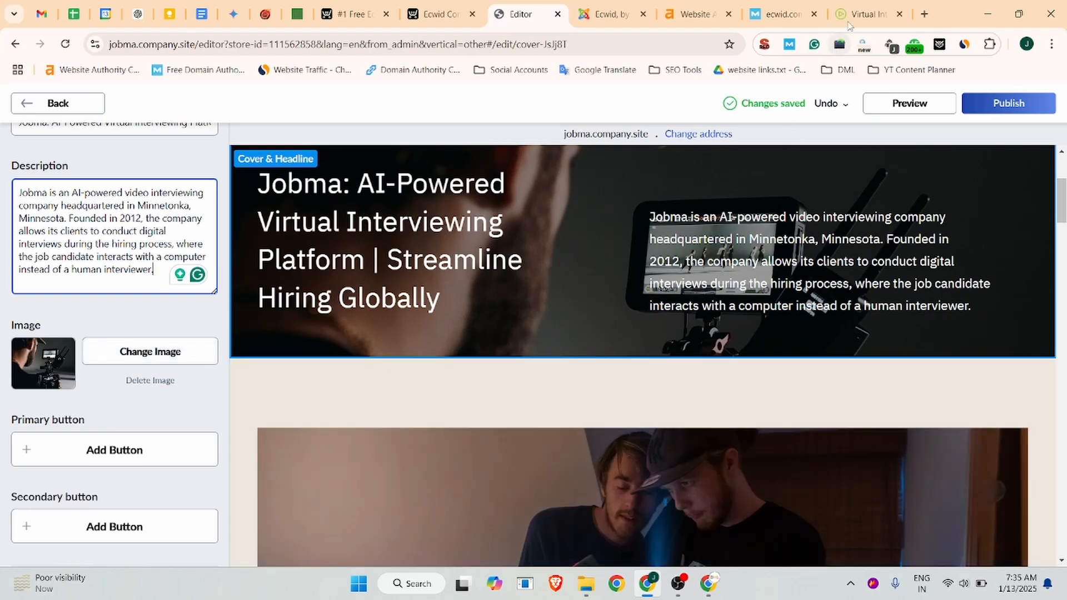
left_click(849, 22)
left_click(521, 302)
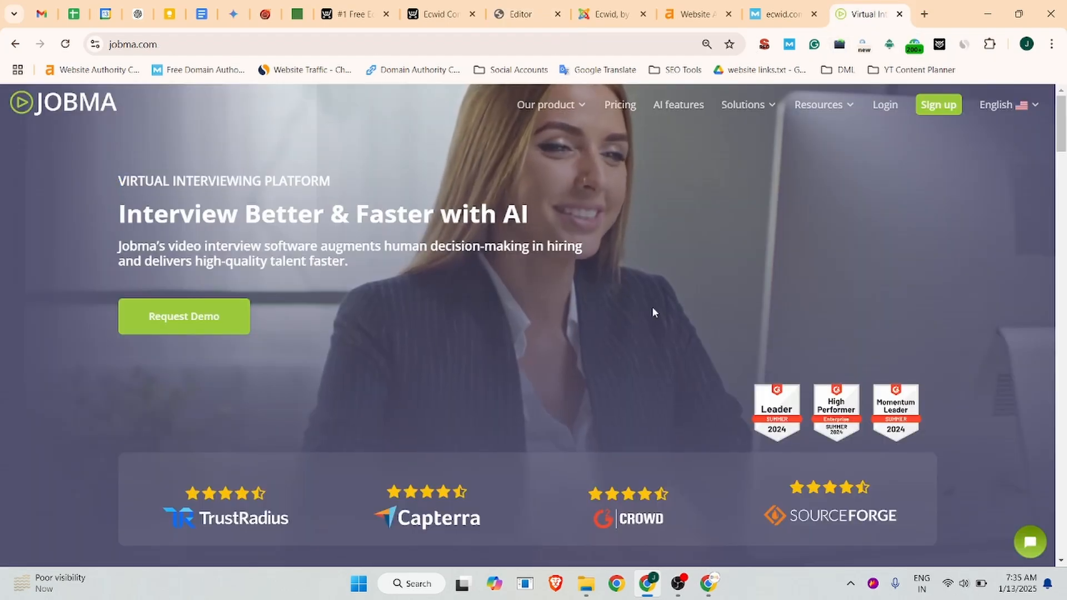
scroll(791, 289, "down", 15)
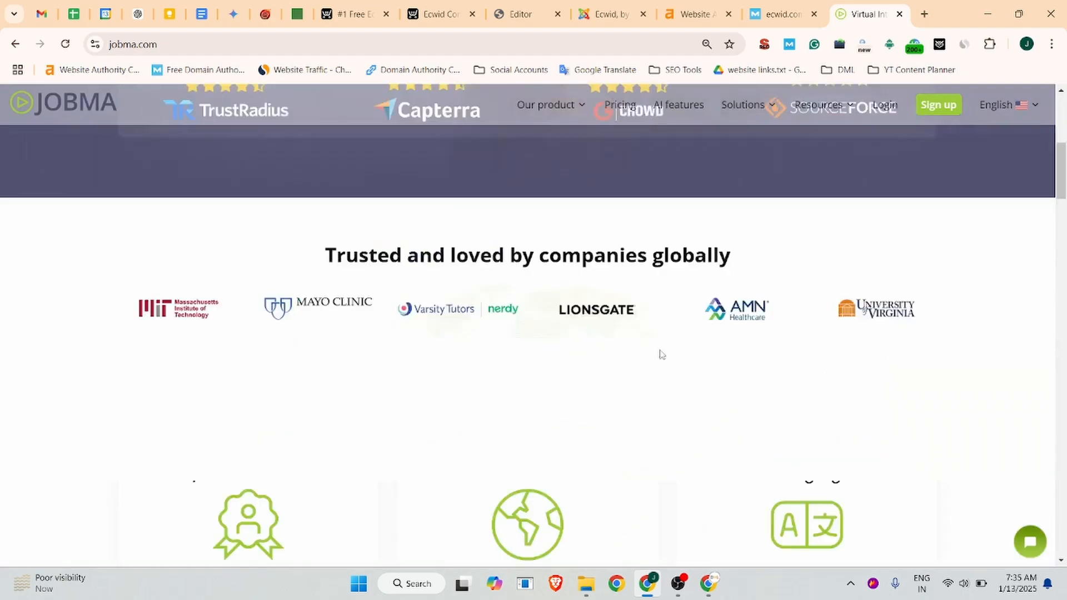
scroll(587, 367, "down", 6)
scroll(587, 367, "up", 4)
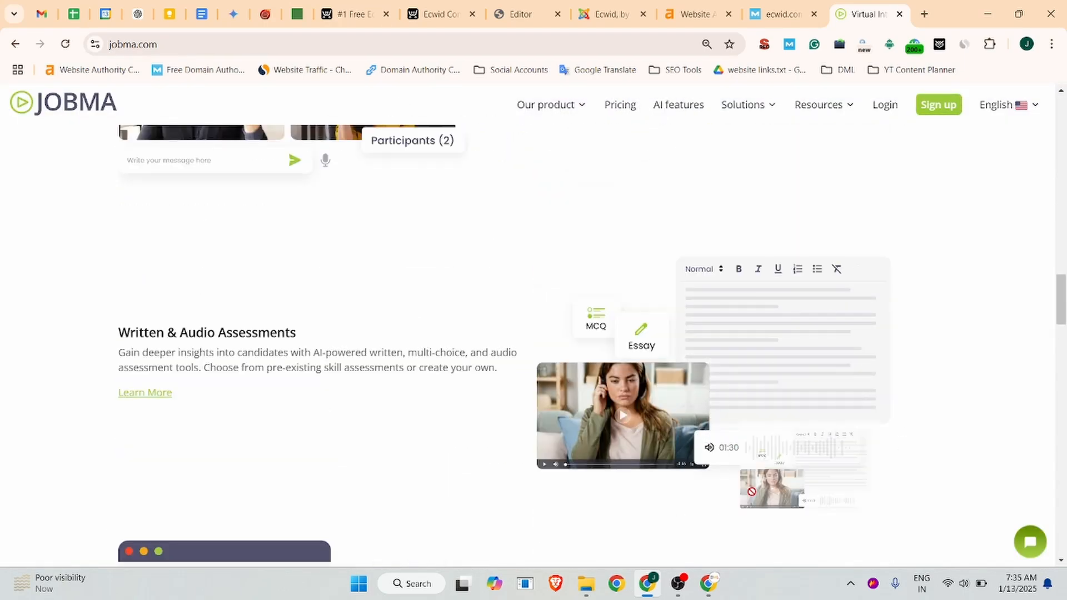
right_click(587, 396)
left_click(638, 435)
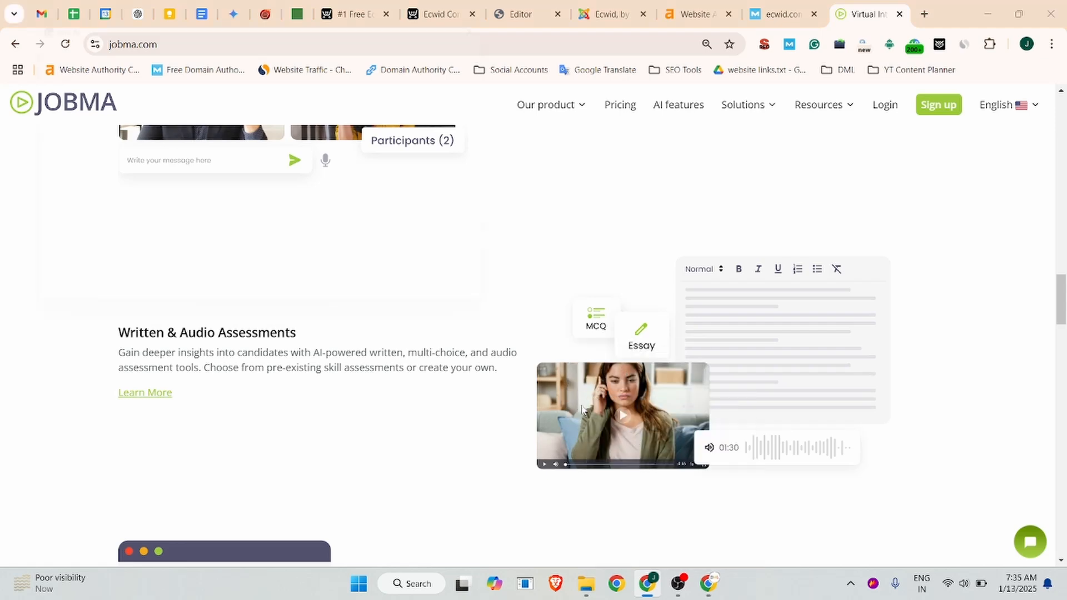
left_click(418, 308)
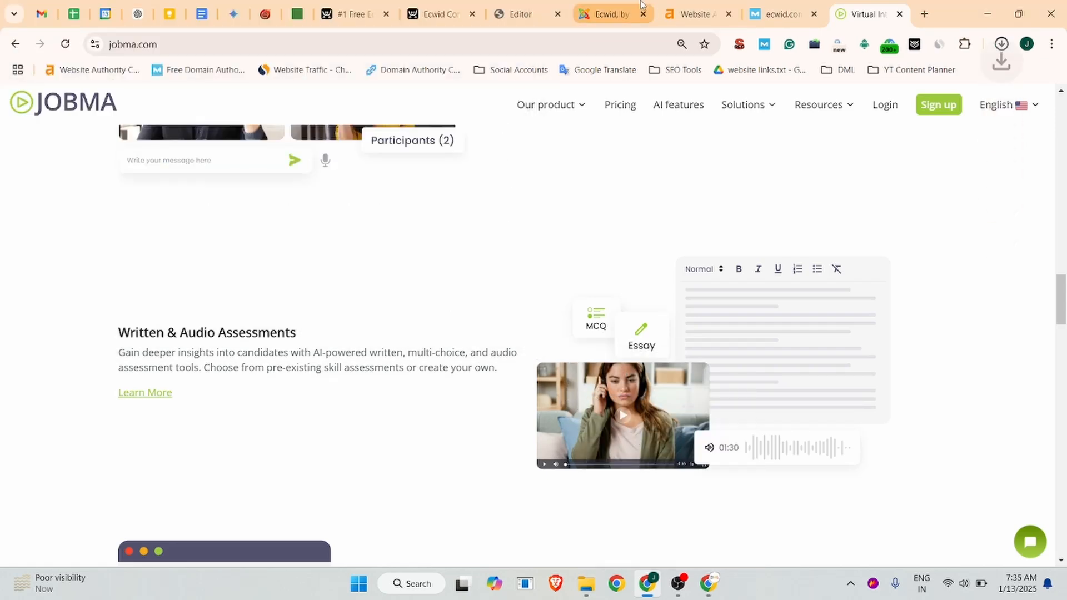
left_click(511, 17)
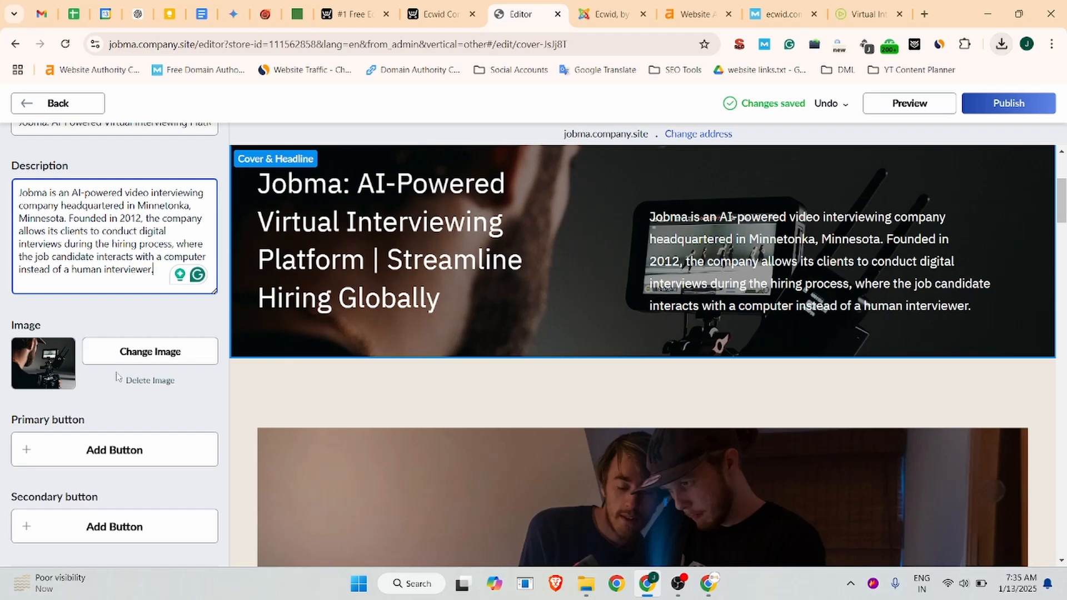
left_click(137, 346)
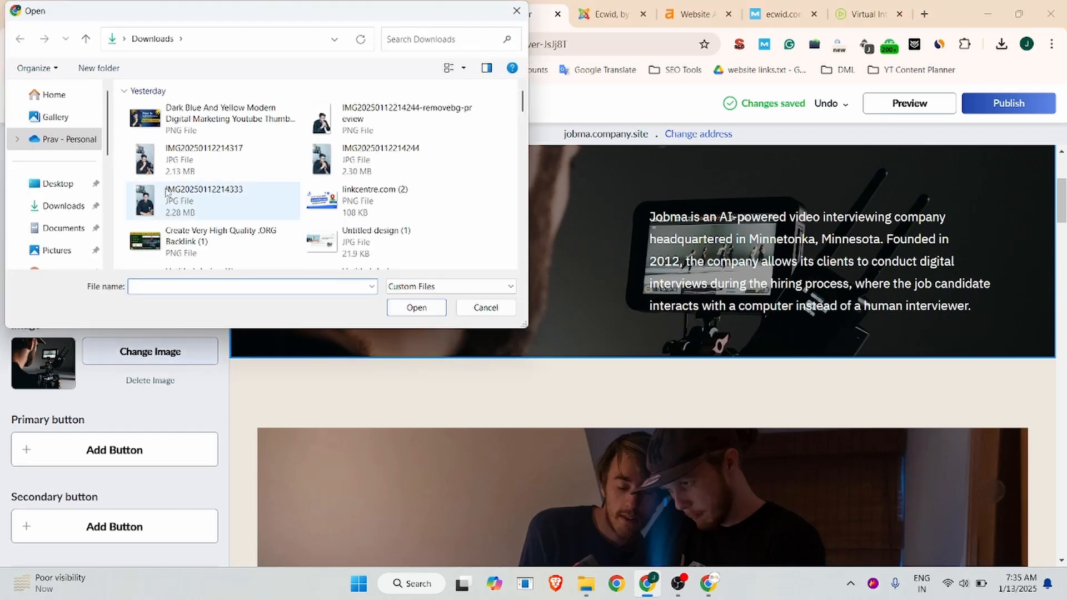
left_click(71, 191)
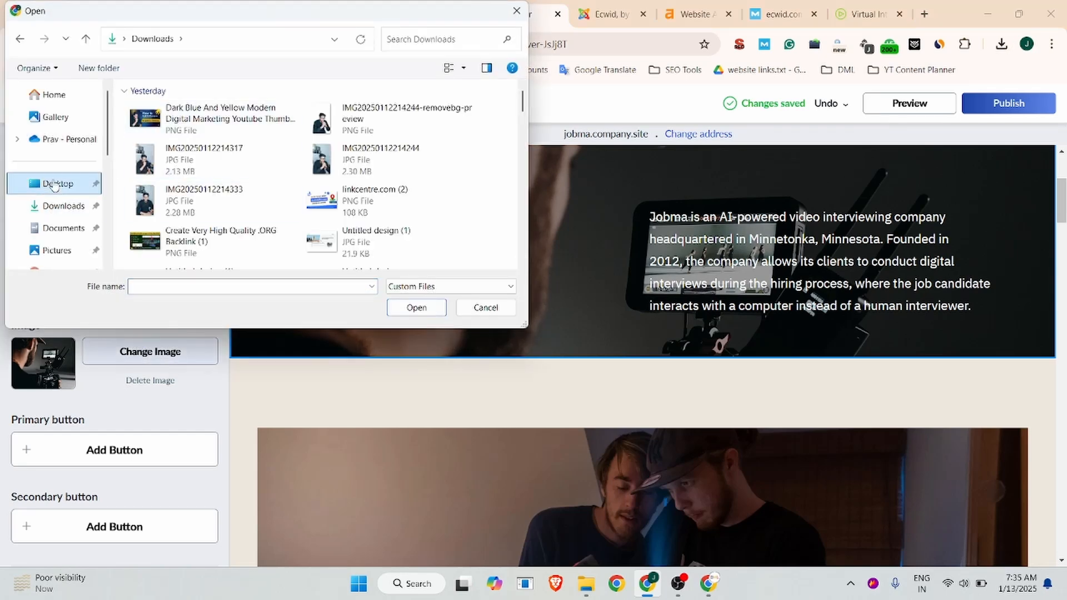
left_click(486, 309)
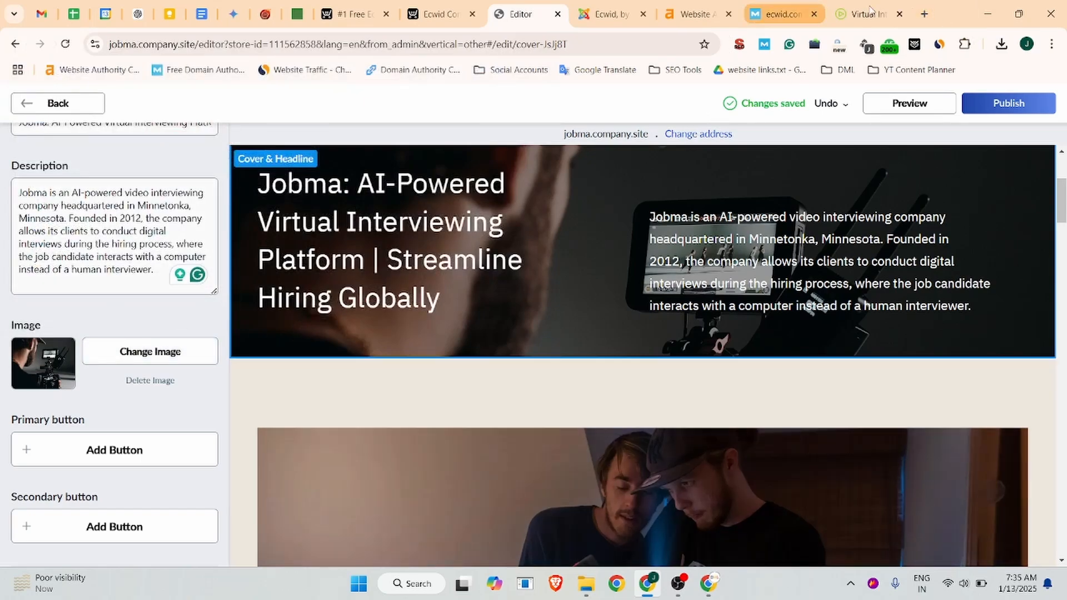
Capture a screenshot of the hero section at the start of the Jobma home page.
left_click(865, 14)
scroll(641, 247, "up", 5)
scroll(636, 267, "up", 10)
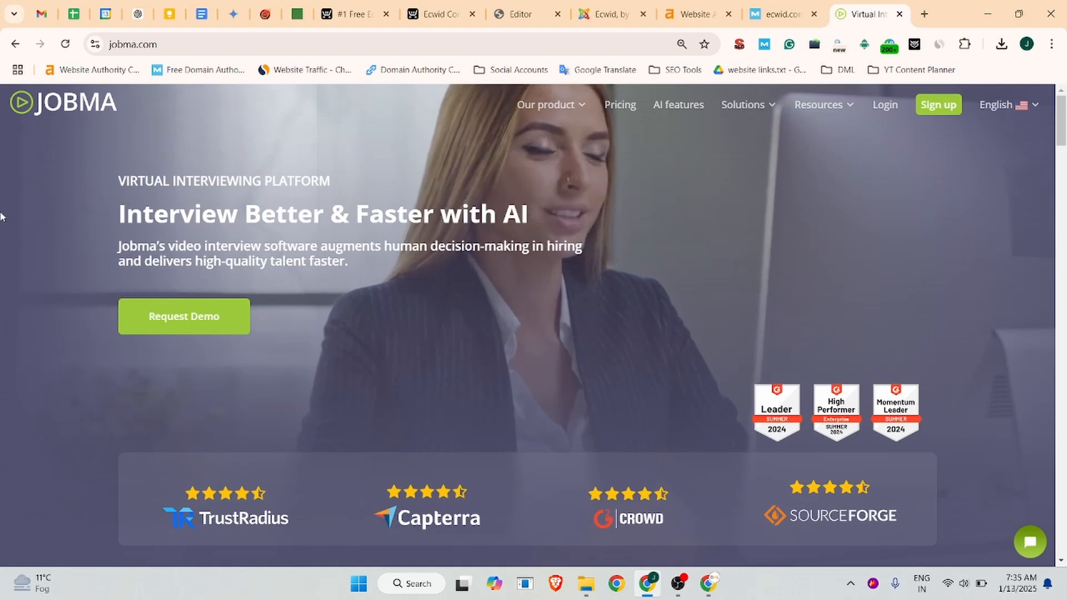
key("super+shift+s")
left_click_drag(1, 85, 1056, 570)
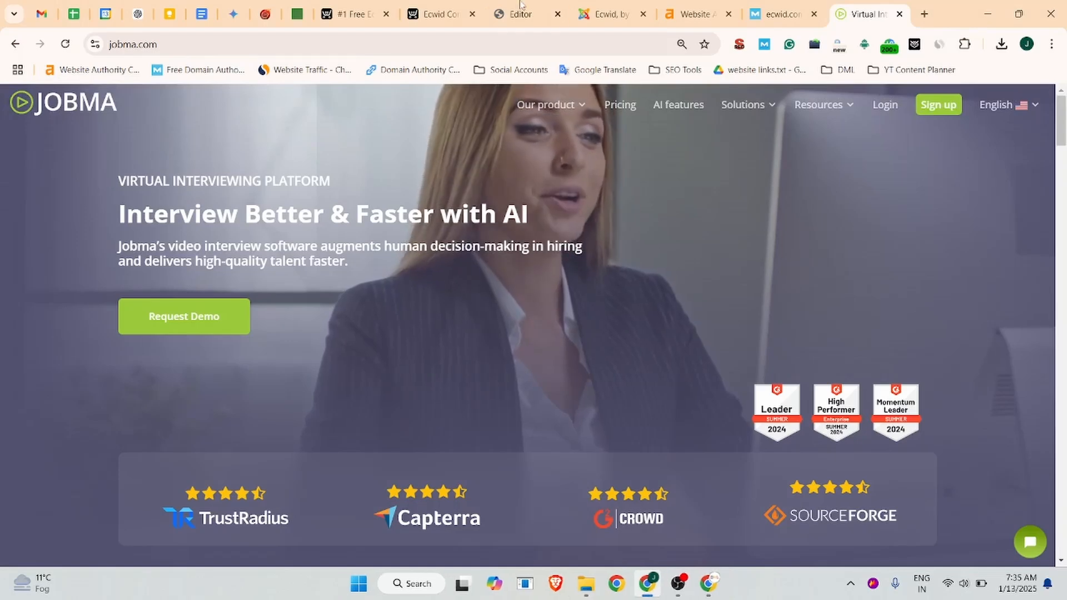
left_click(517, 14)
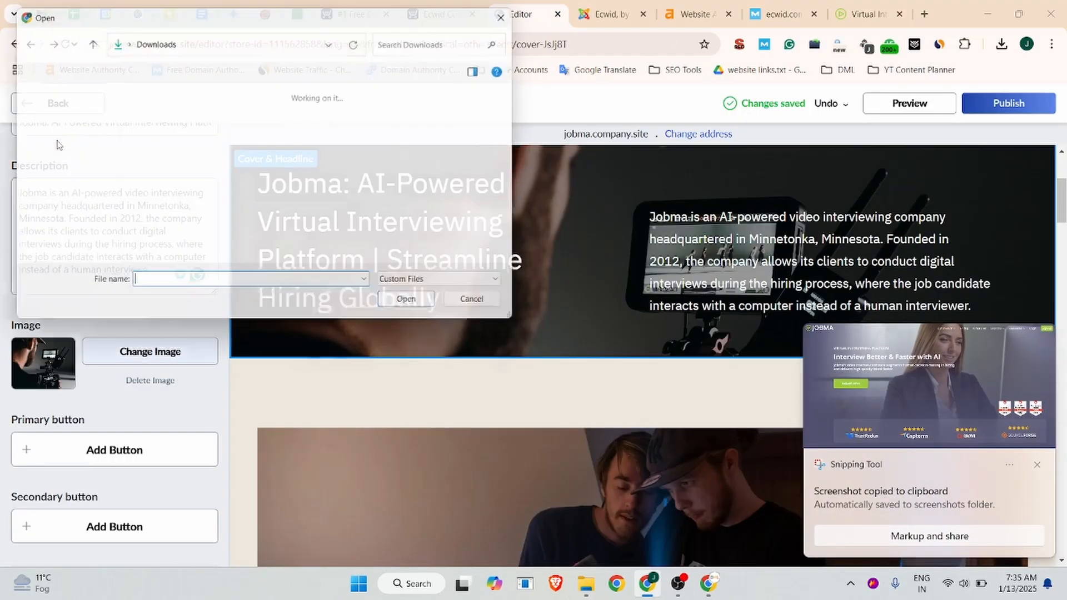
left_click_drag(192, 133, 207, 218)
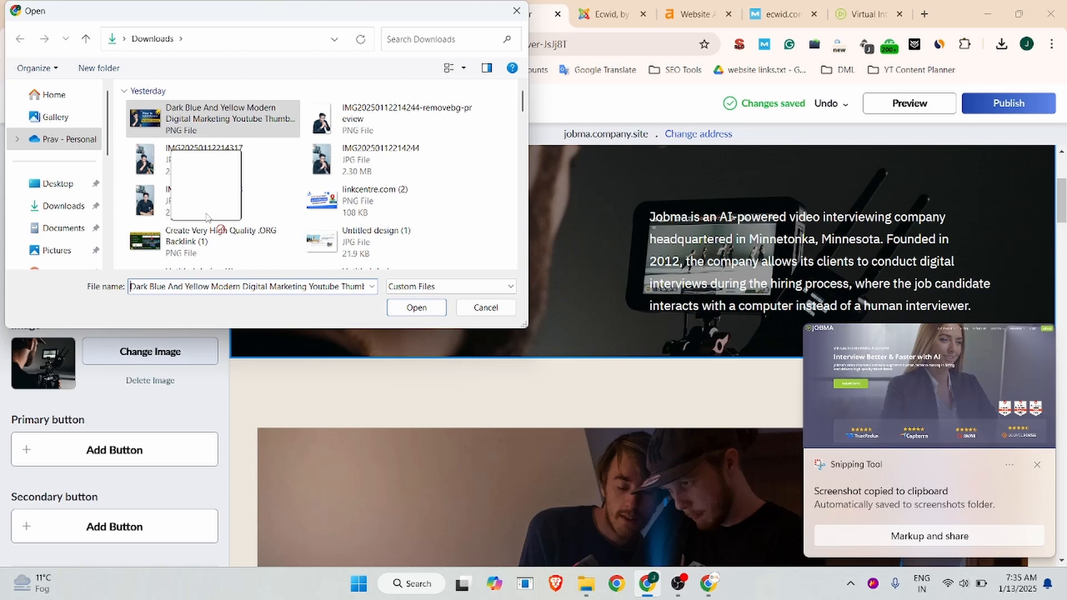
left_click(55, 250)
left_click(396, 142)
double_click(397, 142)
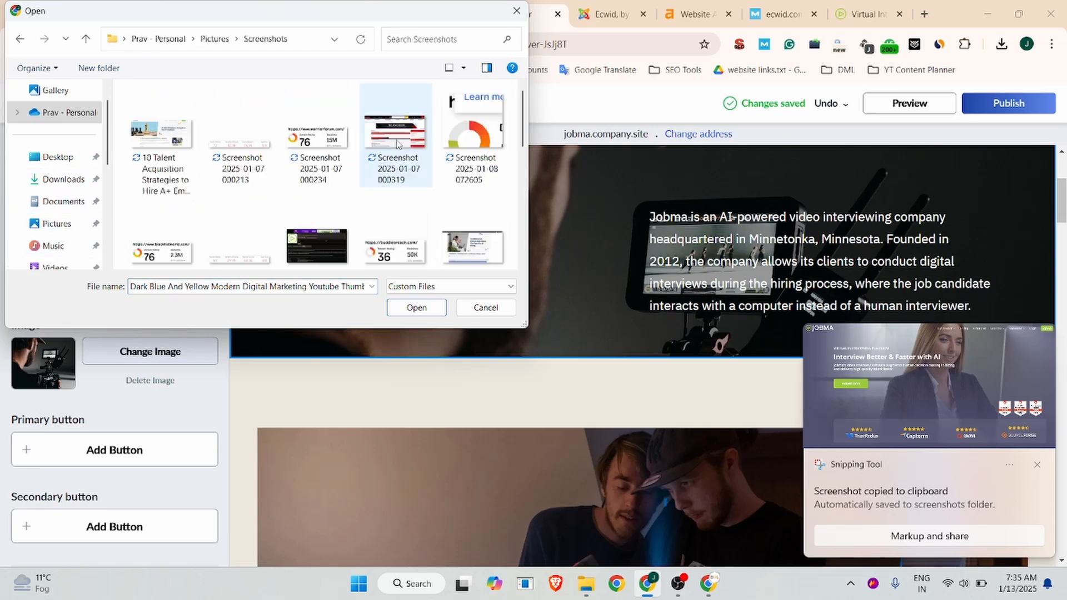
scroll(383, 211, "down", 5)
left_click(400, 220)
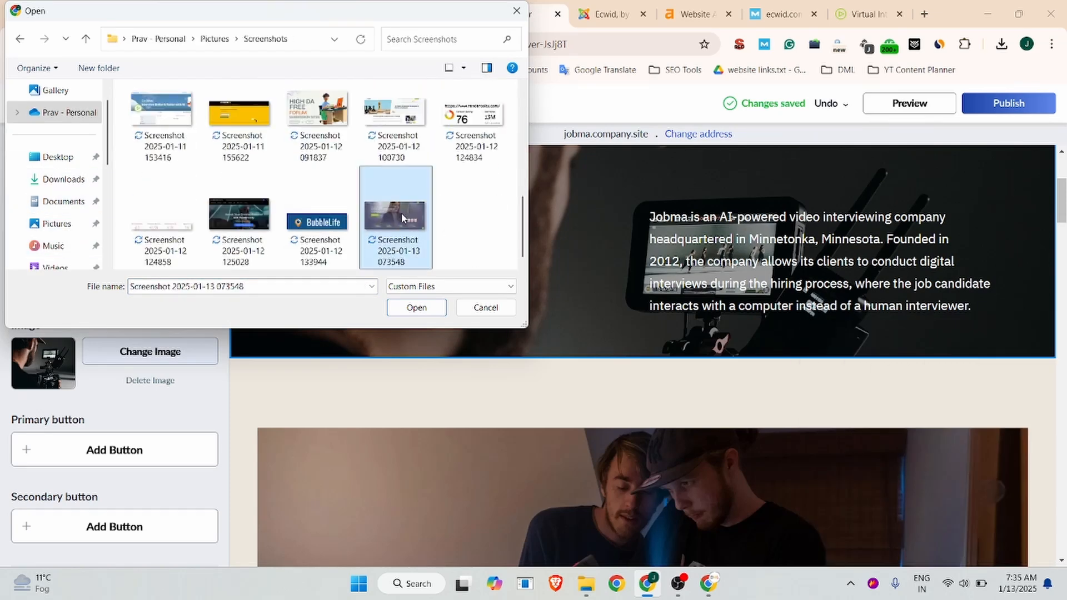
left_click(417, 308)
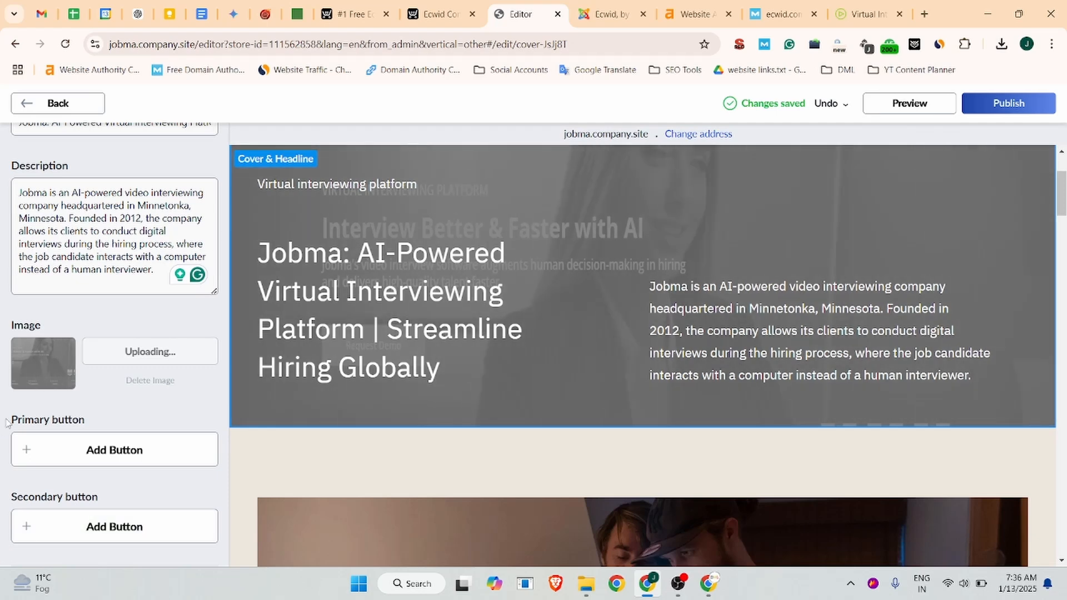
Add a primary button titled "Visit Website" to the cover.
left_click(108, 450)
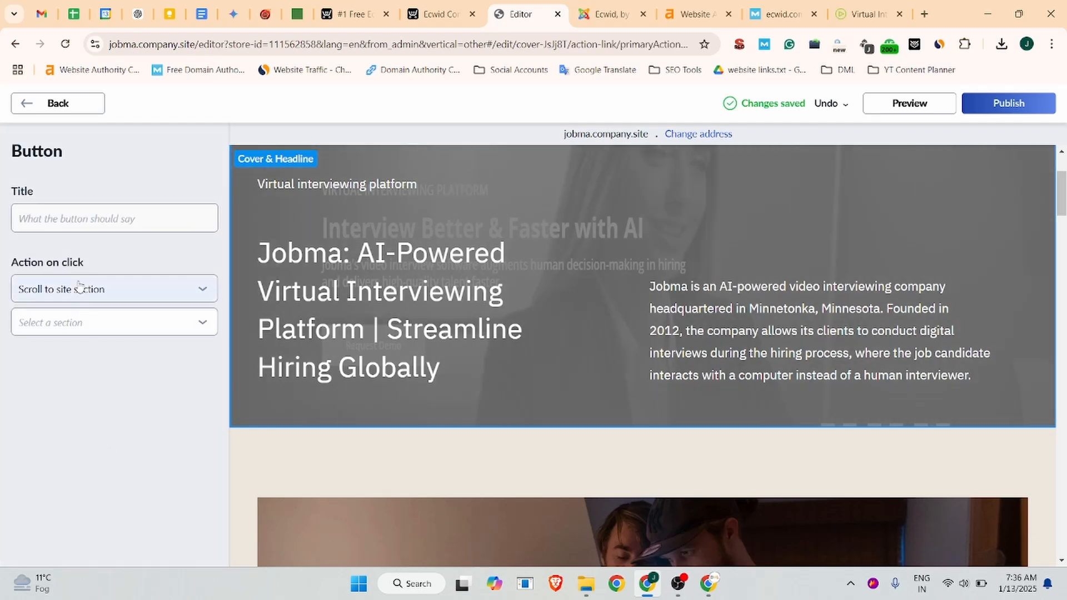
left_click(58, 218)
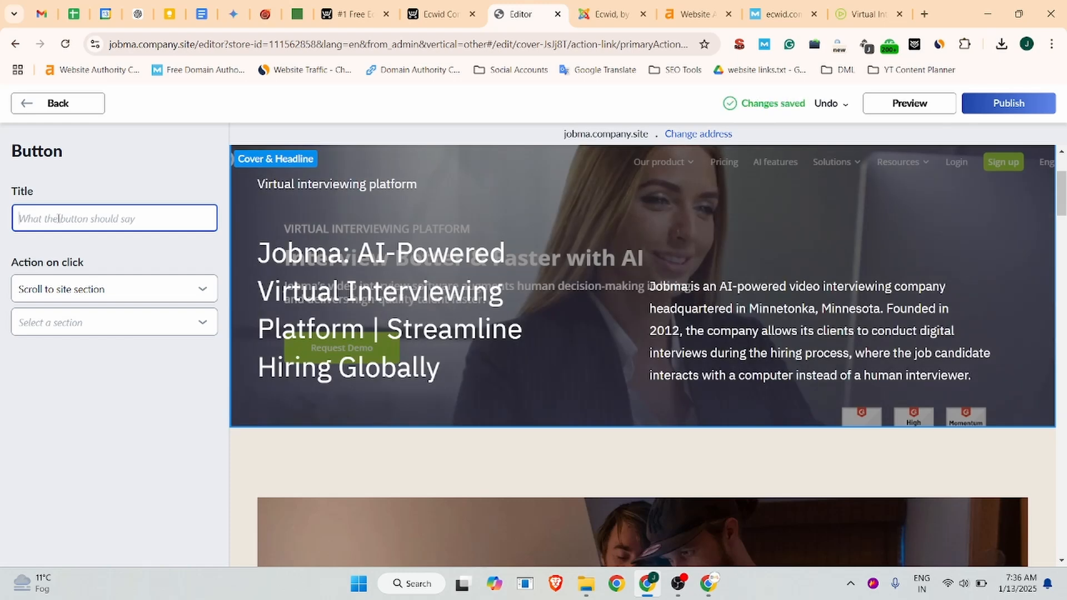
type("Visit Website")
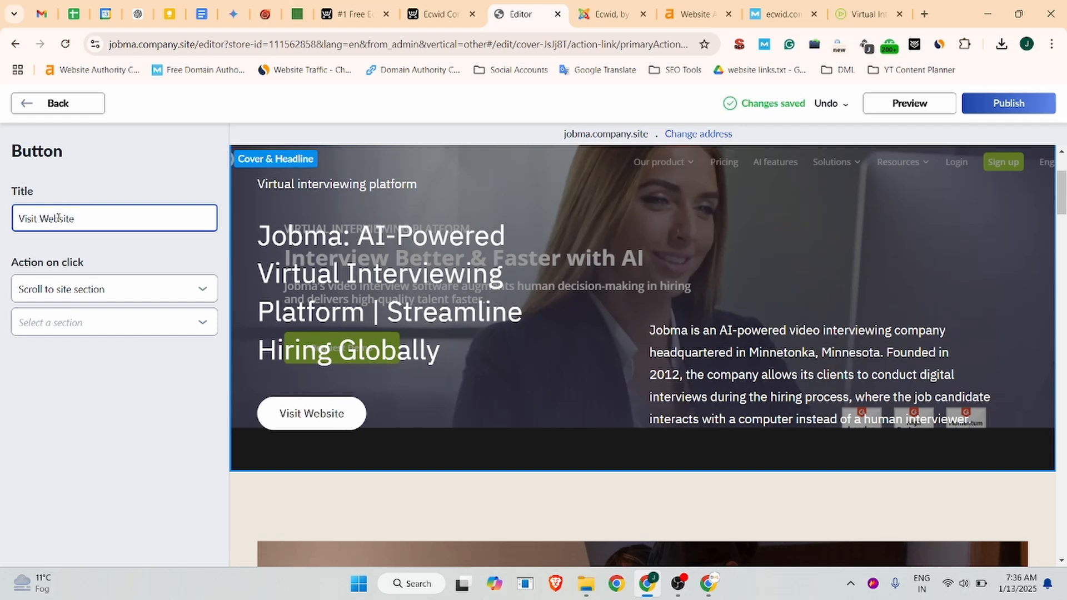
left_click(52, 287)
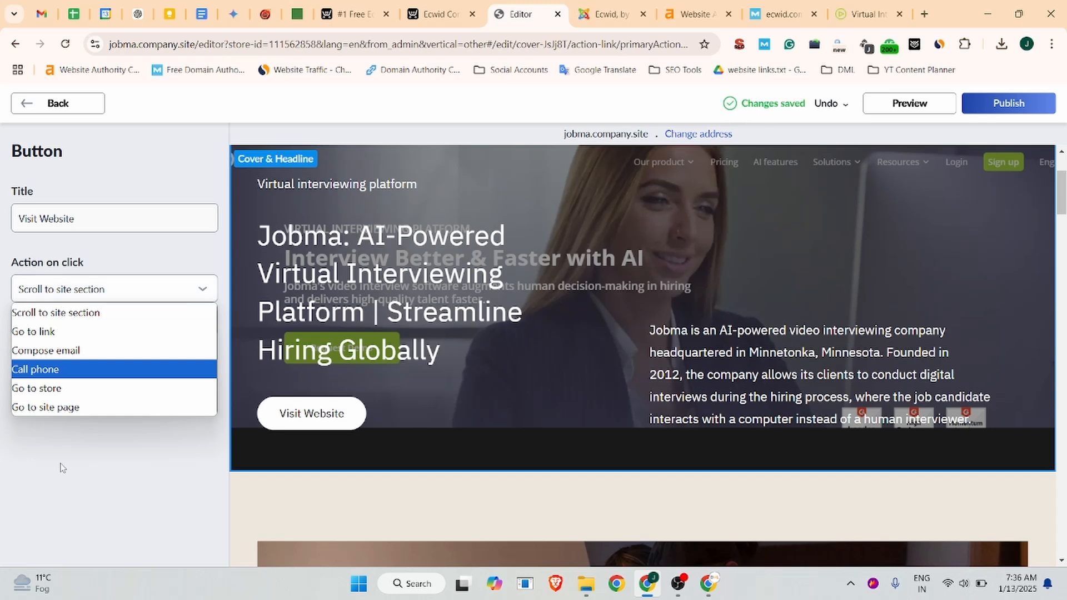
left_click(69, 305)
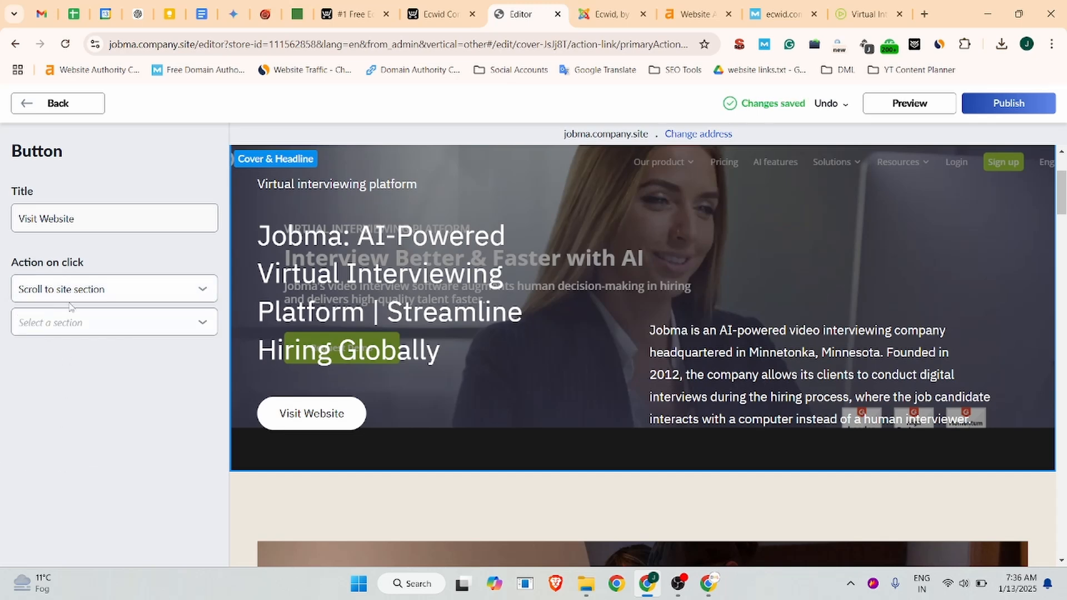
left_click(138, 289)
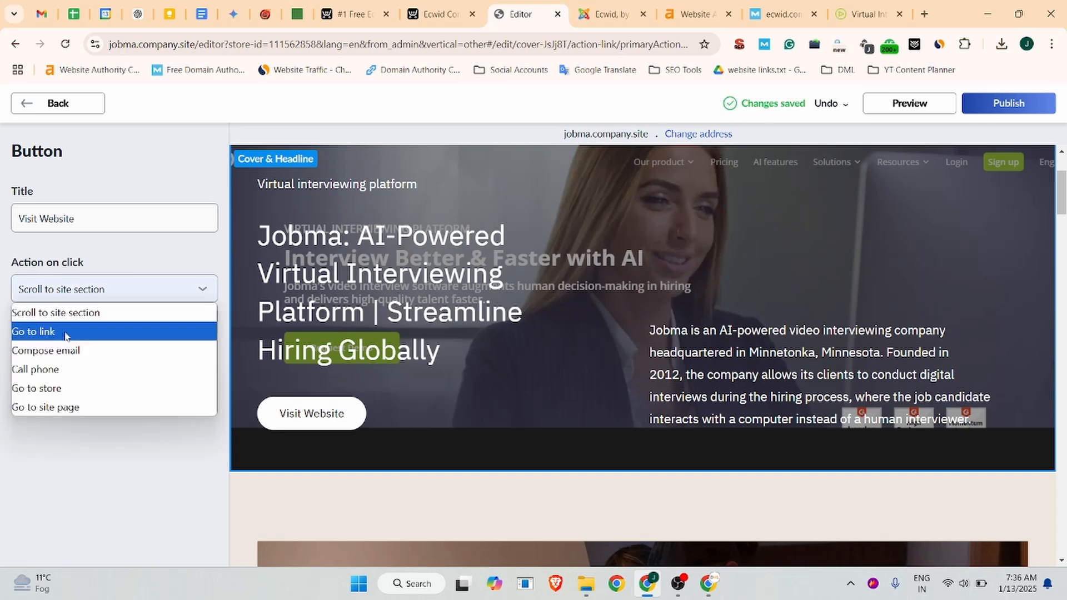
left_click(65, 333)
left_click(881, 6)
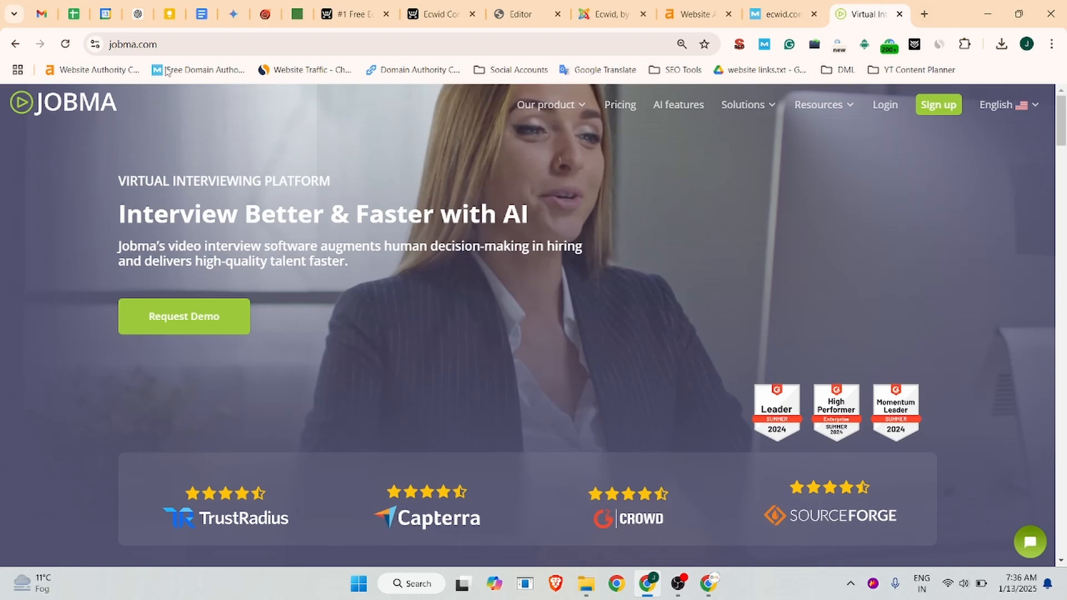
left_click(159, 44)
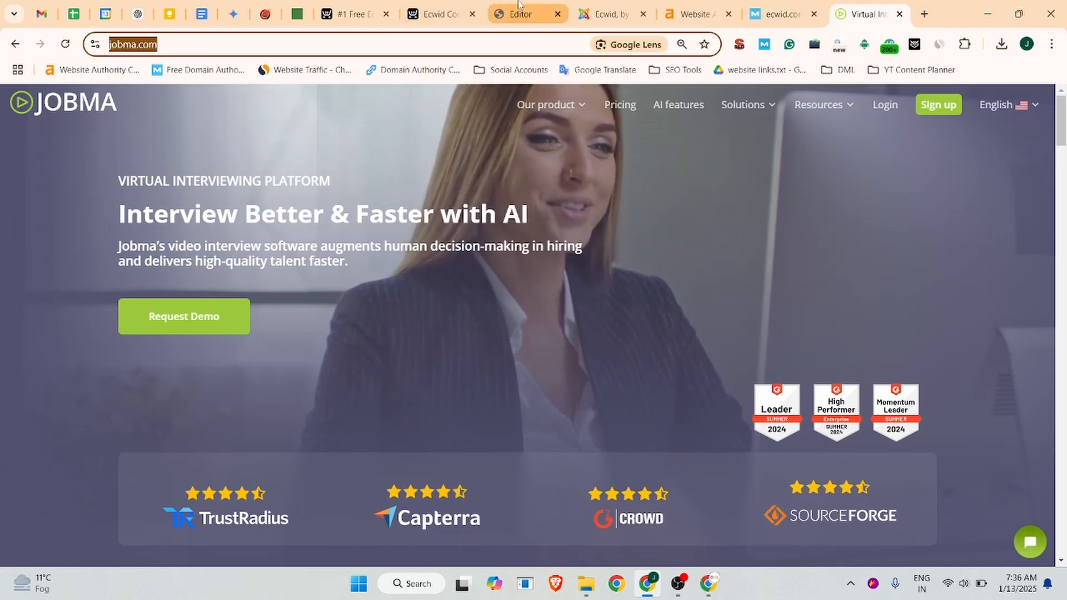
left_click(518, 7)
left_click(52, 331)
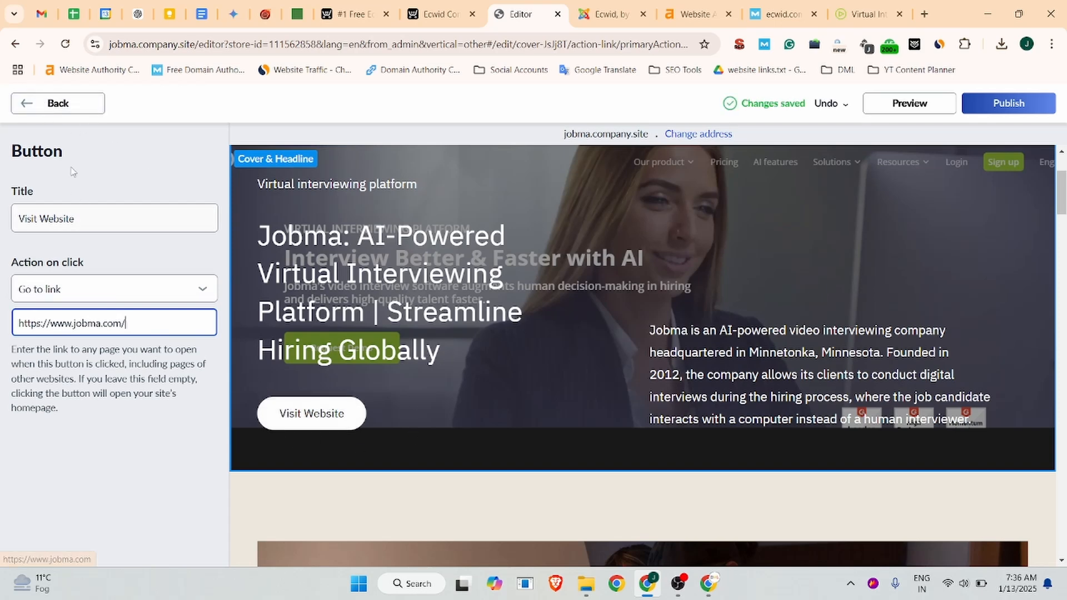
left_click(76, 105)
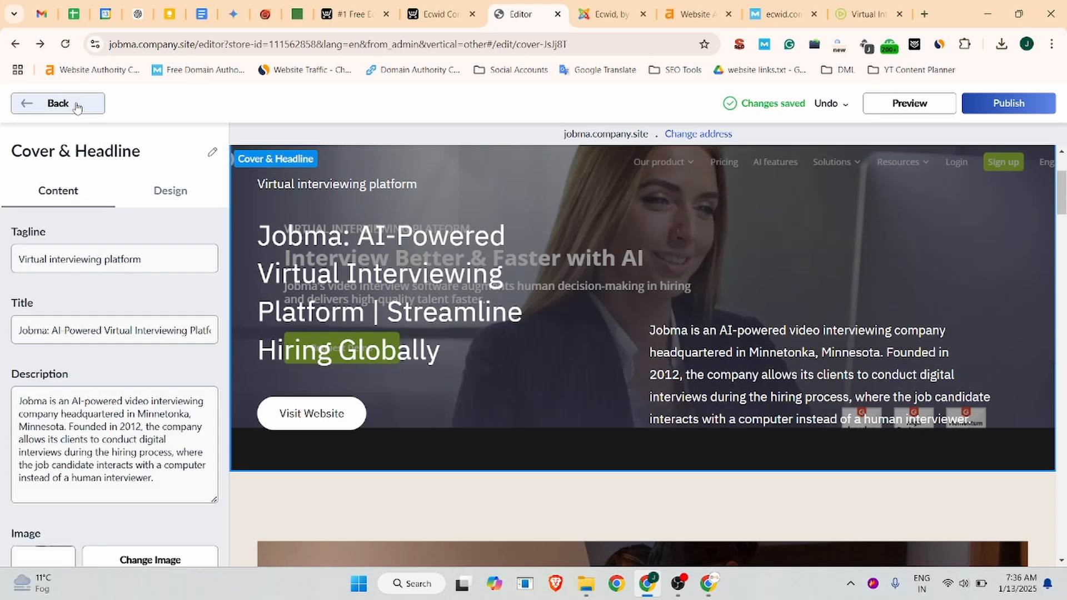
left_click(31, 103)
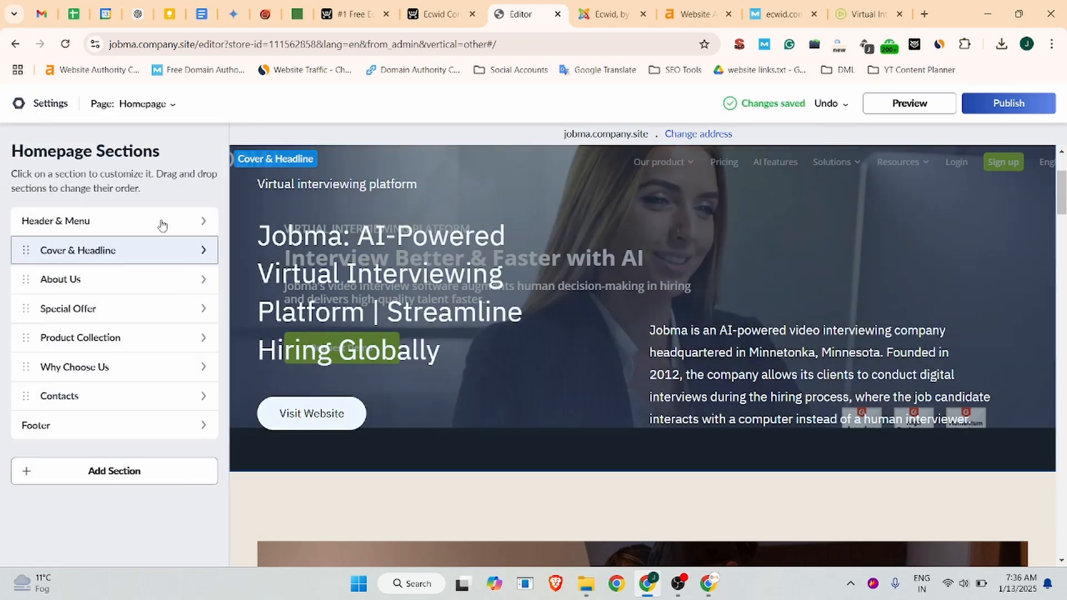
Review the updated cover and the template's About Us section in the homepage preview.
scroll(637, 333, "down", 4)
scroll(637, 336, "down", 3)
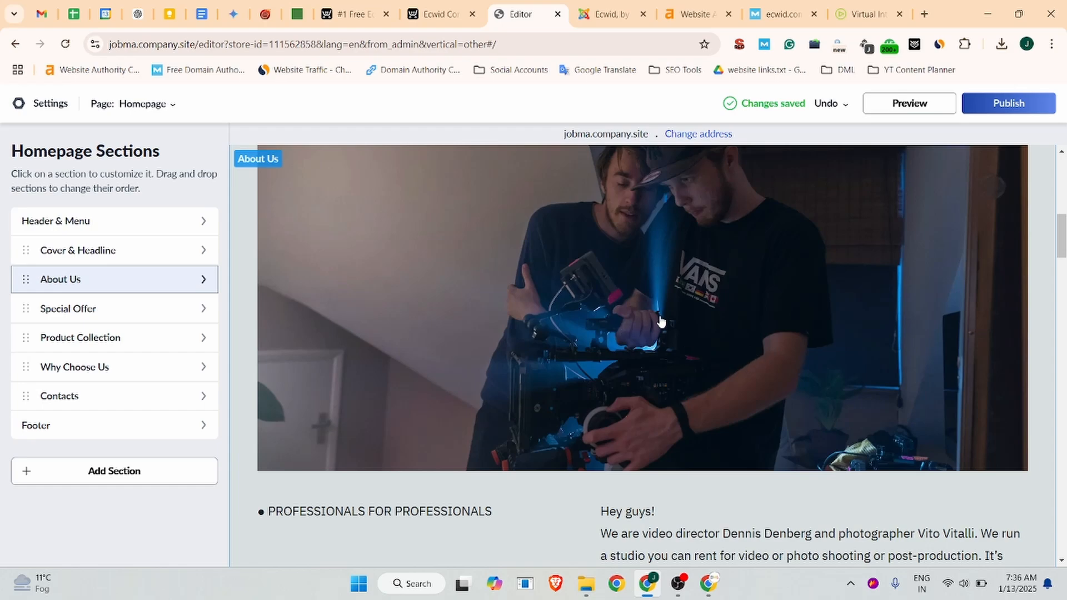
scroll(660, 321, "up", 10)
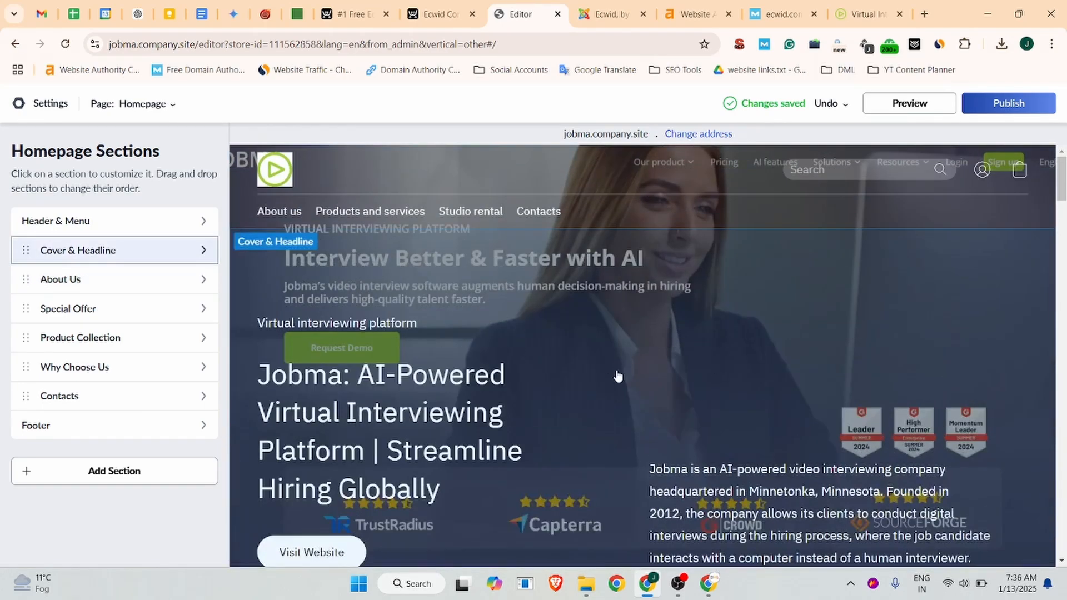
scroll(612, 376, "down", 10)
scroll(583, 374, "up", 3)
scroll(584, 374, "down", 3)
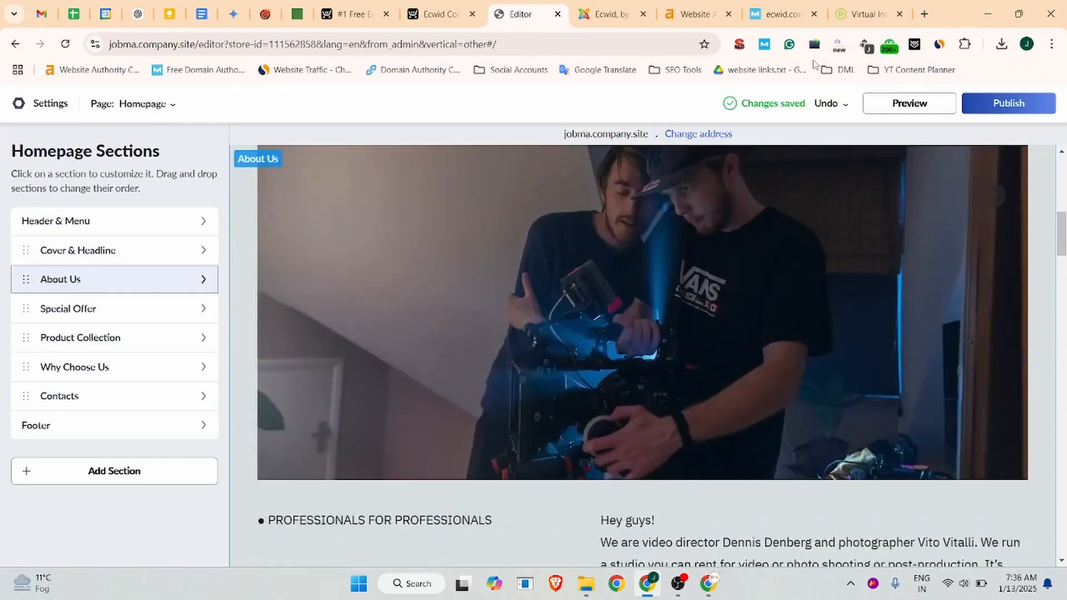
Switch to the Jobma site and open its footer logo image in its own browser tab.
left_click(864, 14)
scroll(472, 368, "down", 10)
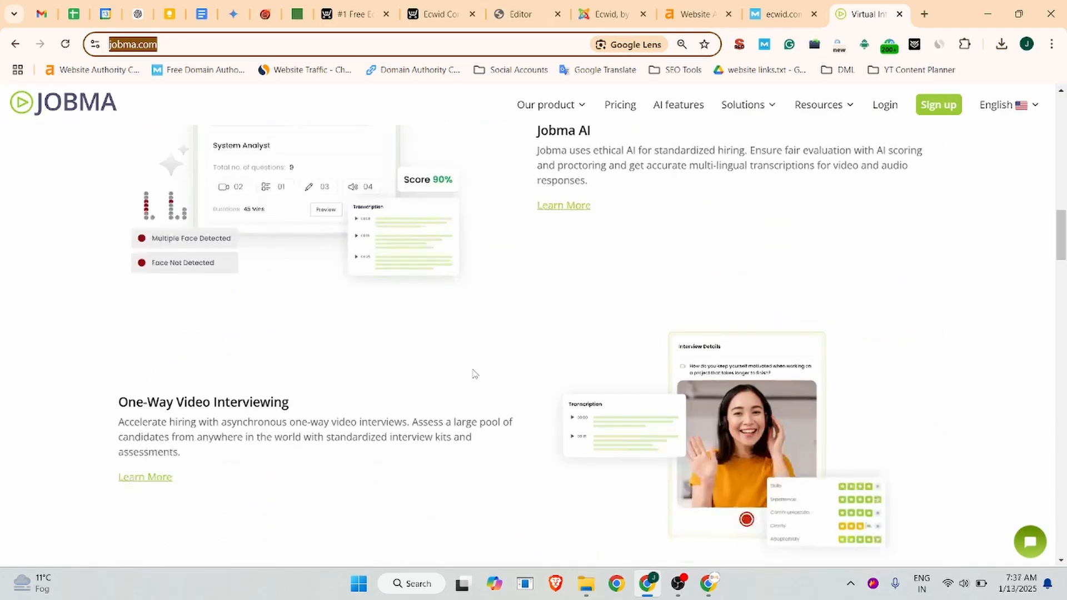
scroll(473, 374, "down", 15)
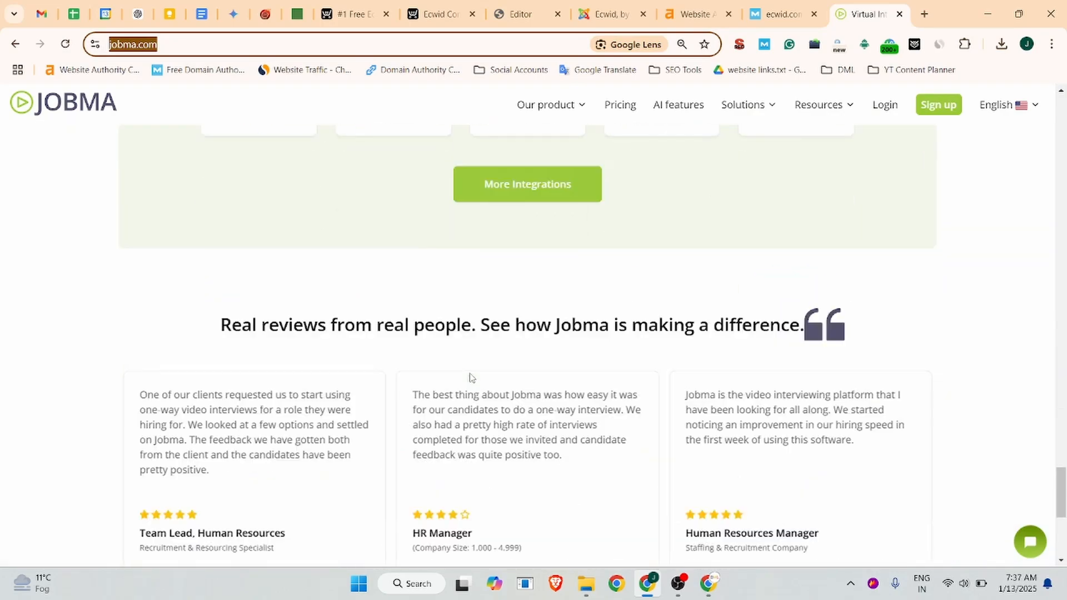
scroll(470, 378, "down", 6)
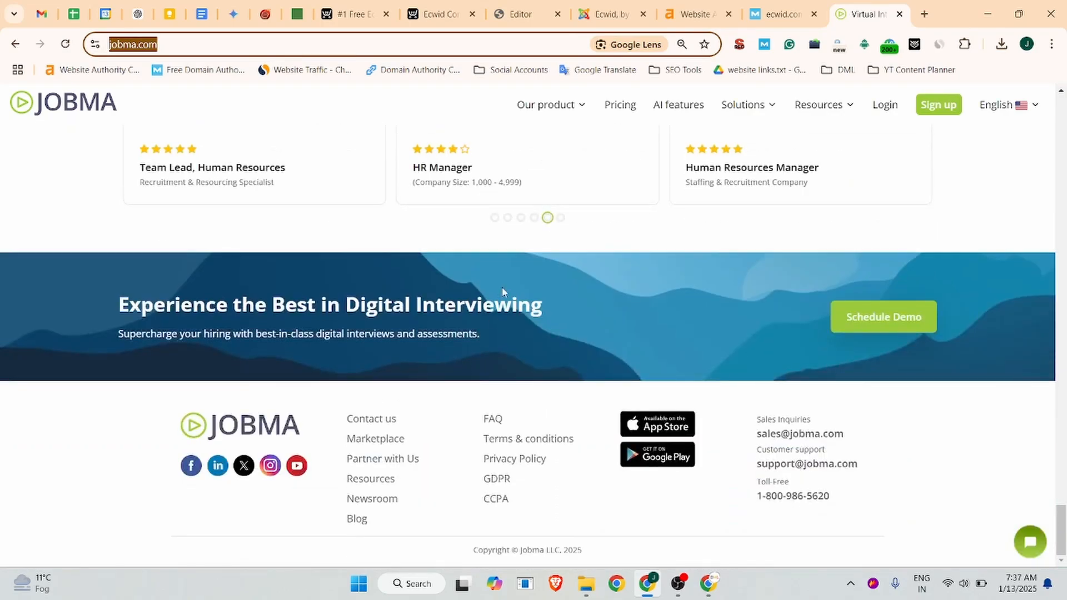
left_click_drag(233, 424, 311, 425)
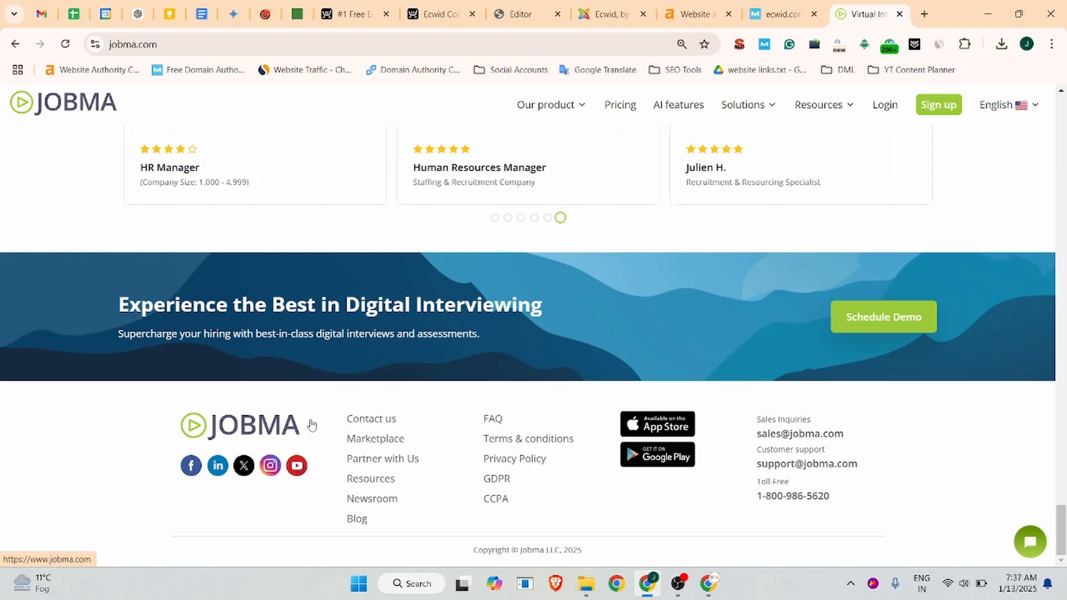
right_click(265, 433)
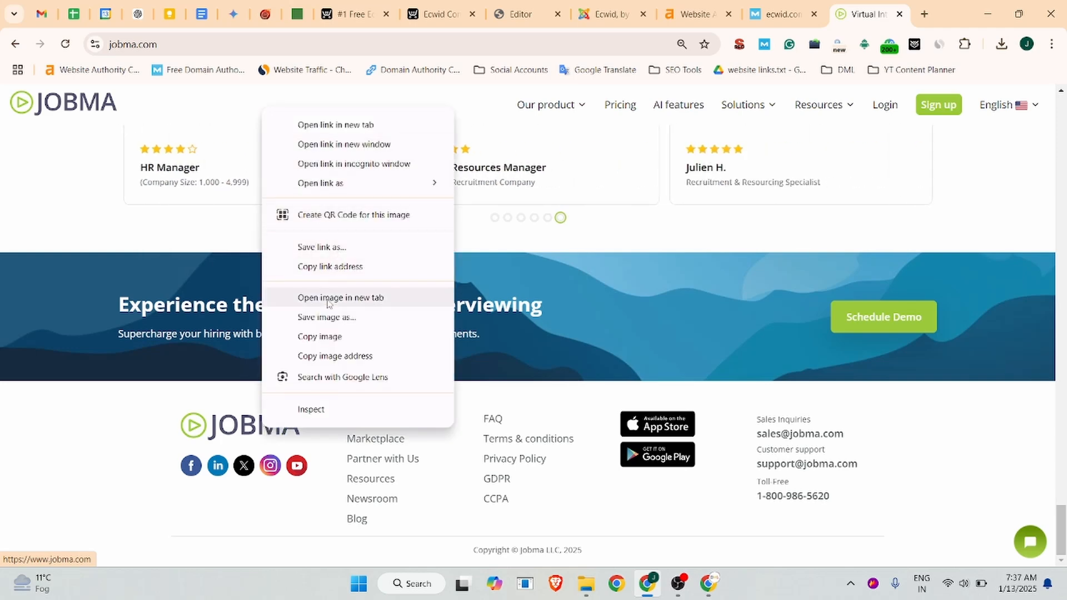
left_click(333, 298)
left_click(872, 14)
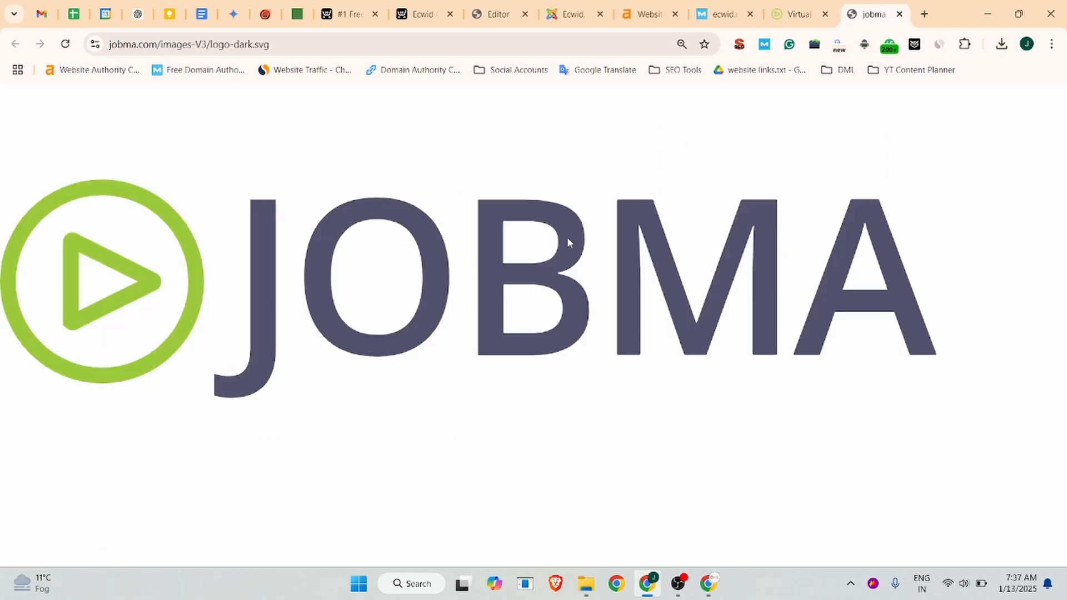
right_click(511, 239)
left_click(393, 311)
right_click(404, 274)
left_click(254, 279)
right_click(254, 279)
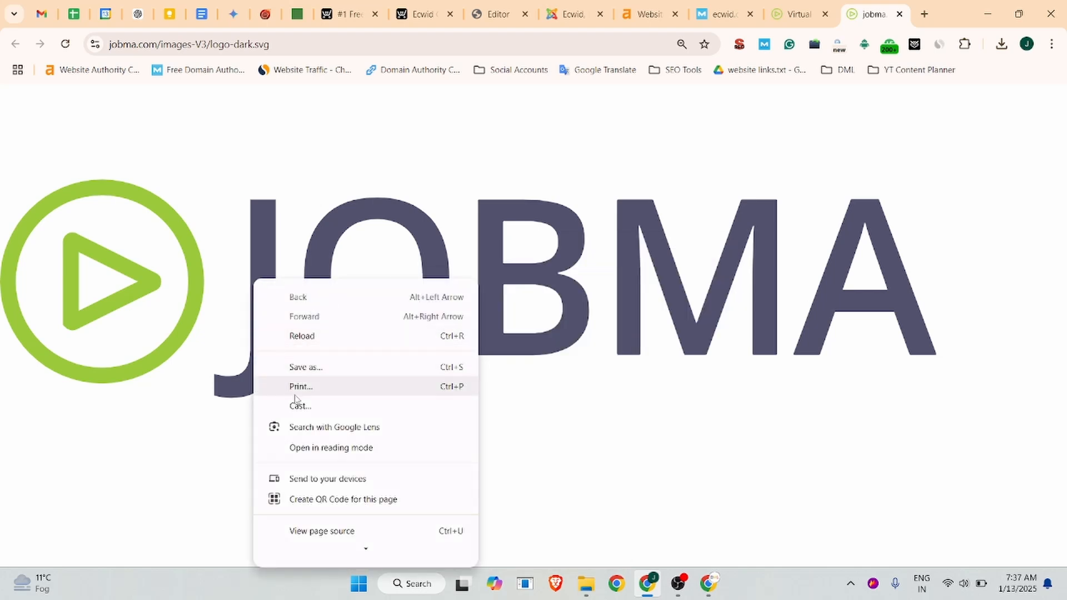
left_click(614, 433)
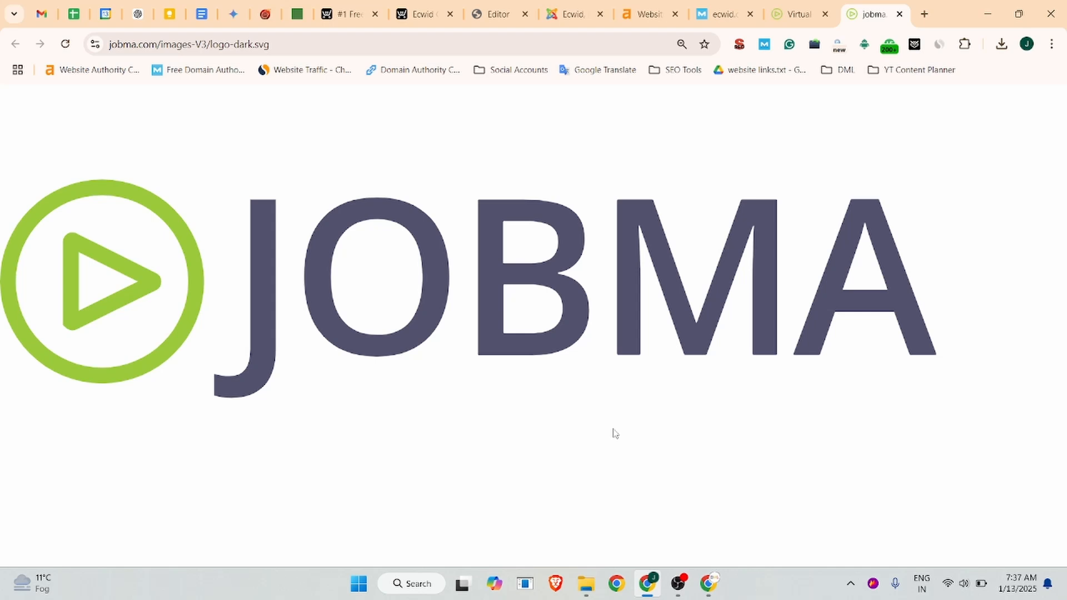
Capture a screenshot of the whole Jobma logo shown in the browser window.
key("super+shift+s")
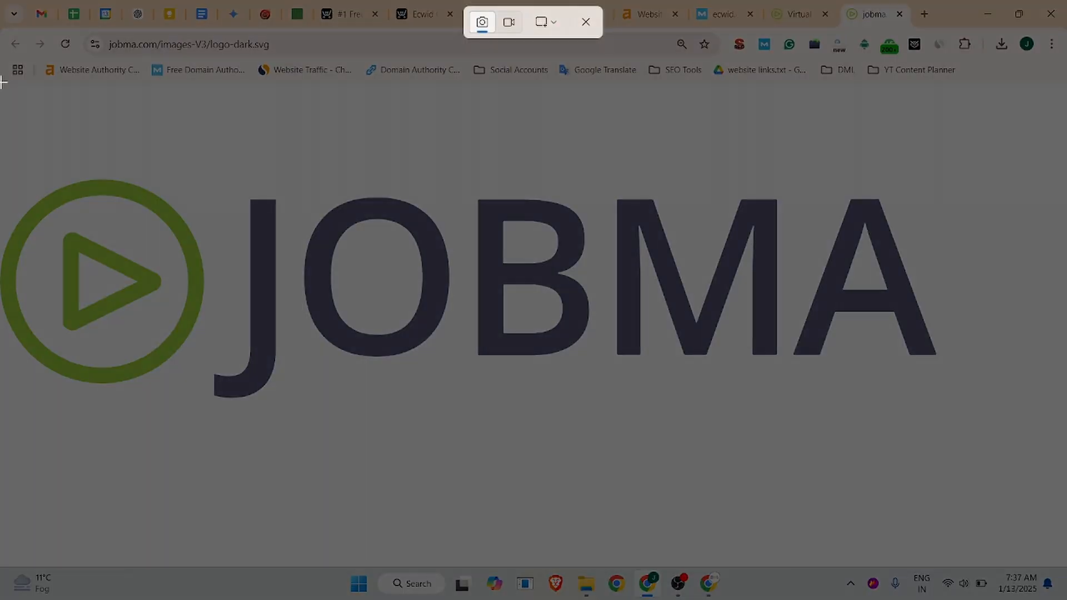
left_click_drag(2, 84, 1066, 567)
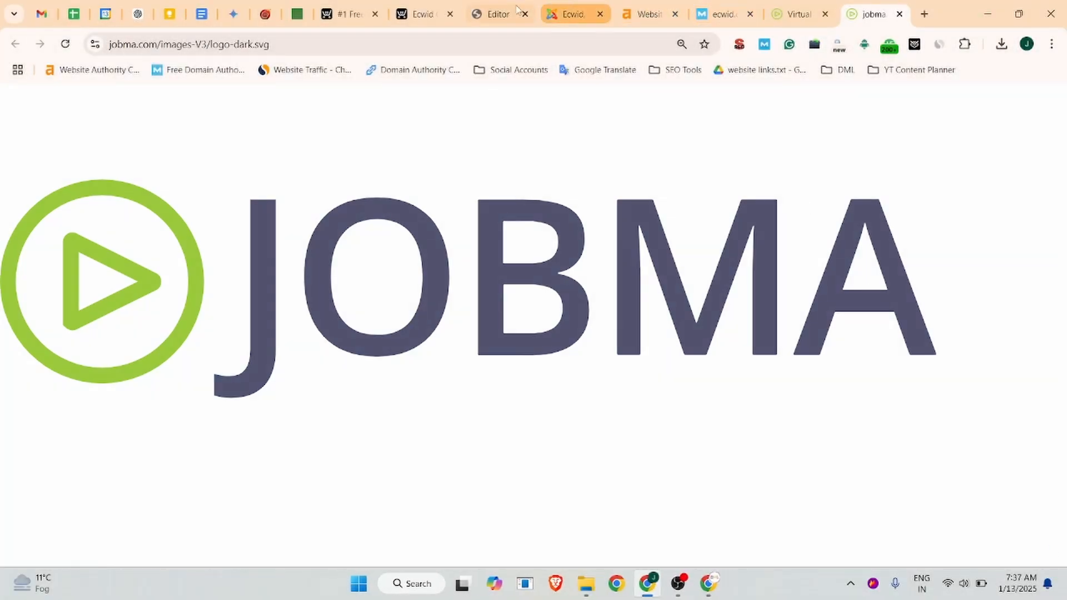
left_click(487, 15)
left_click(453, 327)
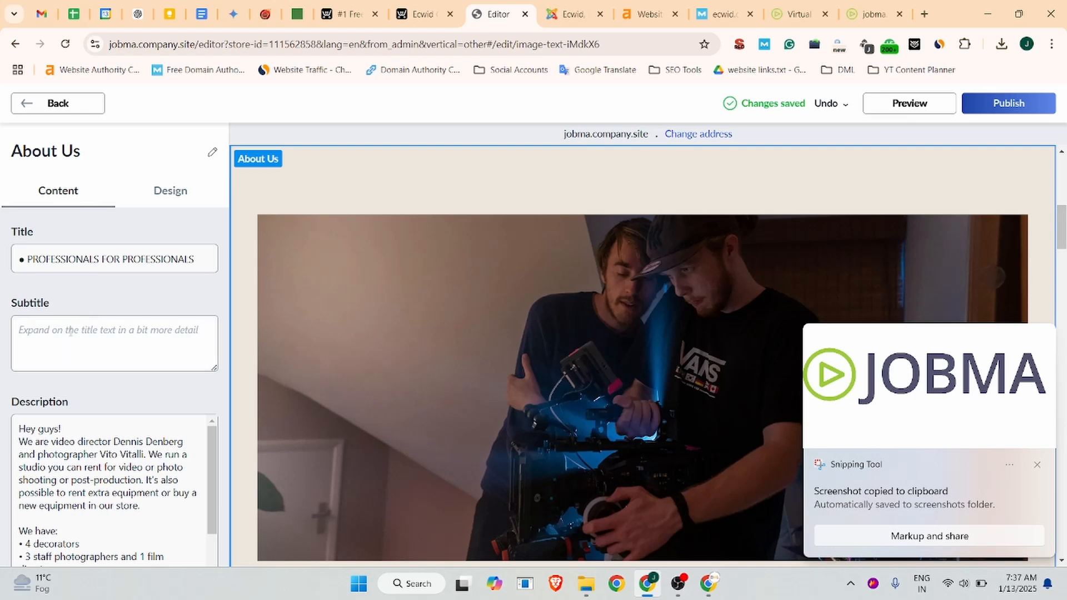
scroll(70, 332, "down", 5)
left_click(160, 482)
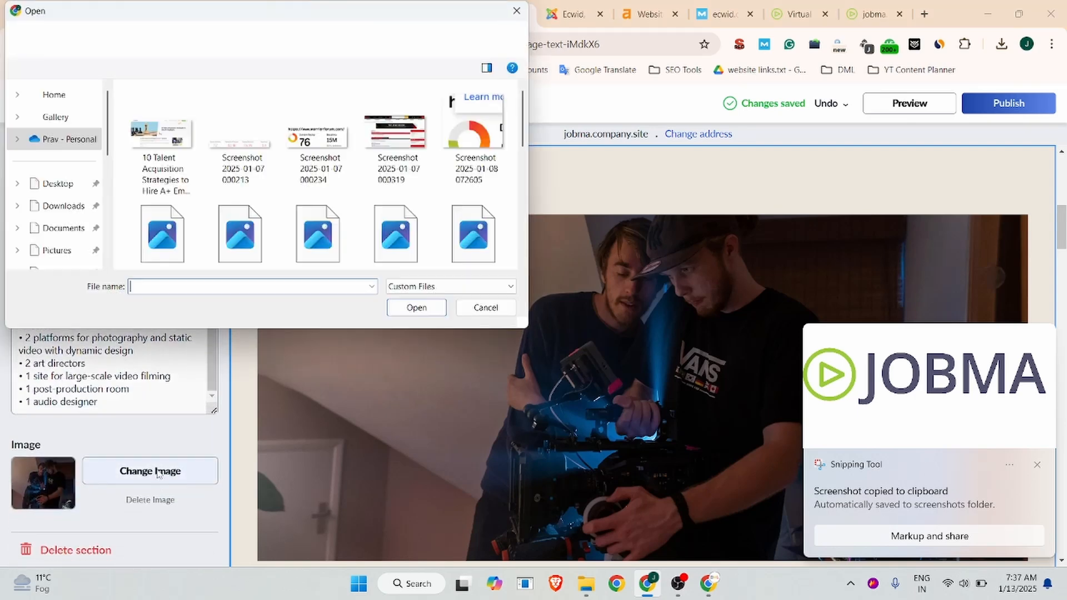
left_click(56, 223)
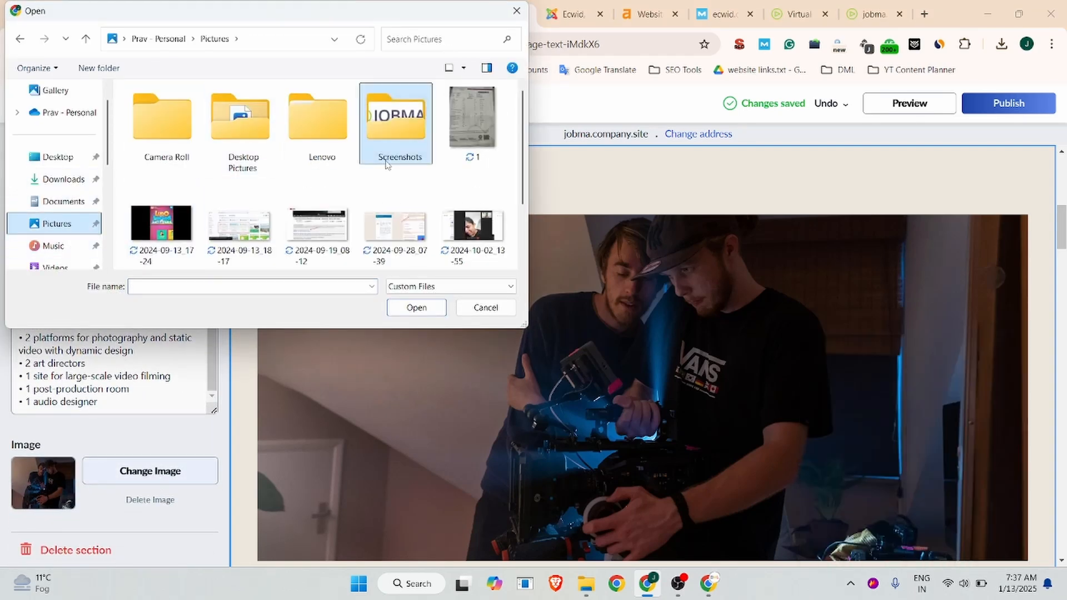
scroll(399, 128, "down", 2)
scroll(399, 127, "up", 2)
double_click(399, 127)
scroll(387, 170, "down", 5)
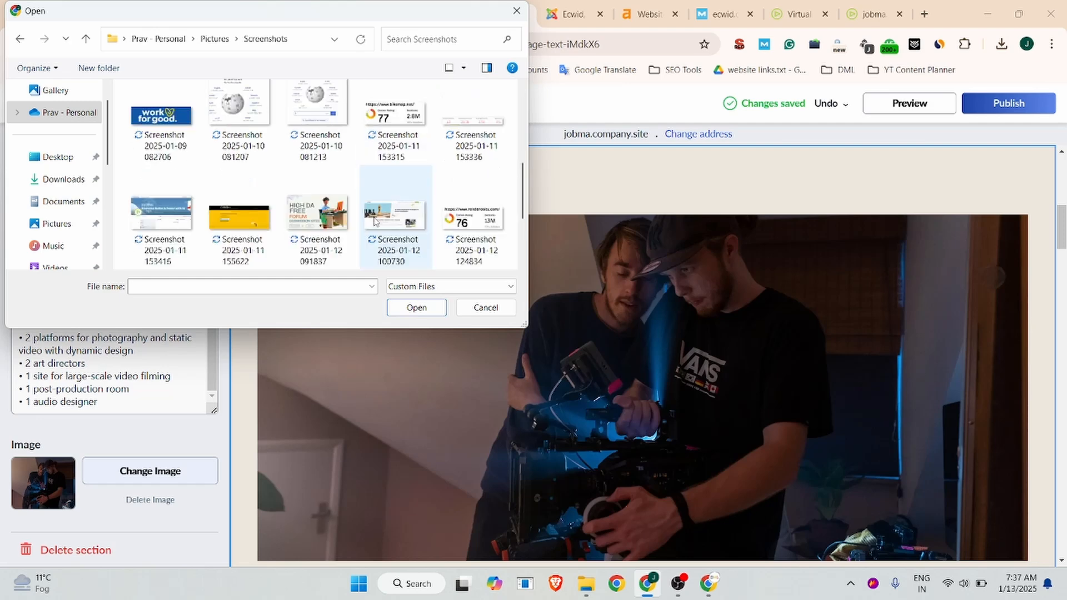
left_click(473, 222)
left_click(416, 307)
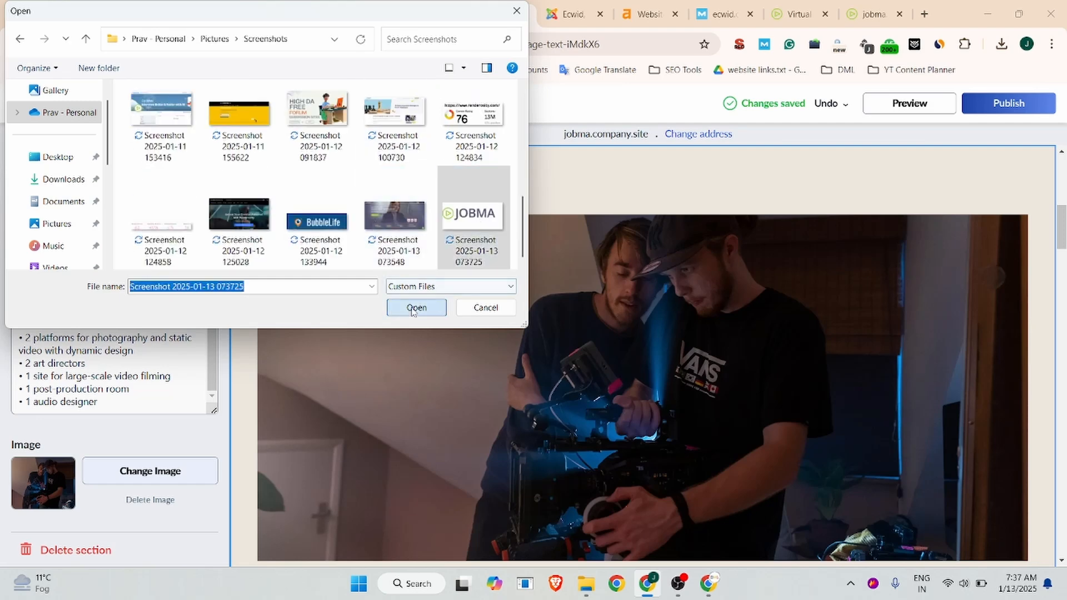
Copy the headline "Interview Better & Faster with AI" from the Jobma homepage.
scroll(76, 273, "up", 5)
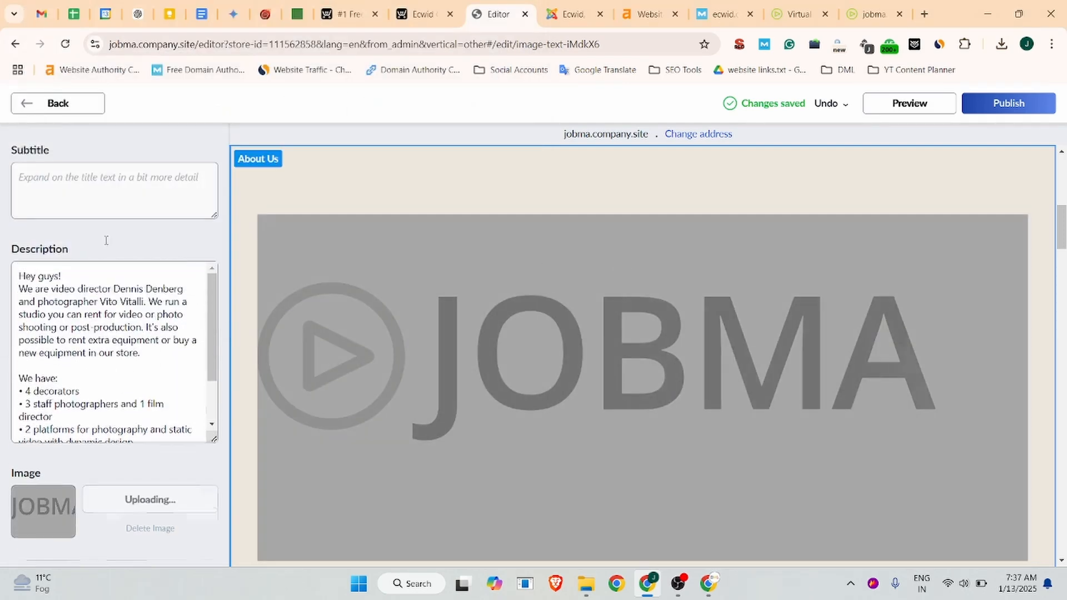
scroll(500, 276, "up", 4)
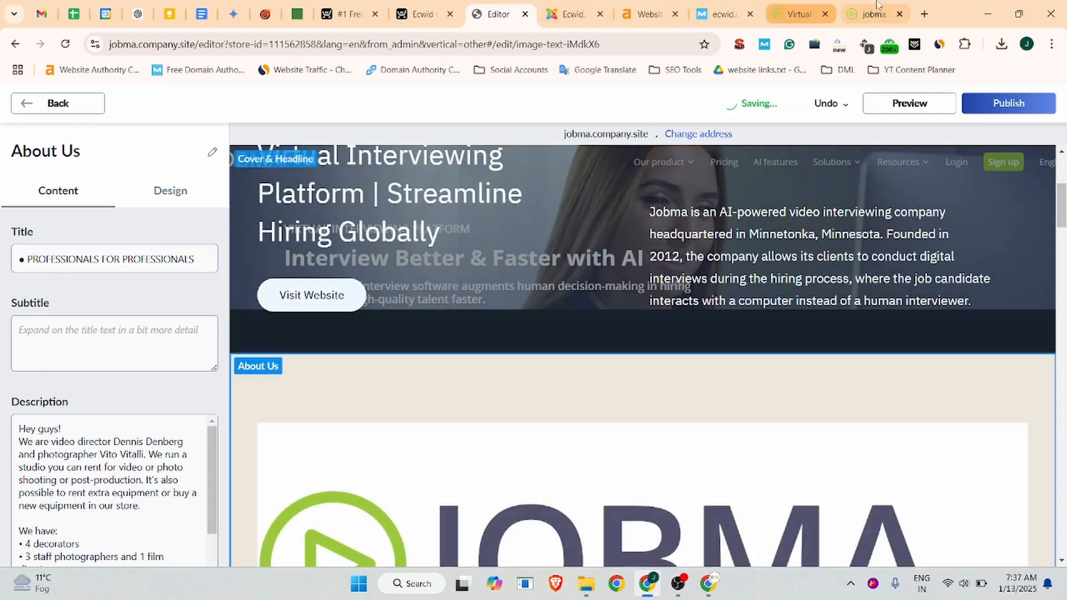
left_click(874, 12)
left_click(807, 11)
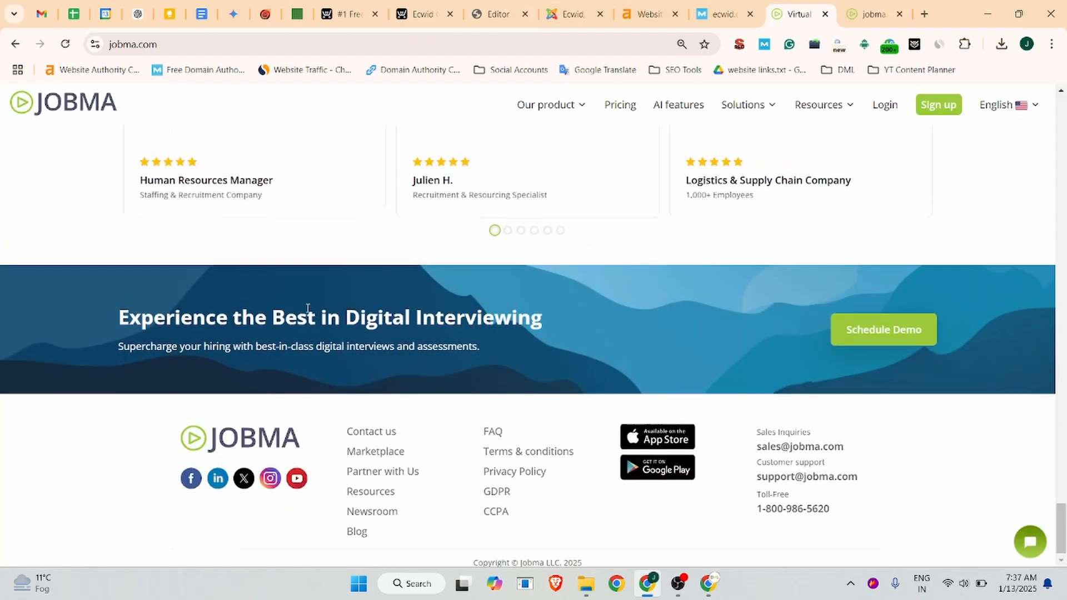
scroll(415, 293, "up", 10)
scroll(414, 293, "up", 10)
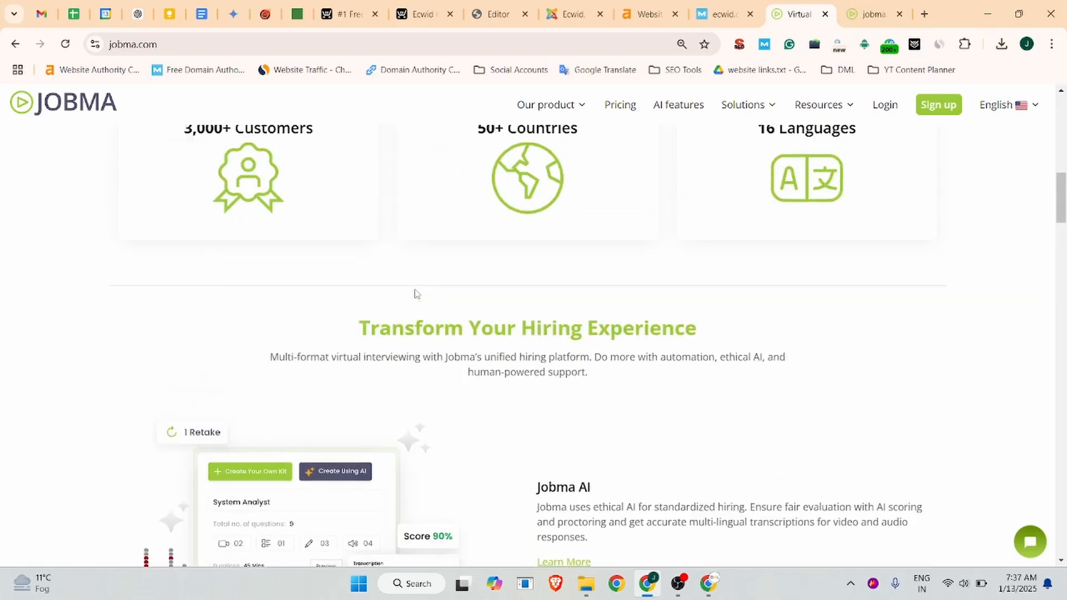
scroll(422, 304, "down", 2)
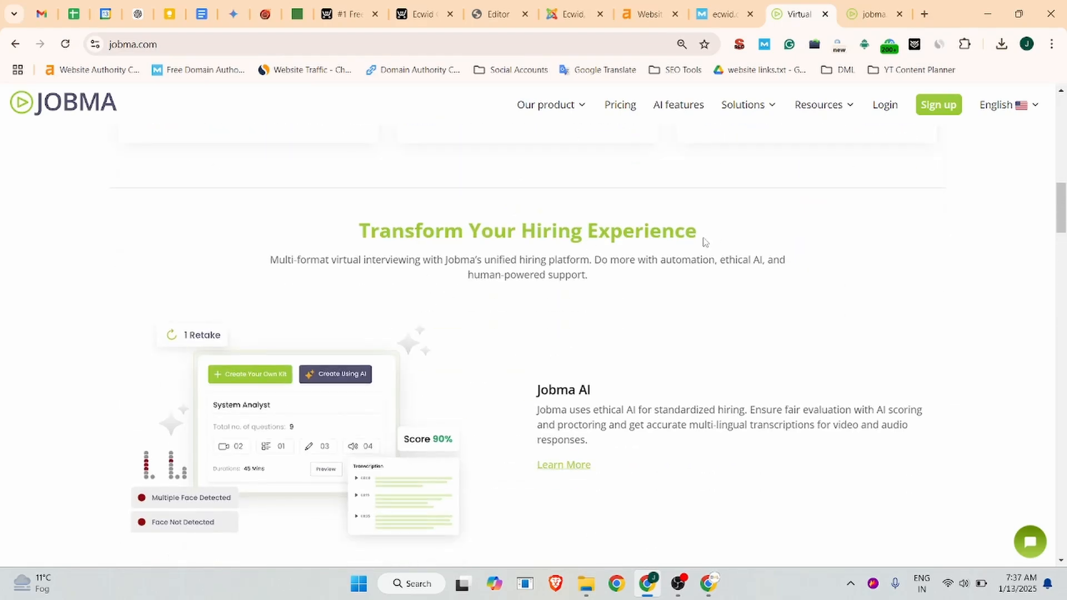
left_click_drag(703, 242, 571, 232)
left_click_drag(491, 232, 436, 233)
scroll(433, 250, "up", 8)
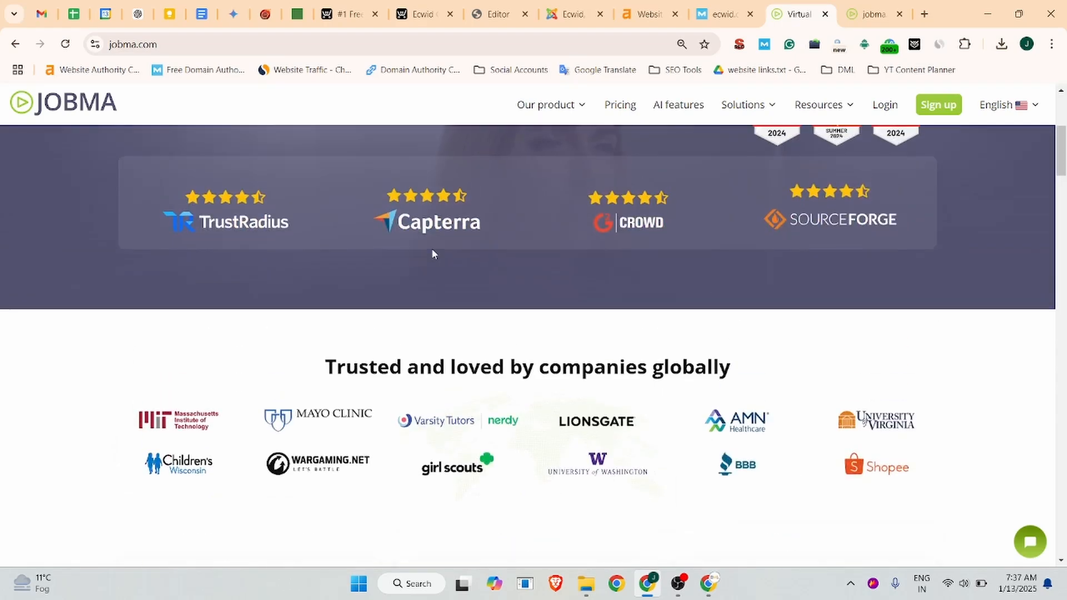
scroll(399, 285, "up", 6)
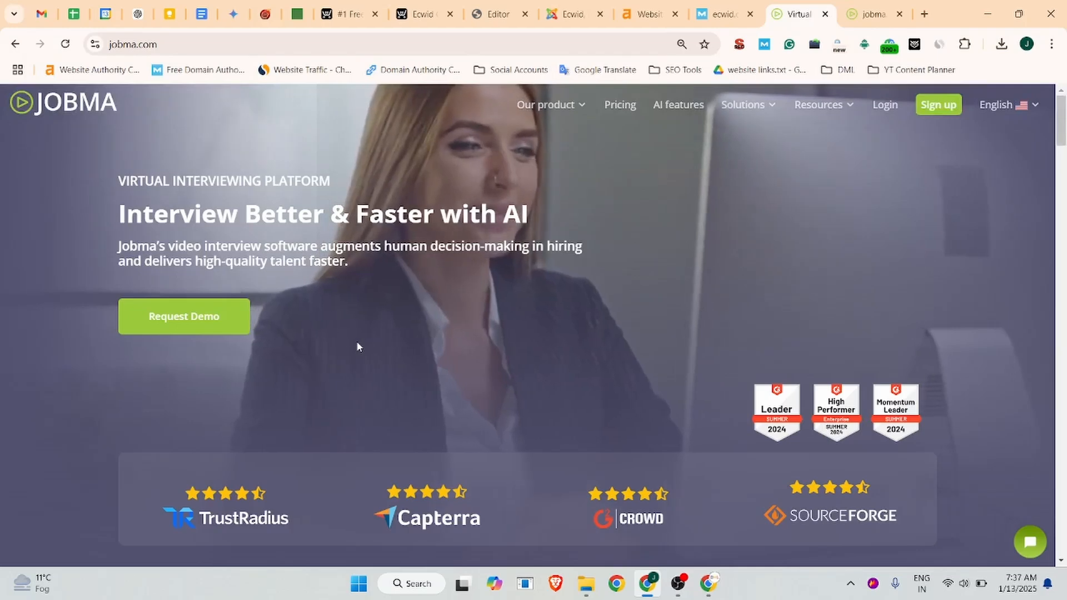
left_click_drag(83, 215, 535, 229)
key("ctrl+c")
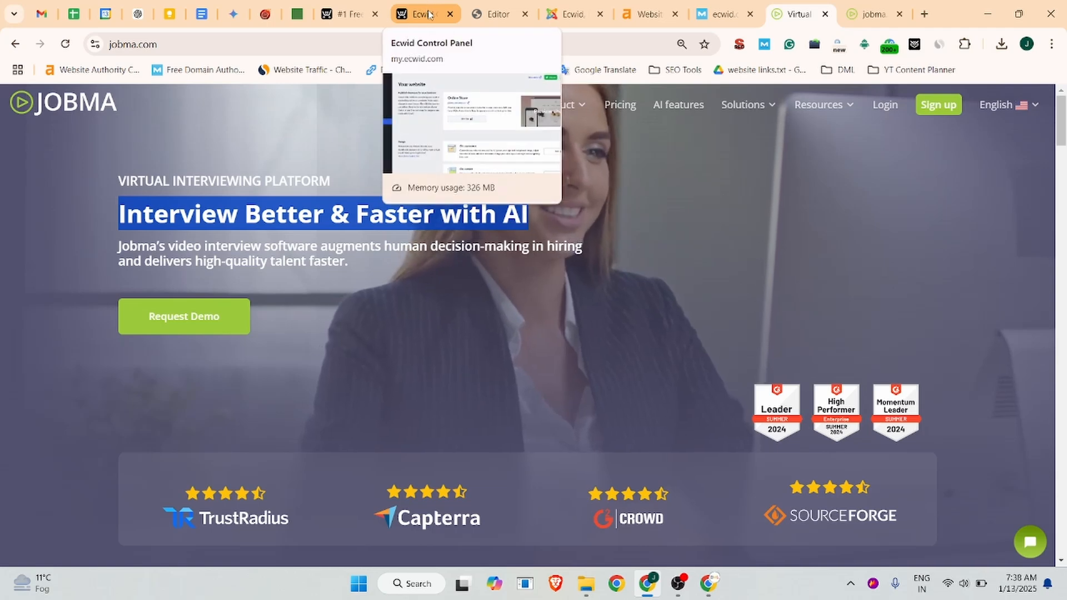
Set the About Us title to "Interview Better & Faster with AI Powered Jobma Video Interviewing Software".
left_click(495, 13)
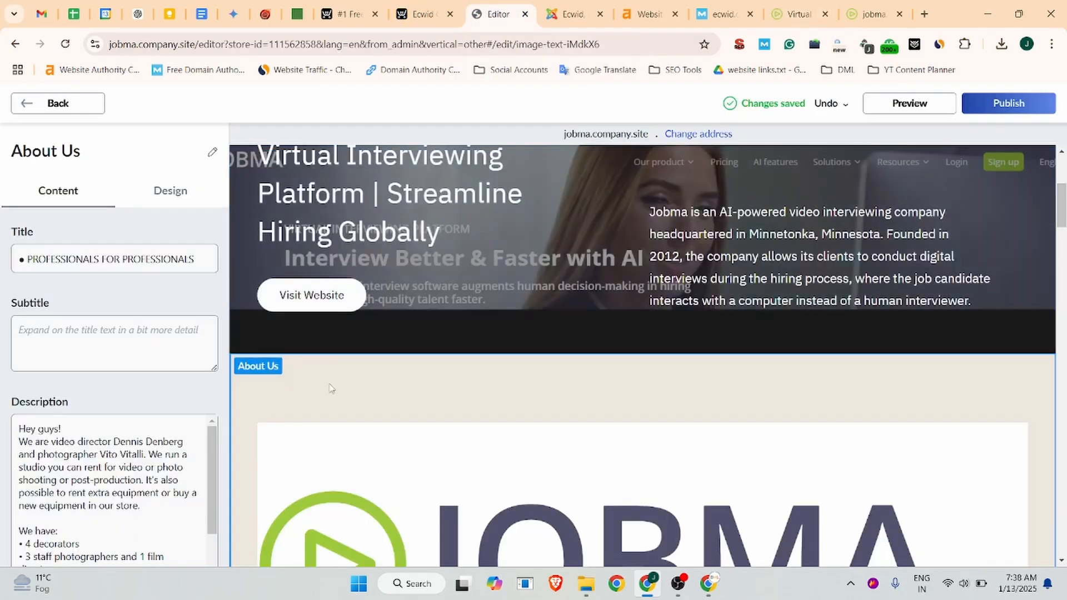
key("ctrl+a")
key("ctrl+v")
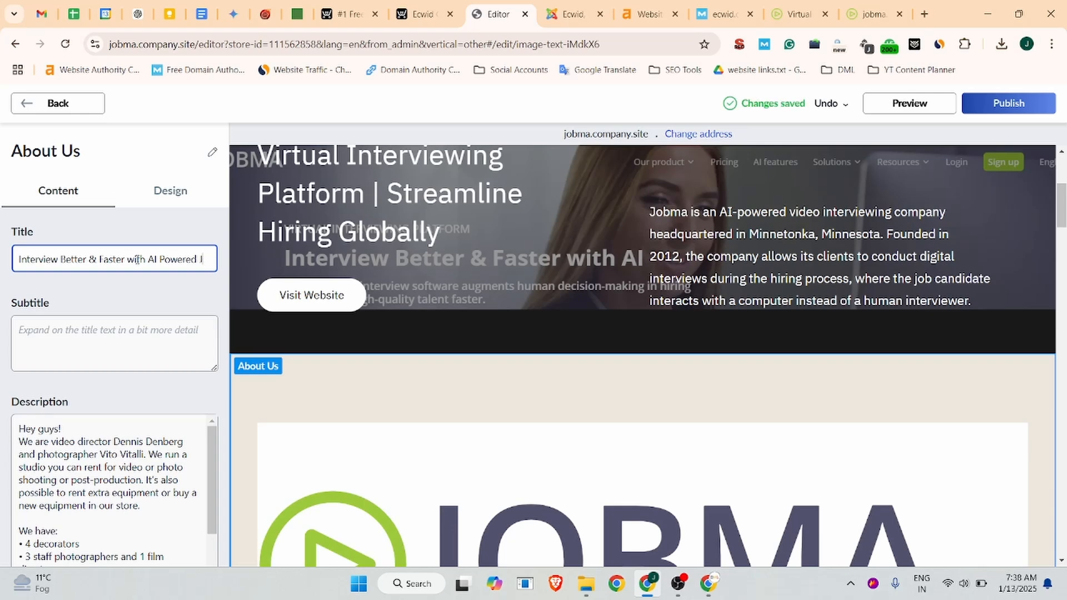
type("V")
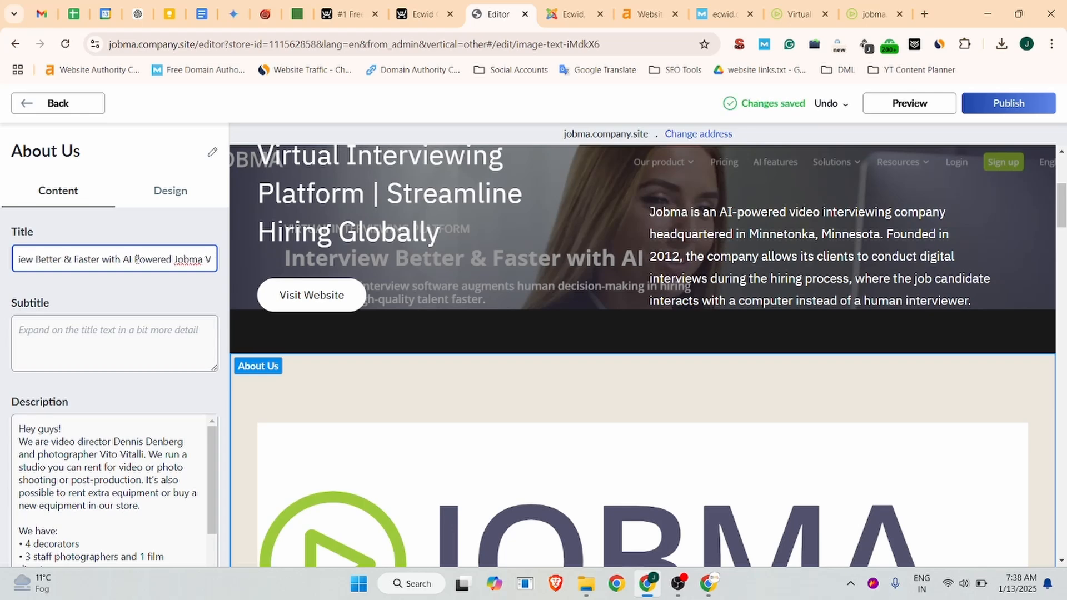
type("ideo Interviewing Software")
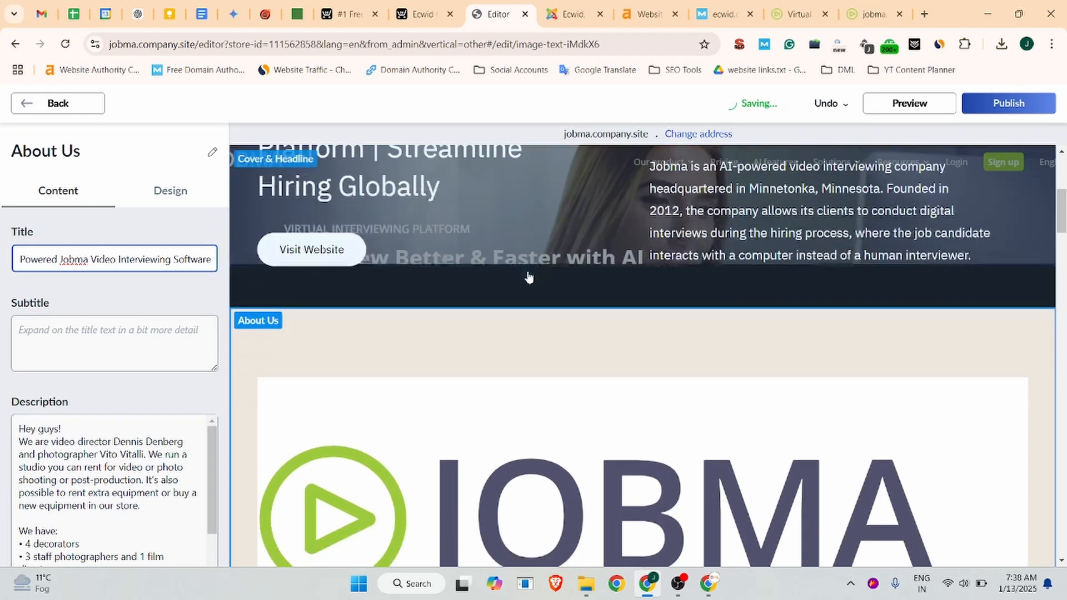
Replace the About Us description with the paragraph beginning "Jobma is a cutting-edge AI-powered video interviewing platform", copied from the Business Listing document in Google Docs.
scroll(529, 277, "down", 8)
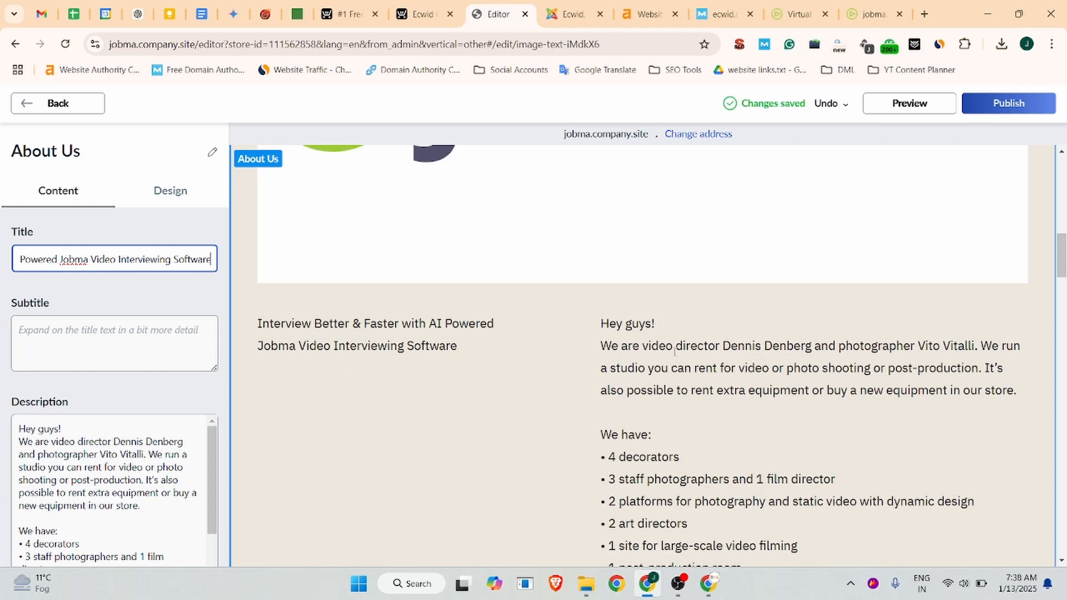
scroll(674, 350, "down", 3)
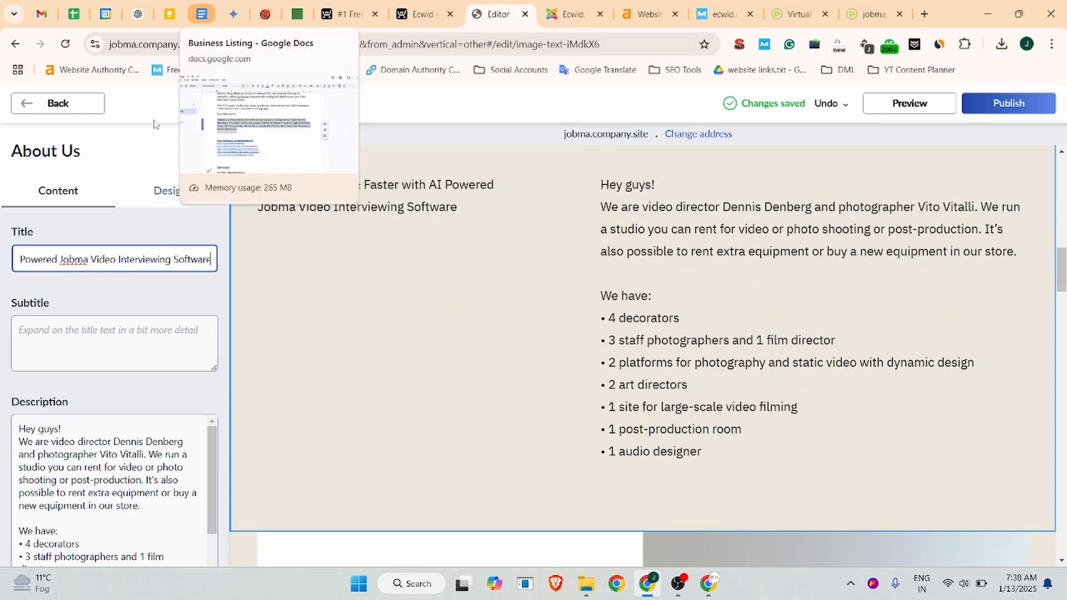
left_click(200, 13)
scroll(420, 340, "up", 6)
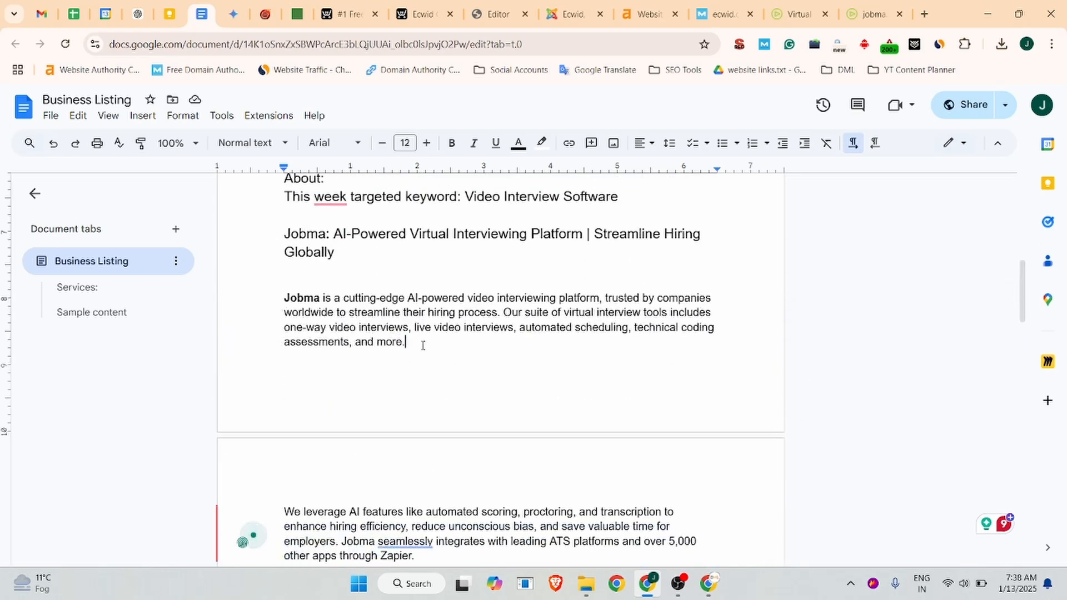
left_click_drag(423, 350, 274, 298)
key("ctrl+c")
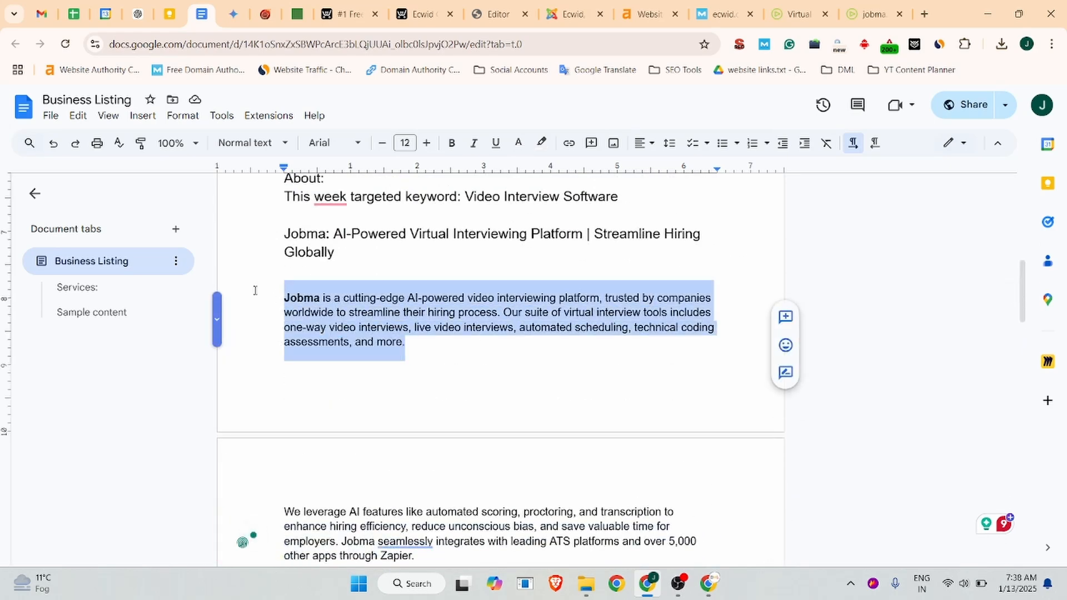
left_click(498, 13)
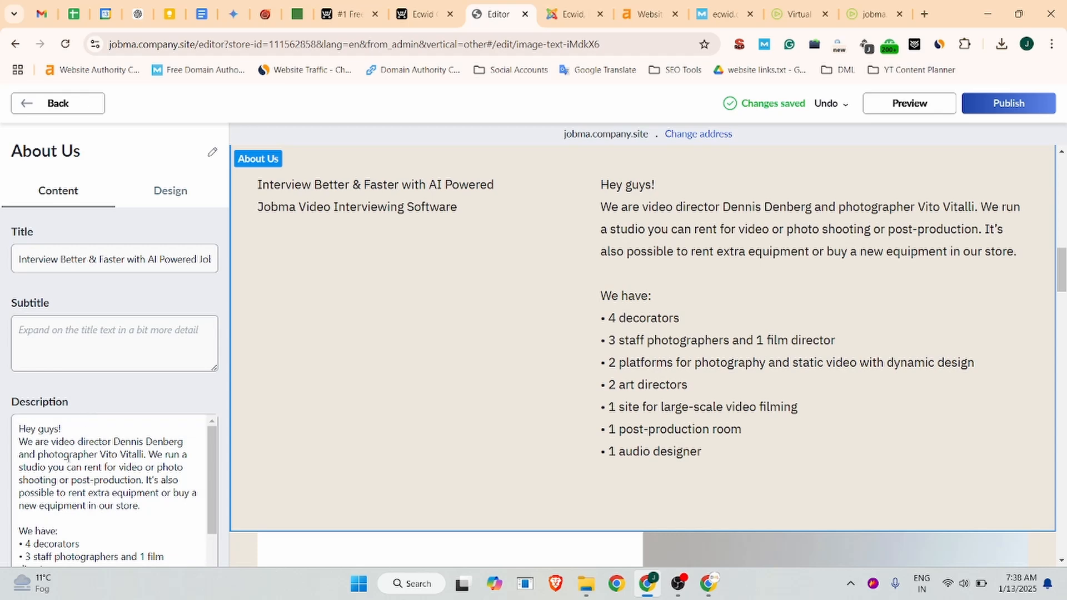
triple_click(68, 457)
key("ctrl+a")
key("ctrl+v")
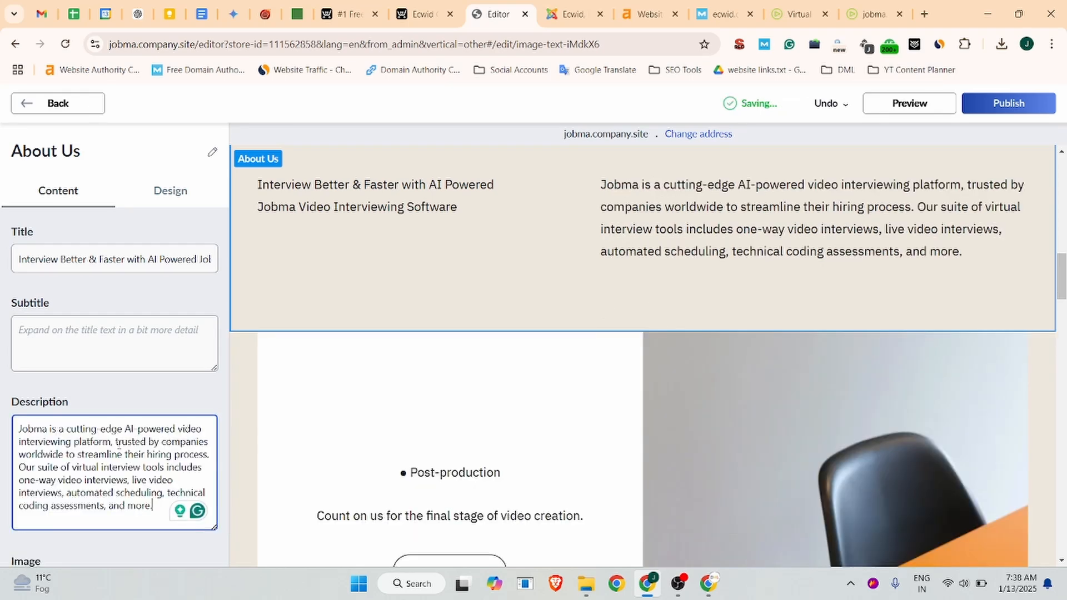
Add the paragraph beginning "We leverage AI features" from the Business Listing document to the About Us description, separated by a blank line.
key("Return")
key("Return")
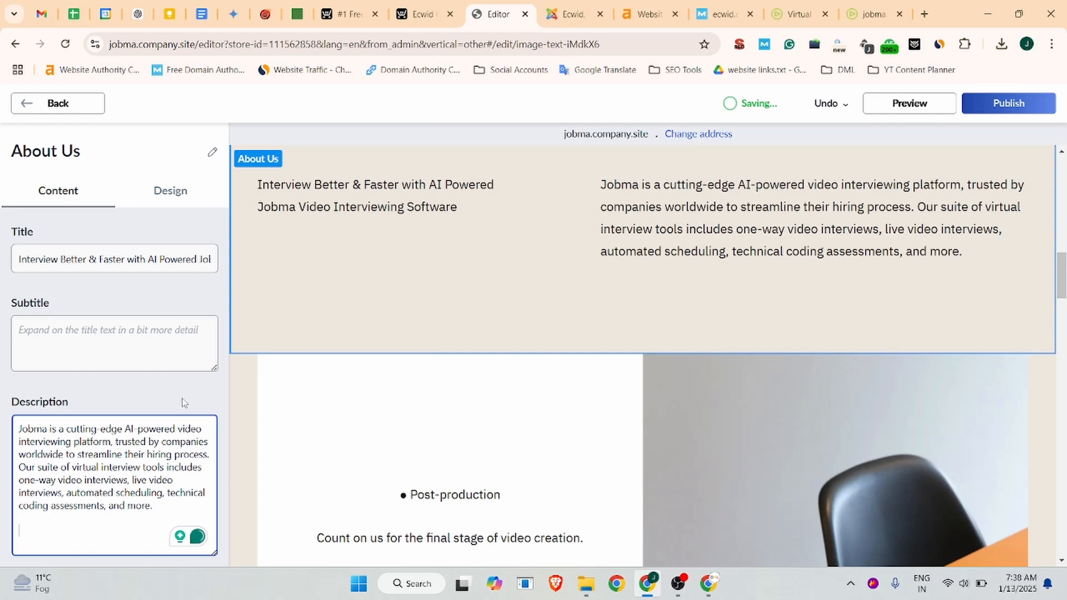
left_click(201, 14)
scroll(410, 479, "down", 3)
triple_click(399, 421)
key("ctrl+c")
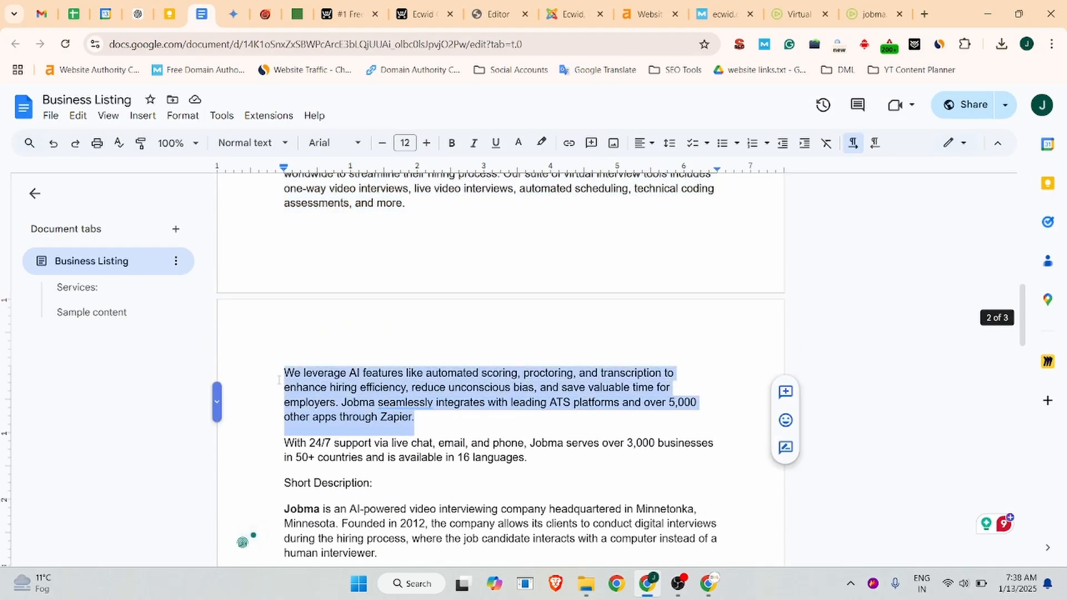
left_click(468, 10)
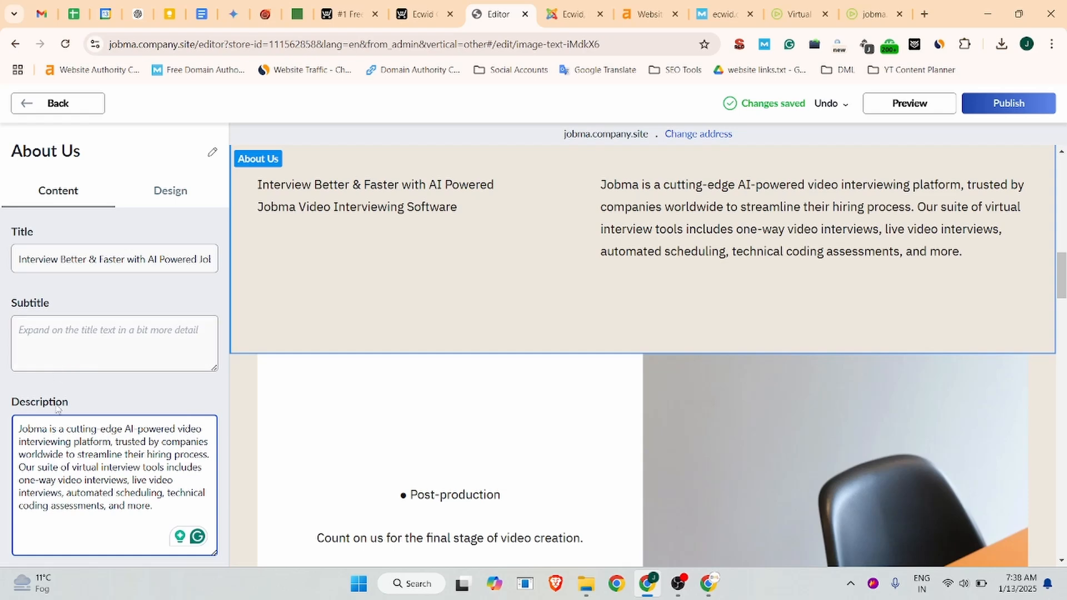
key("ctrl+v")
Append the paragraph beginning "With 24/7 support via live chat" from the Business Listing document to the About Us description, after a blank line.
left_click(201, 14)
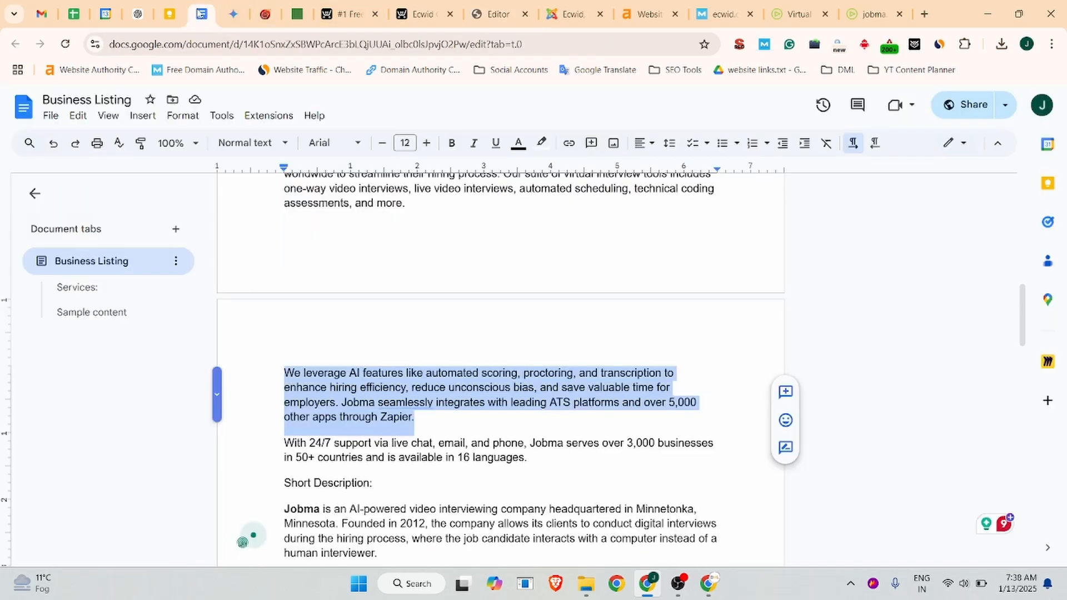
scroll(490, 332, "down", 3)
left_click_drag(534, 322, 285, 305)
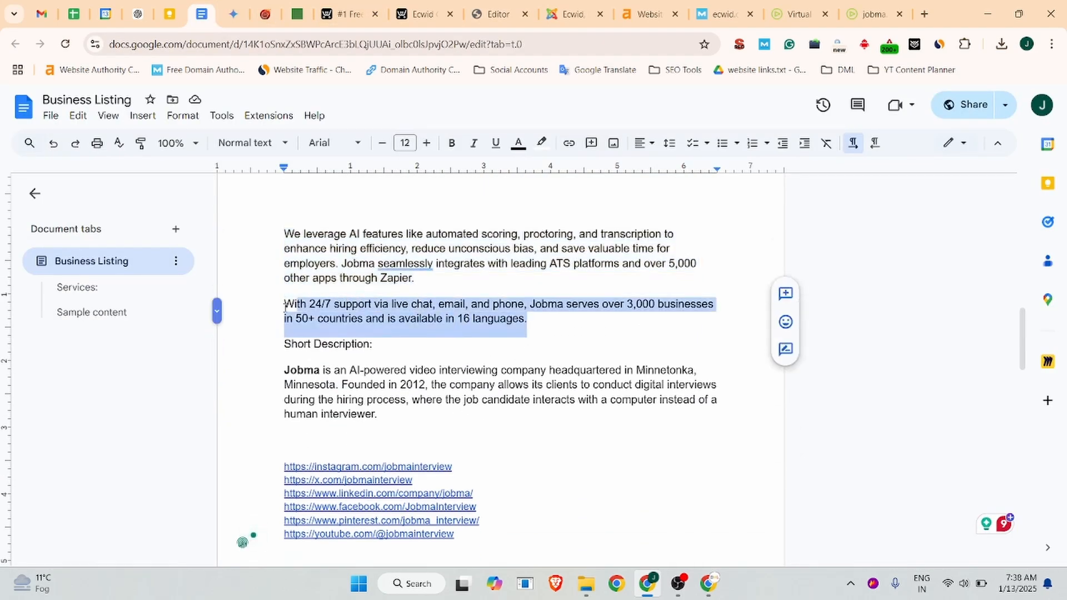
key("ctrl+c")
left_click(495, 14)
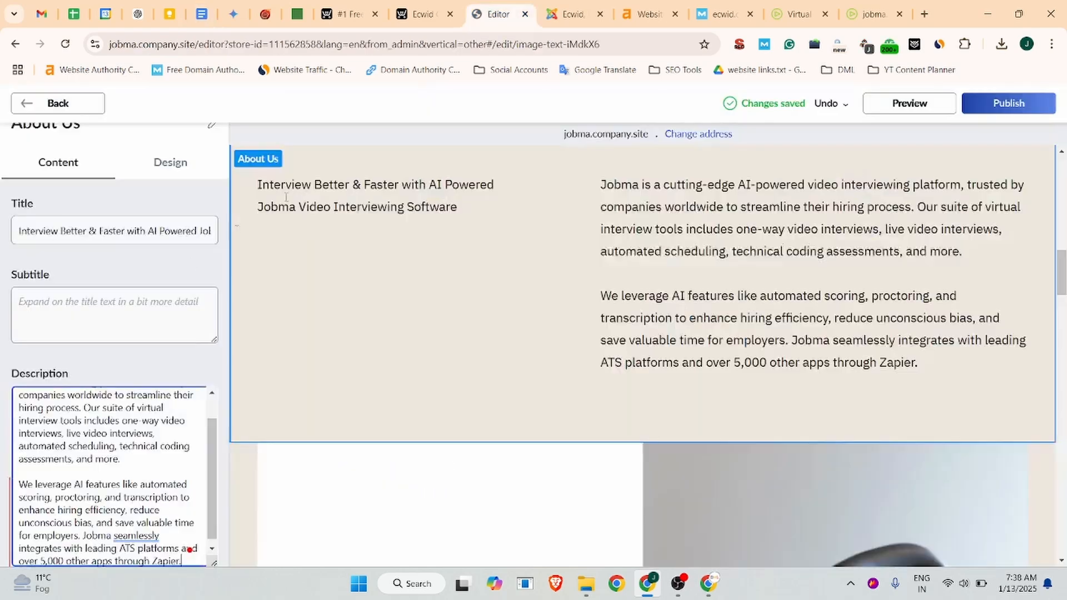
scroll(139, 328, "down", 3)
key("Return")
key("Return")
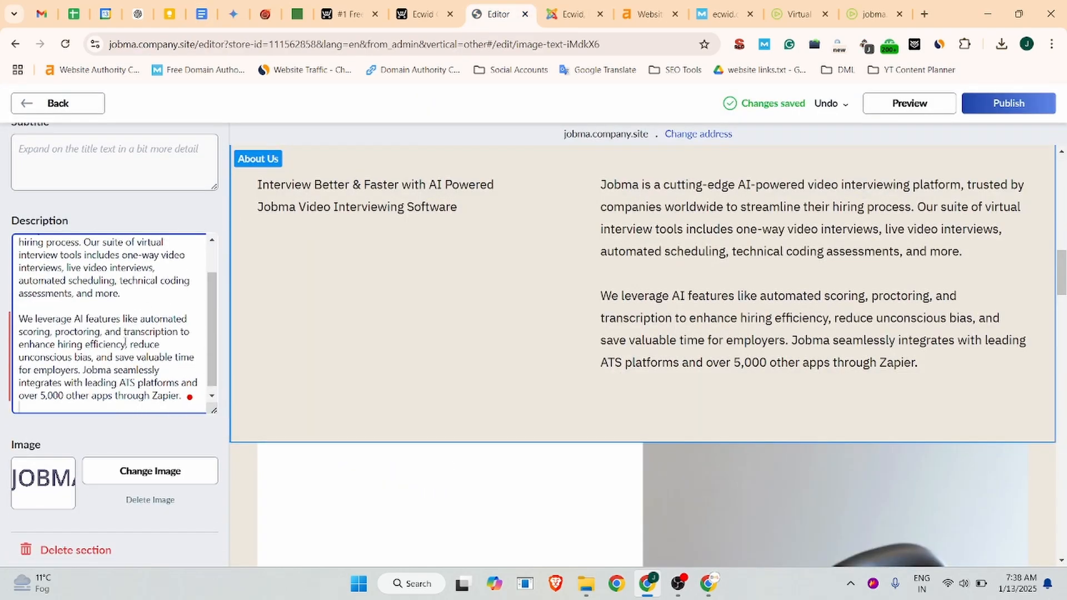
key("ctrl+v")
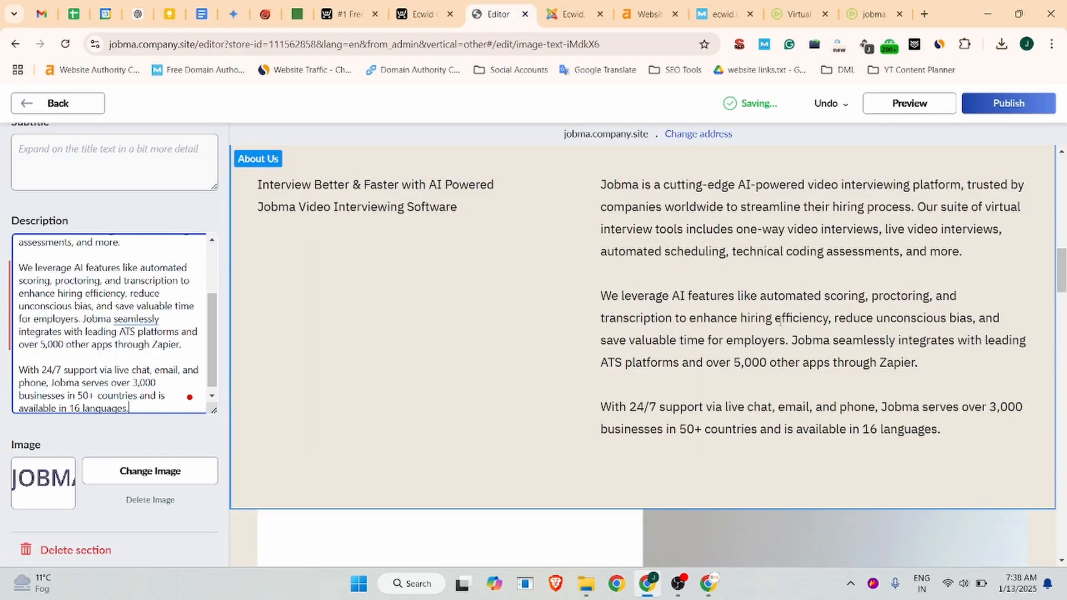
Delete the Product Collection section titled "Courses" from the homepage.
scroll(520, 337, "down", 5)
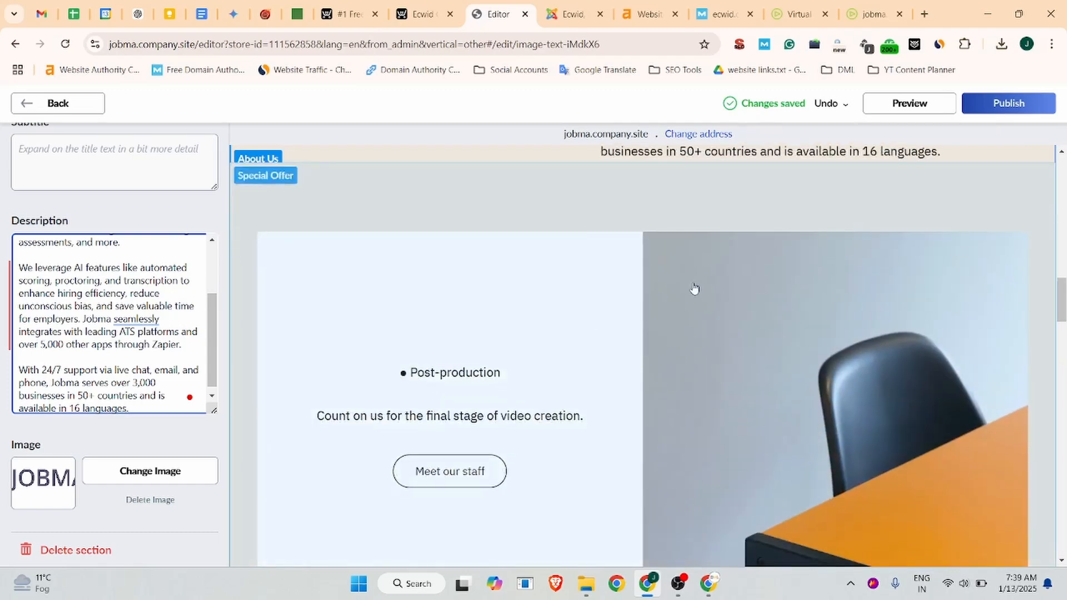
scroll(694, 287, "down", 10)
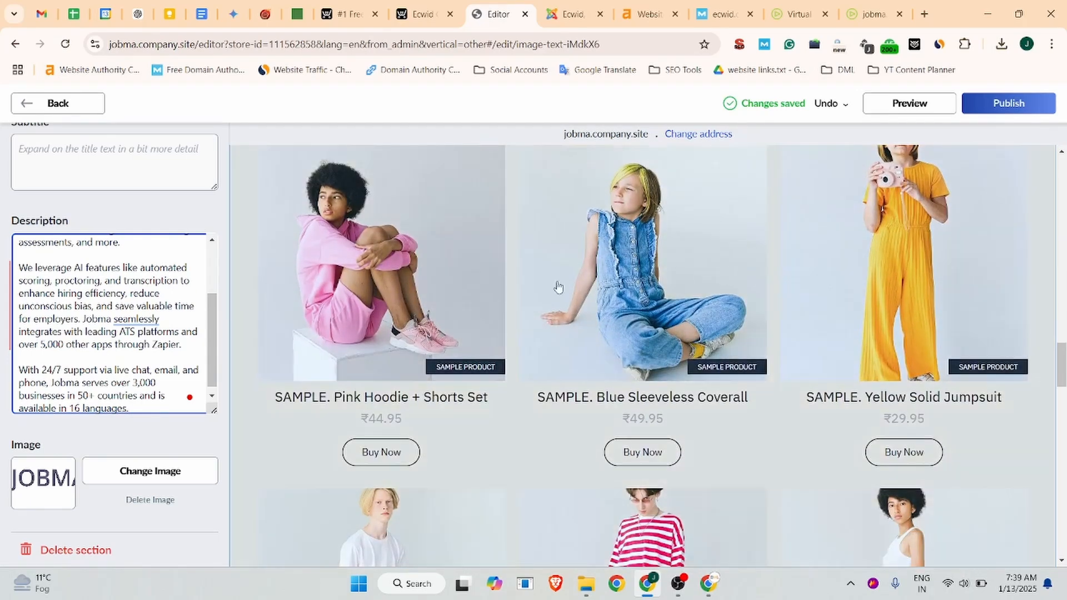
scroll(557, 287, "up", 4)
left_click(252, 326)
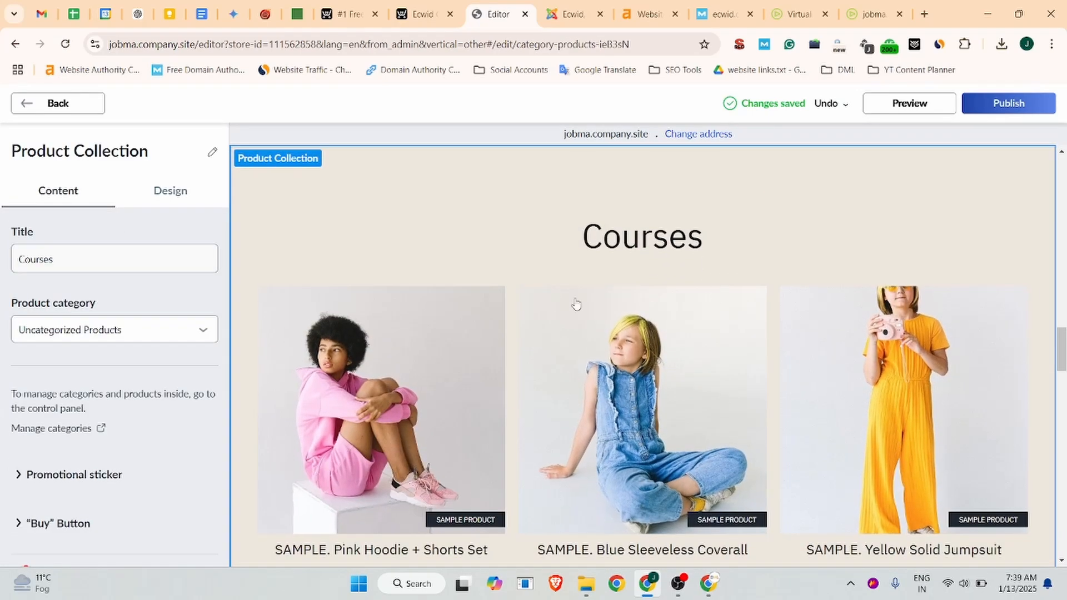
scroll(109, 363, "down", 1)
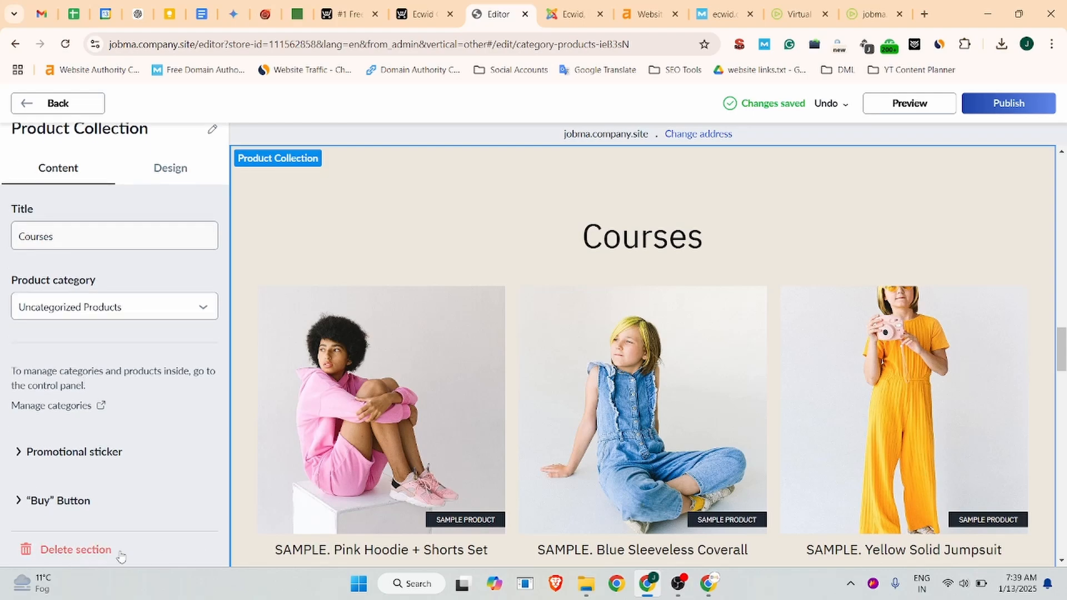
left_click(76, 550)
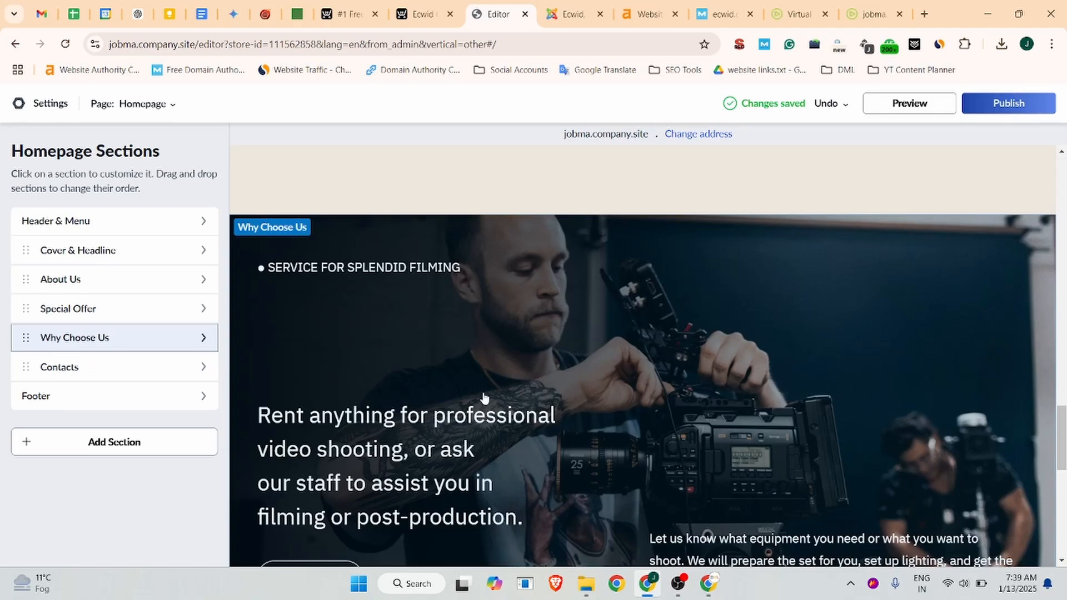
Look over the Why Choose Us and Contacts sections, and open the Special Offer section's content for editing.
scroll(483, 396, "down", 3)
scroll(995, 372, "up", 3)
scroll(328, 365, "up", 1)
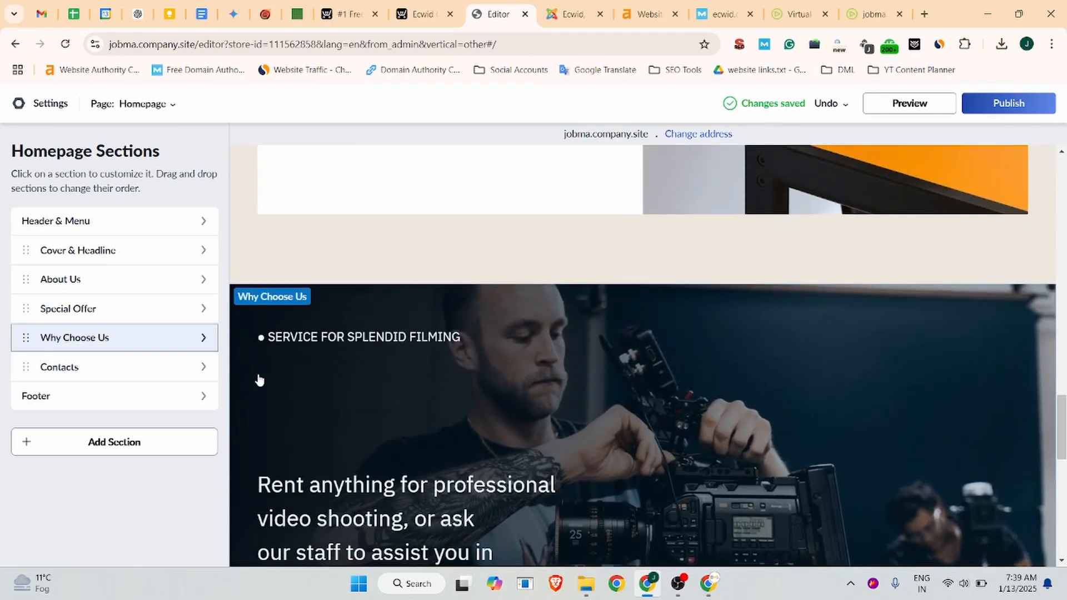
left_click(258, 380)
scroll(616, 361, "down", 6)
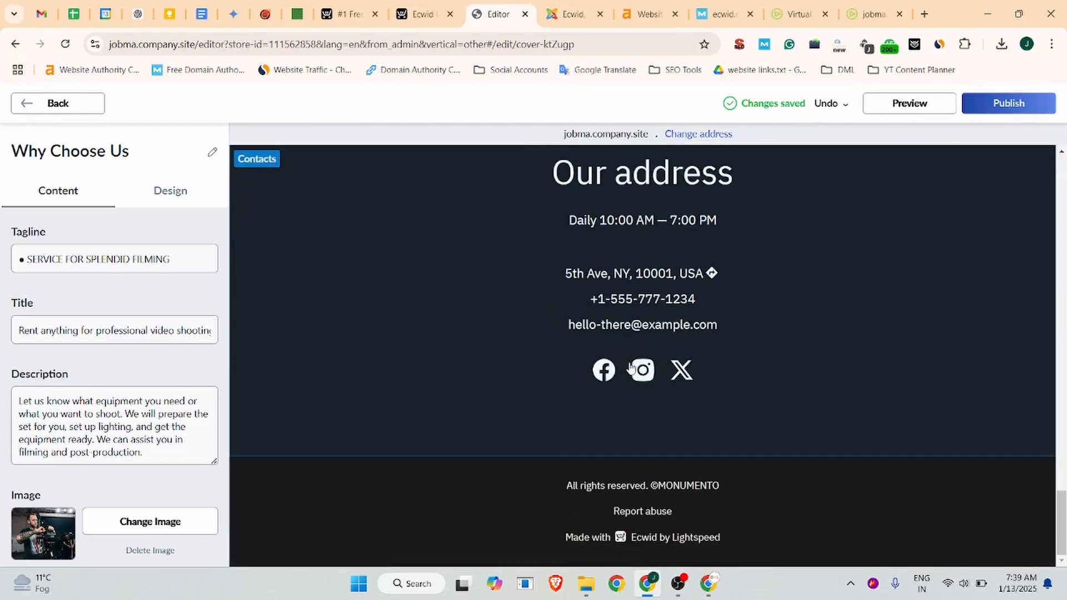
scroll(631, 368, "up", 15)
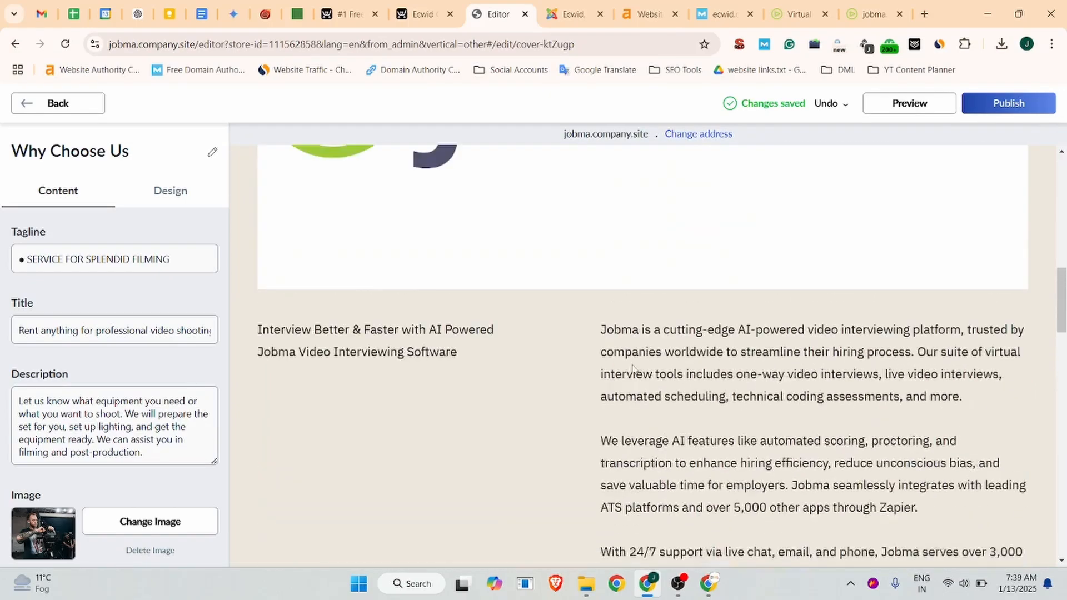
scroll(632, 368, "down", 8)
left_click(506, 332)
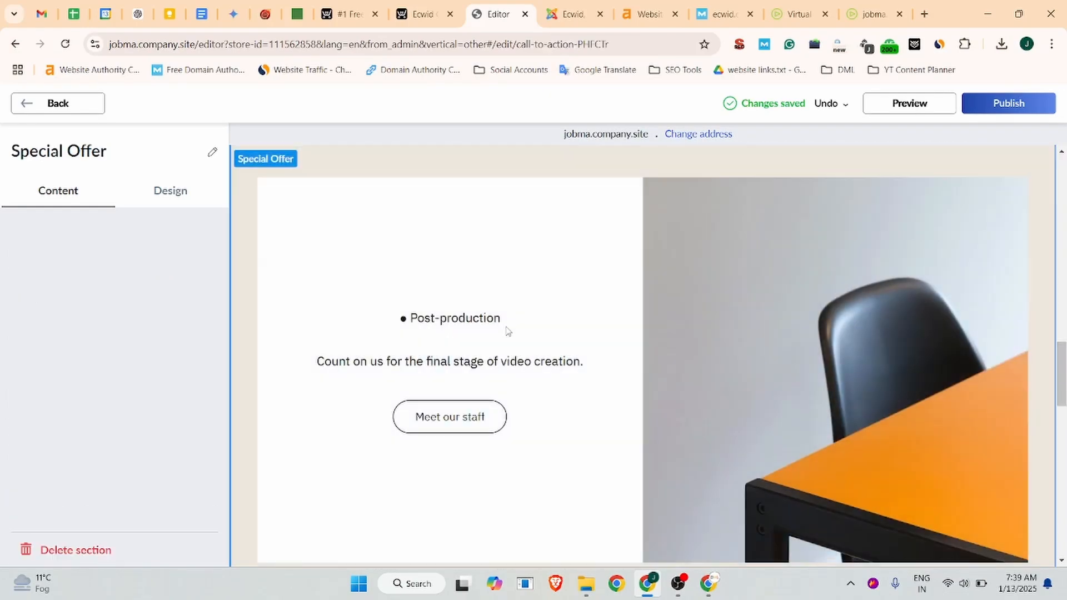
scroll(505, 332, "down", 4)
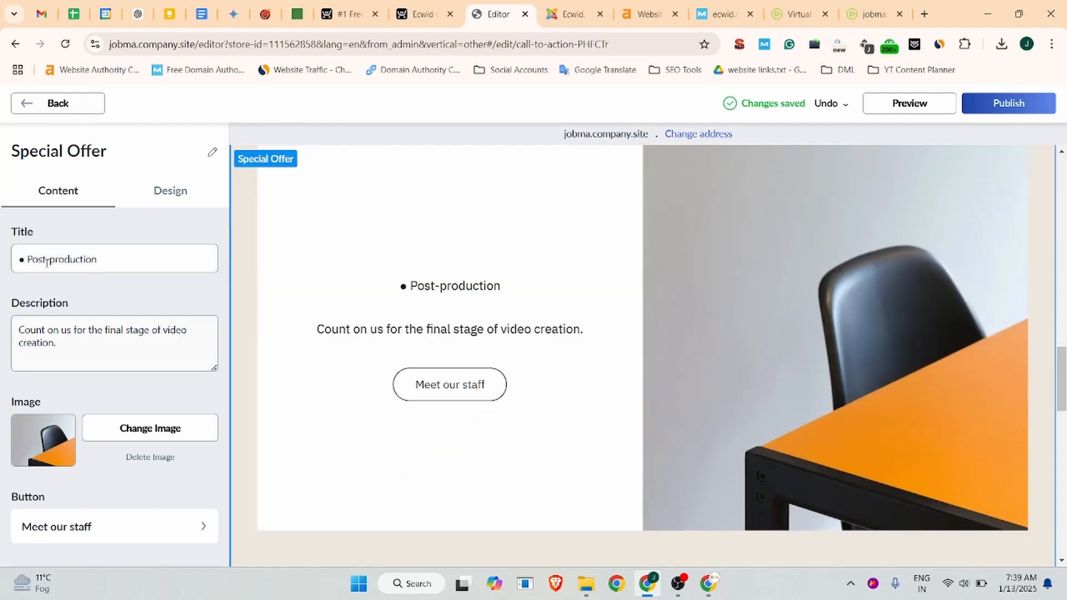
scroll(46, 261, "down", 1)
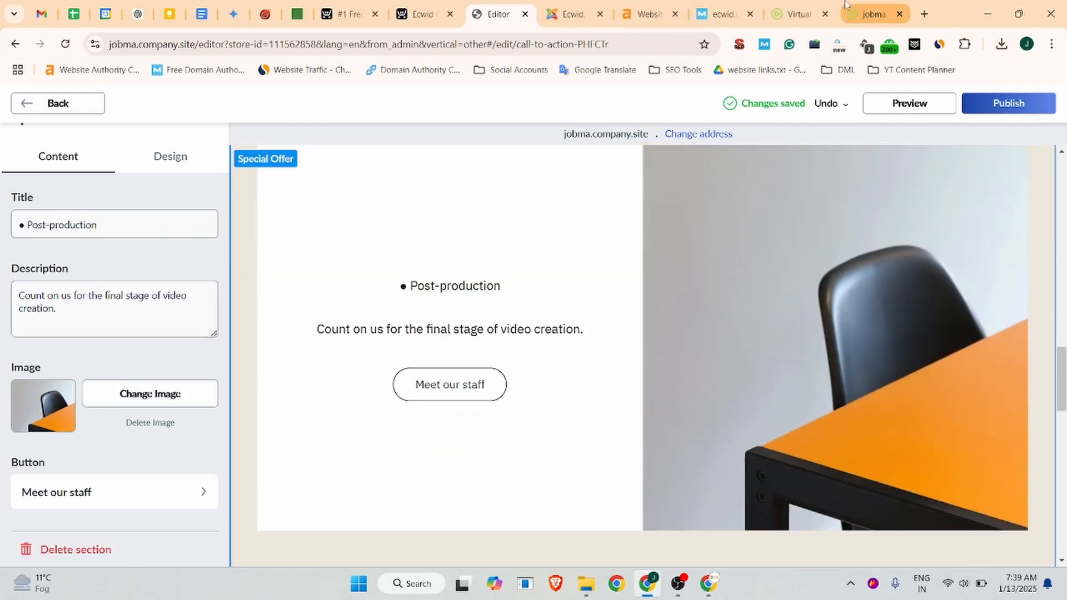
Copy the heading "One-Way Video Interviewing" from the one-way video interviews page of the Jobma website.
left_click(869, 14)
left_click(796, 14)
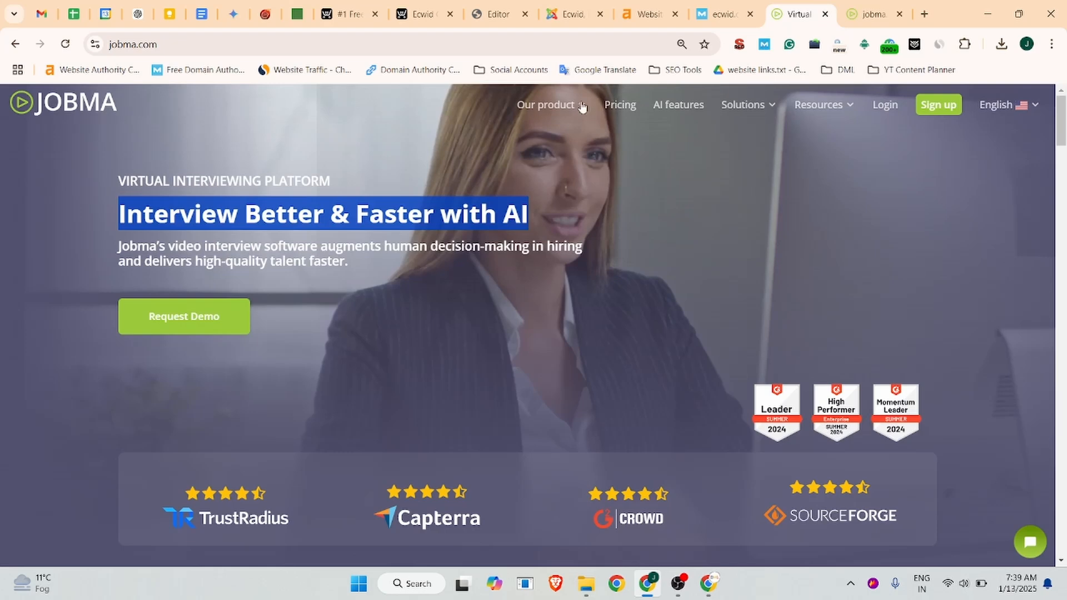
mouse_move(582, 107)
left_click(573, 153)
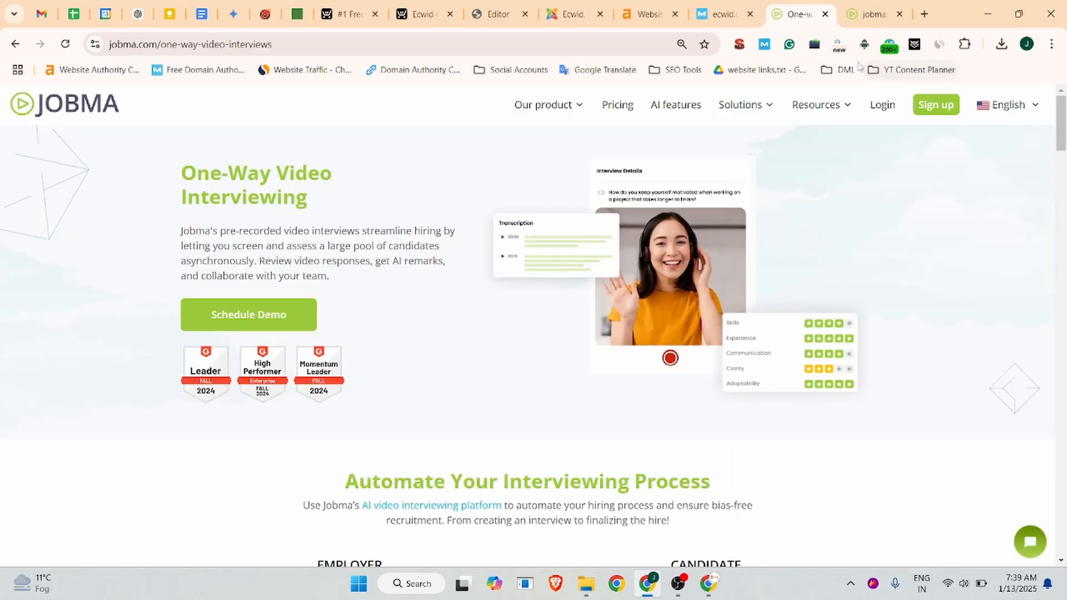
left_click_drag(340, 209, 168, 181)
key("ctrl+c")
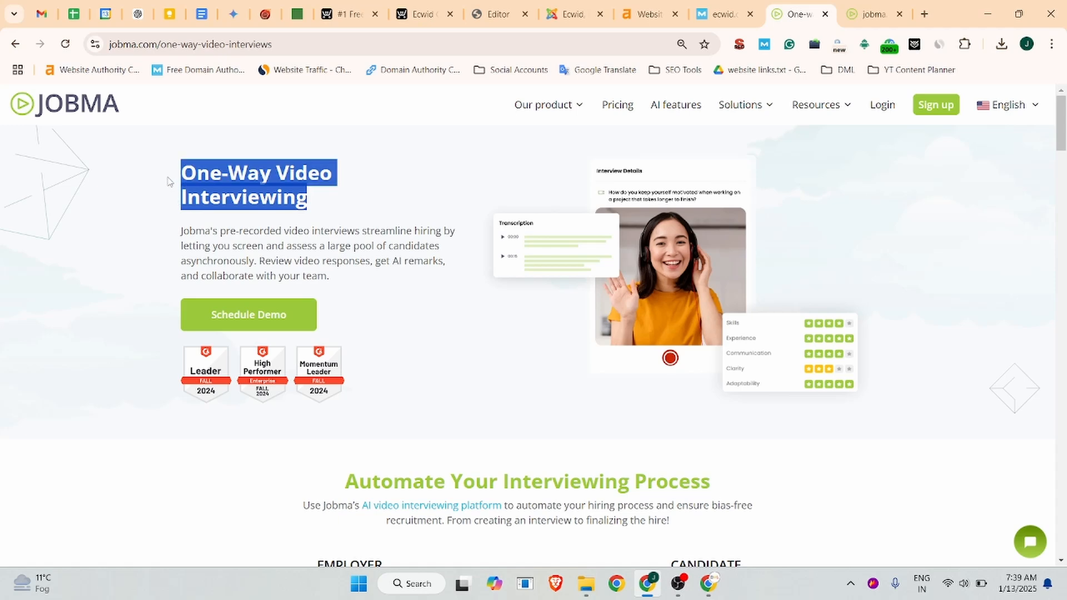
Set the Special Offer title to "One-Way Video Interviewing & Pre-Recorded Video Interview Software" in the site editor.
left_click(496, 14)
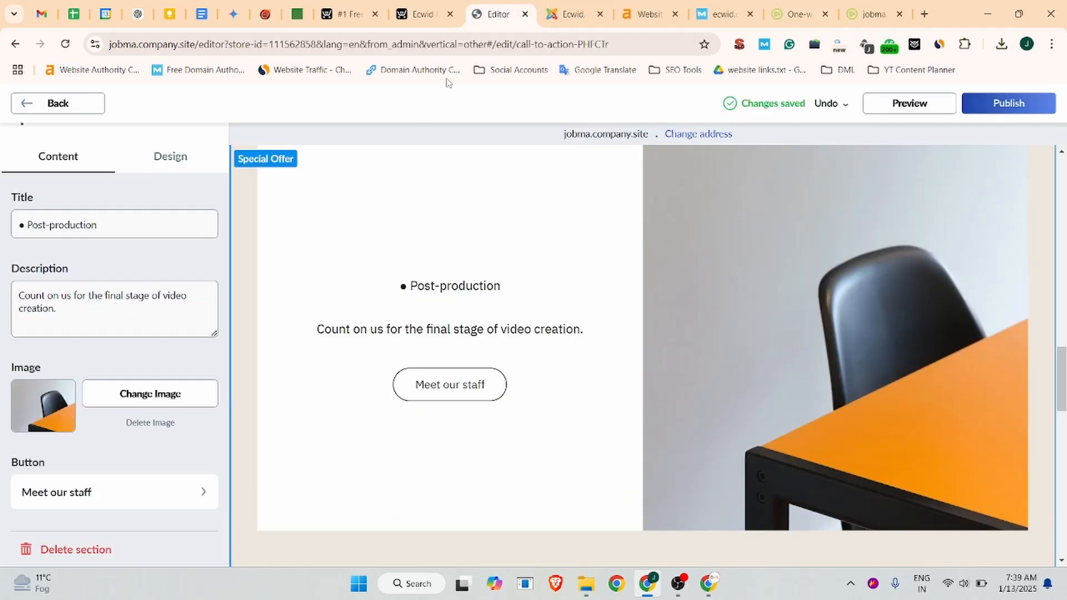
left_click(111, 228)
key("ctrl+a")
key("ctrl+v")
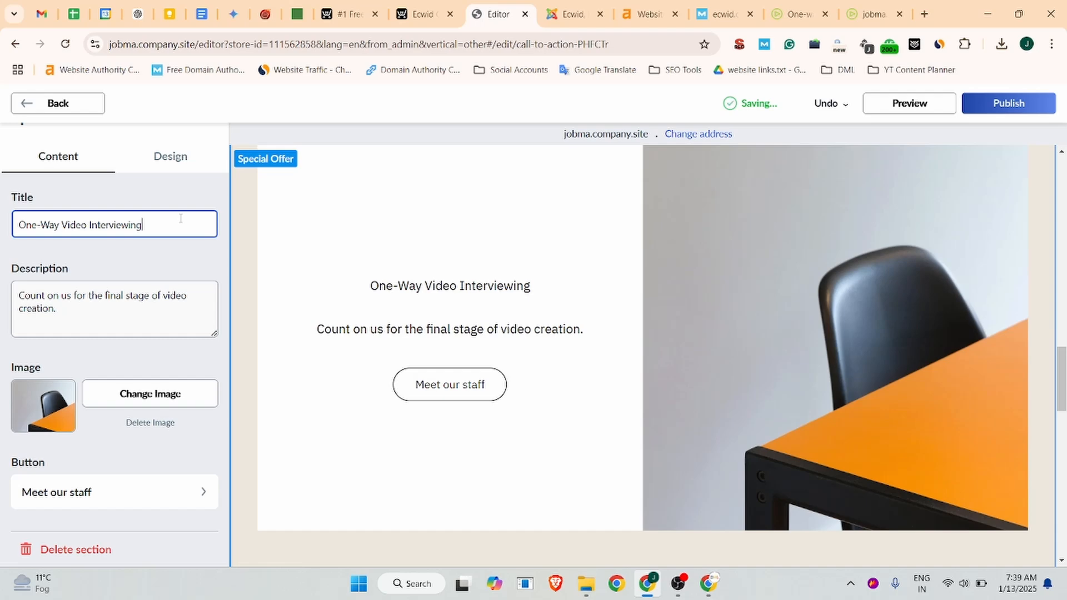
type("&")
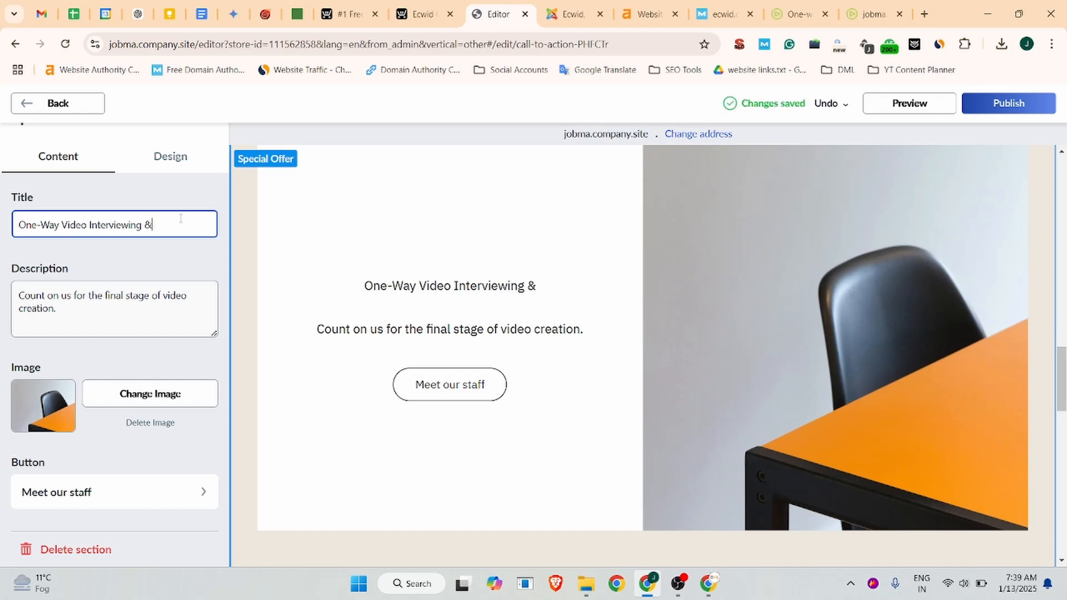
type(" Pr")
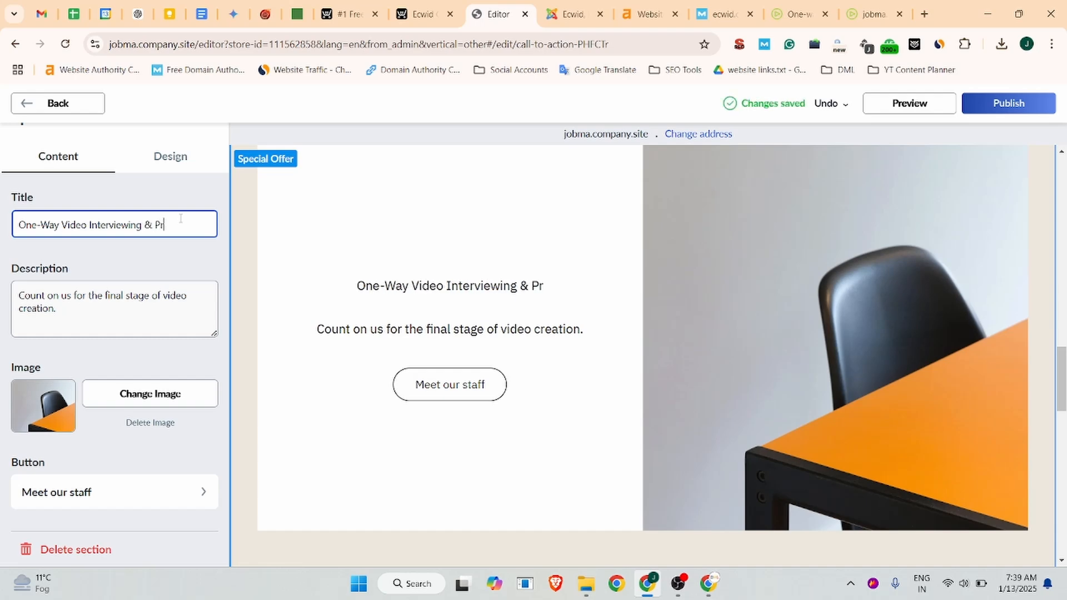
type("e-Recor")
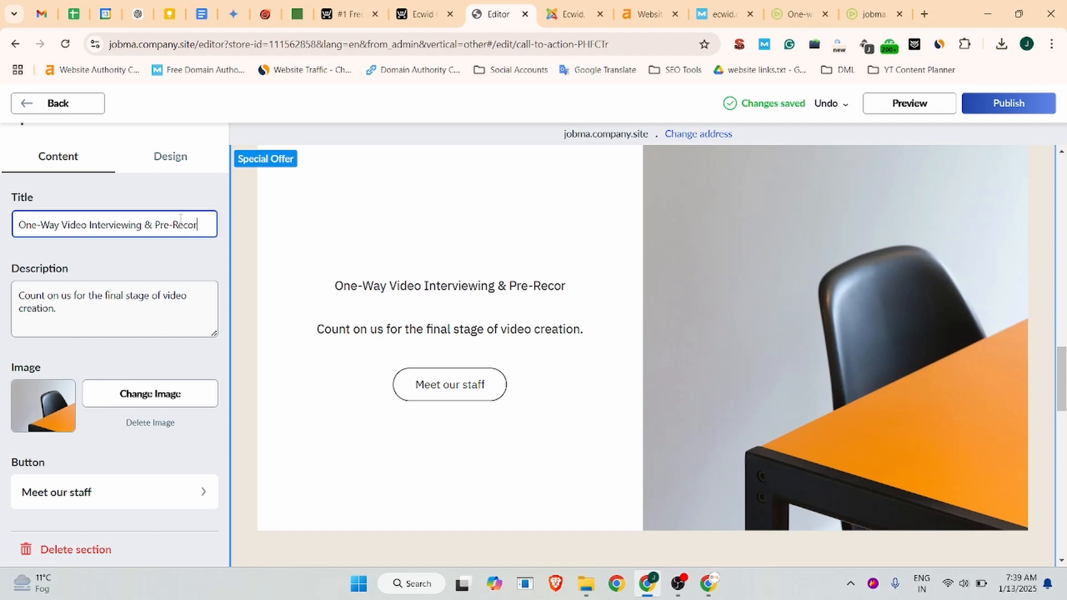
type("ded Vid")
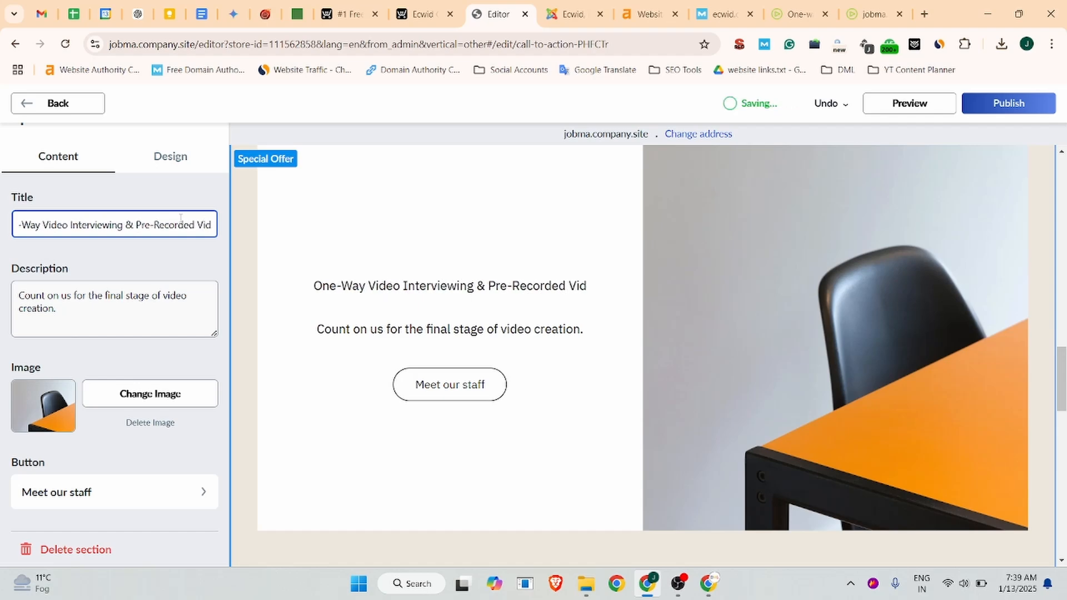
type("eo Intervie")
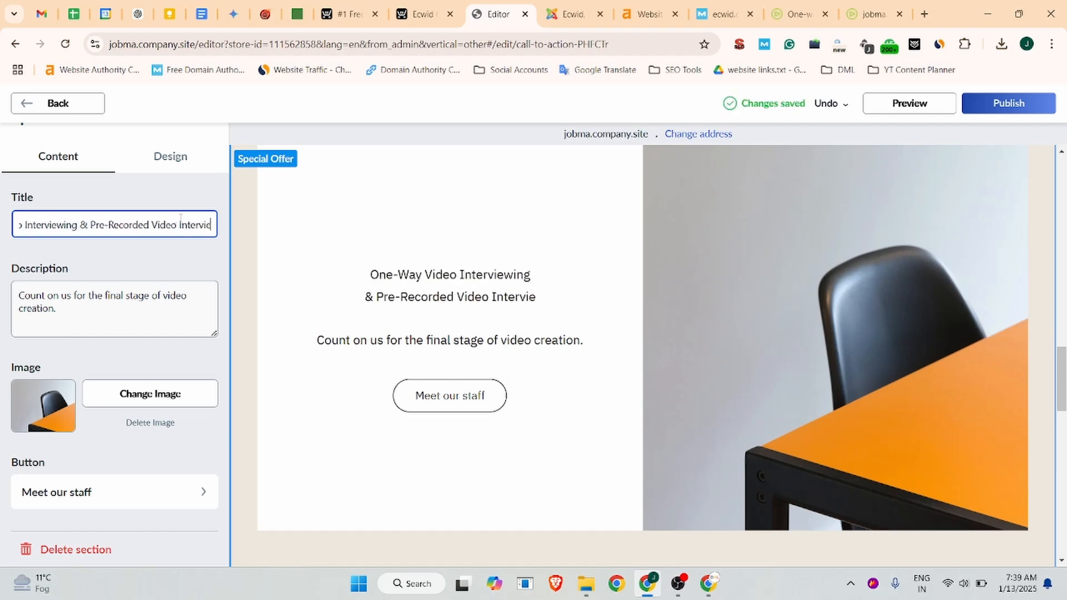
type("w Software")
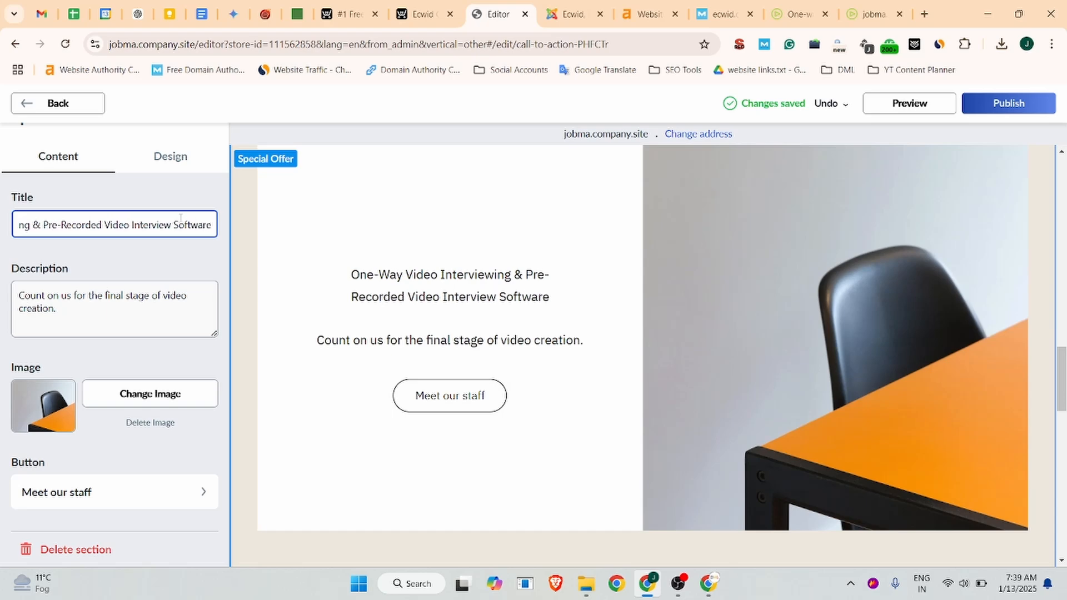
Copy the intro paragraph below the "One-Way Video Interviewing" heading on the Jobma website's one-way video interviews page.
left_click(41, 309)
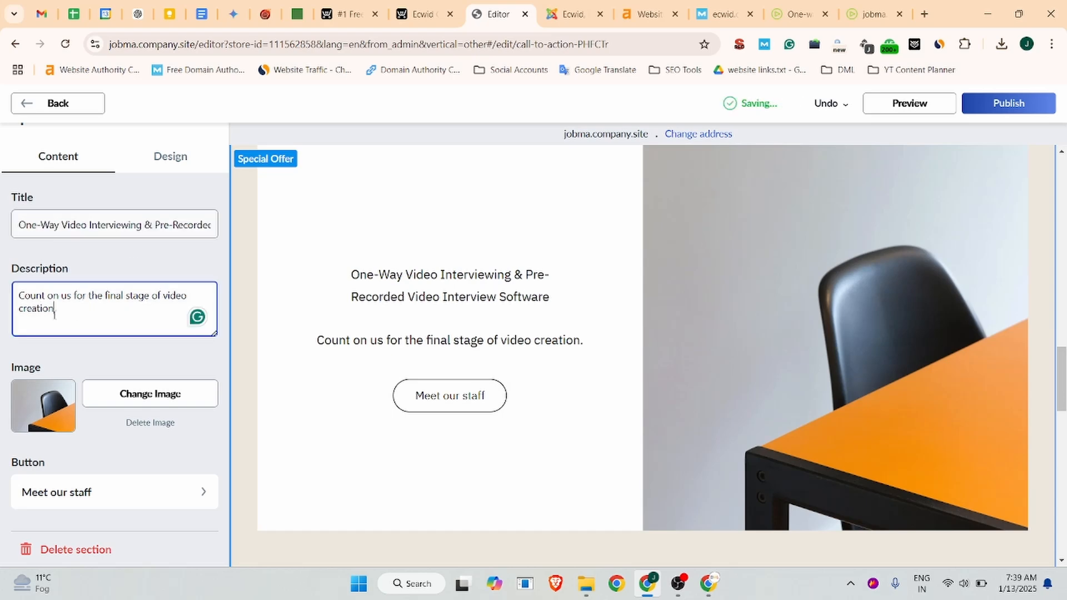
left_click(873, 14)
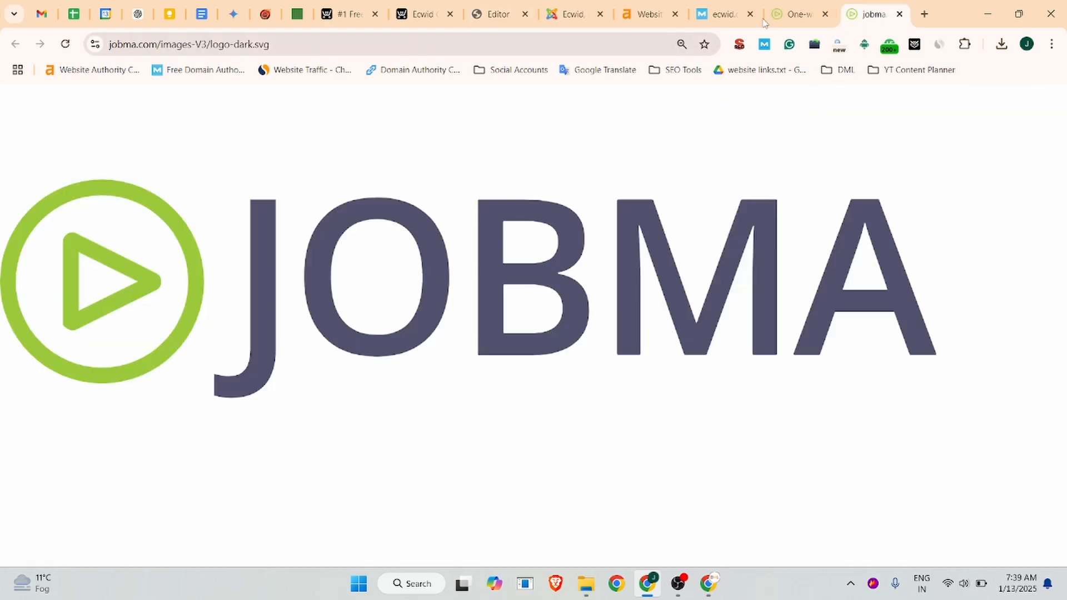
left_click(798, 14)
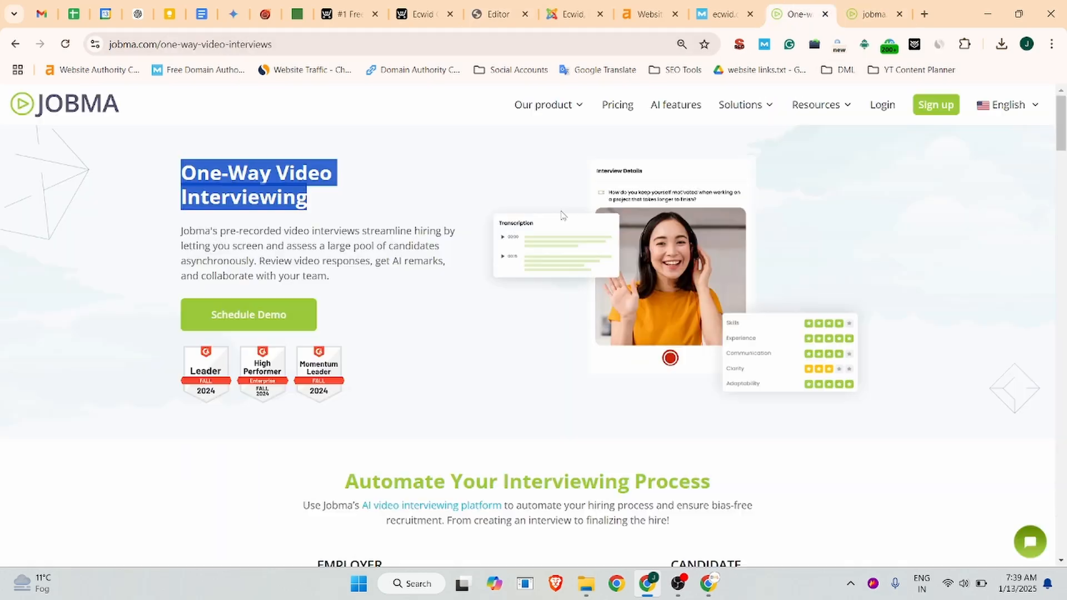
left_click(210, 224)
left_click_drag(331, 276, 167, 241)
key("ctrl+c")
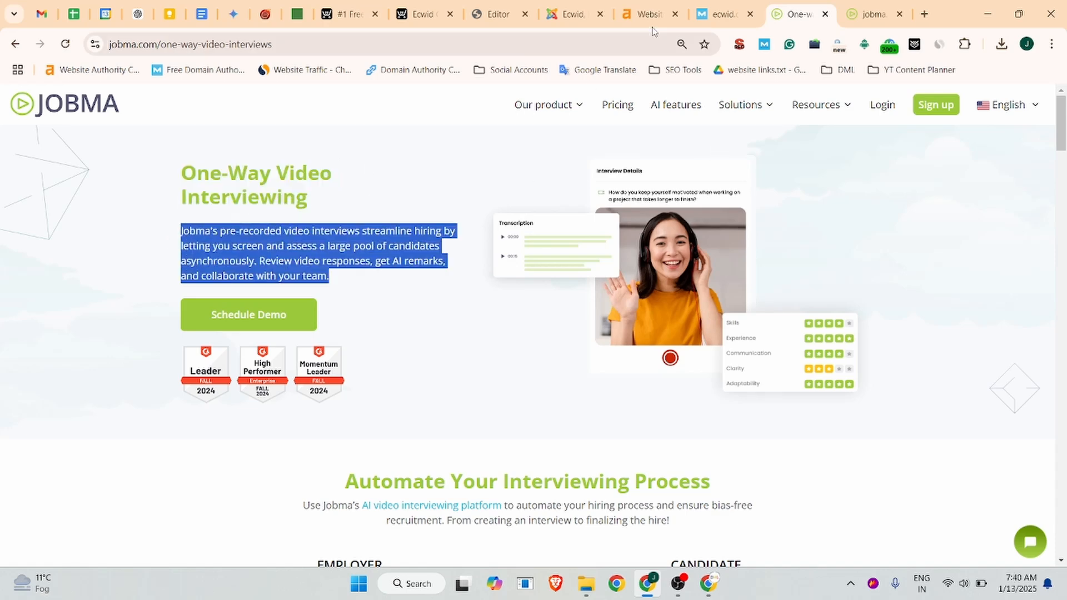
Replace the Special Offer description in the site editor with the copied paragraph about Jobma's pre-recorded video interviews.
left_click(498, 14)
left_click(93, 309)
left_click_drag(61, 309, 0, 294)
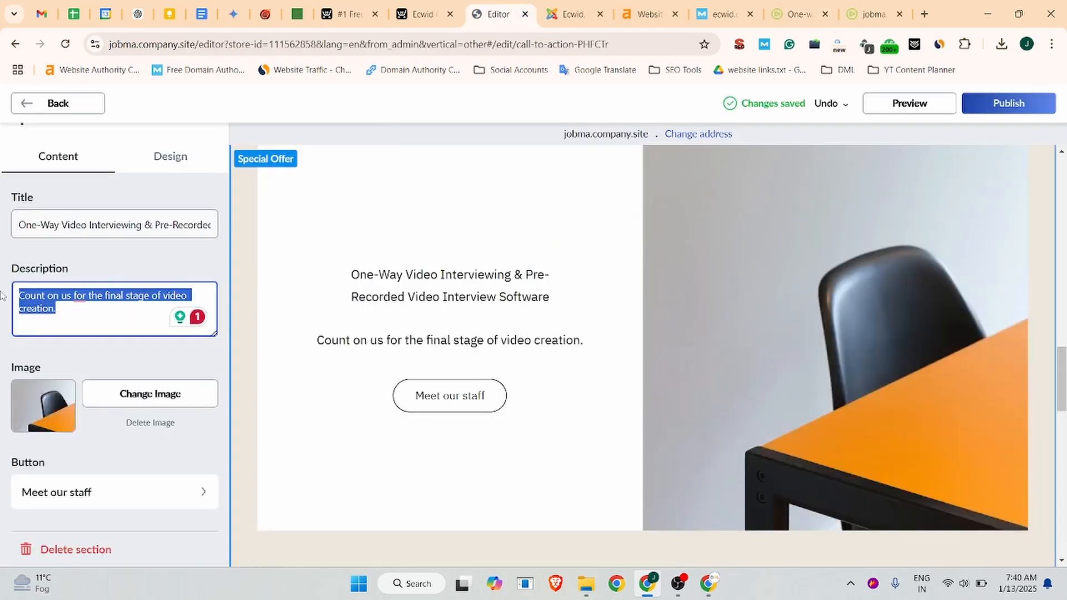
key("ctrl+v")
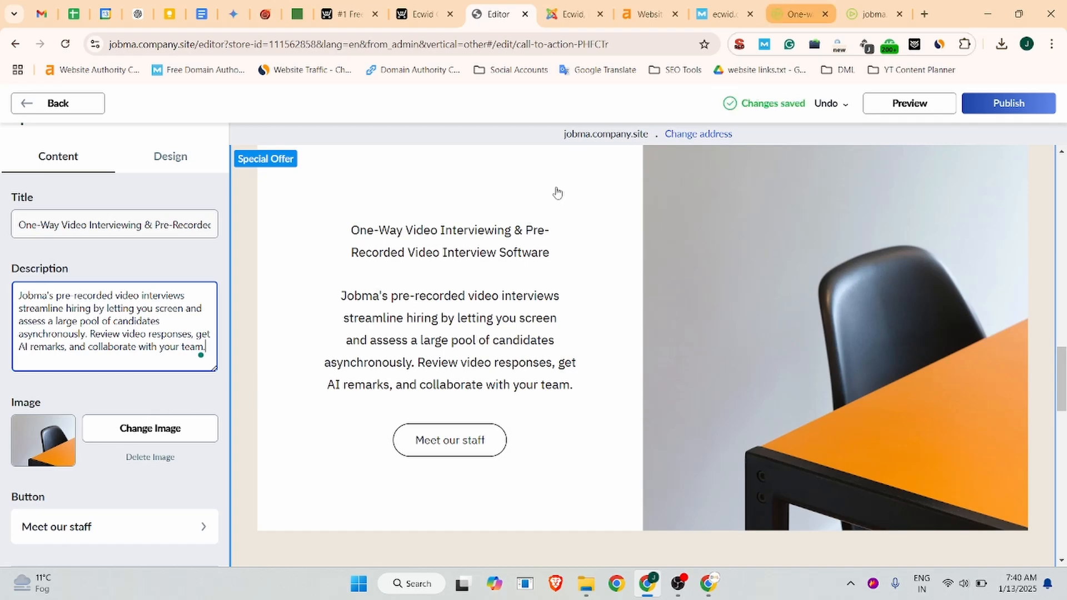
Capture a screenshot of the interview illustration beside the heading on Jobma's one-way video interviews page.
left_click(814, 13)
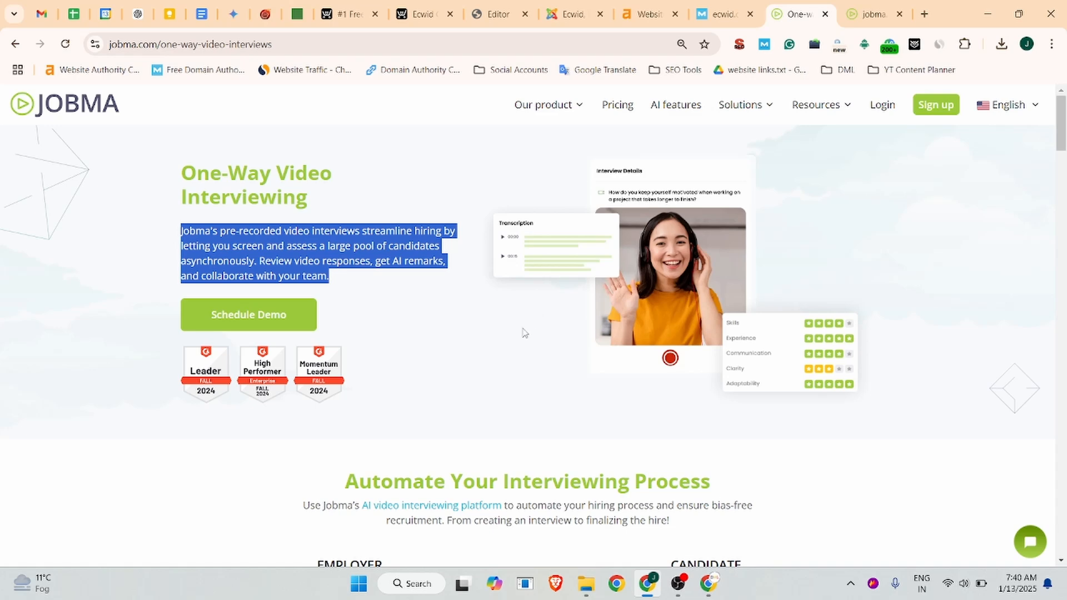
left_click(420, 298)
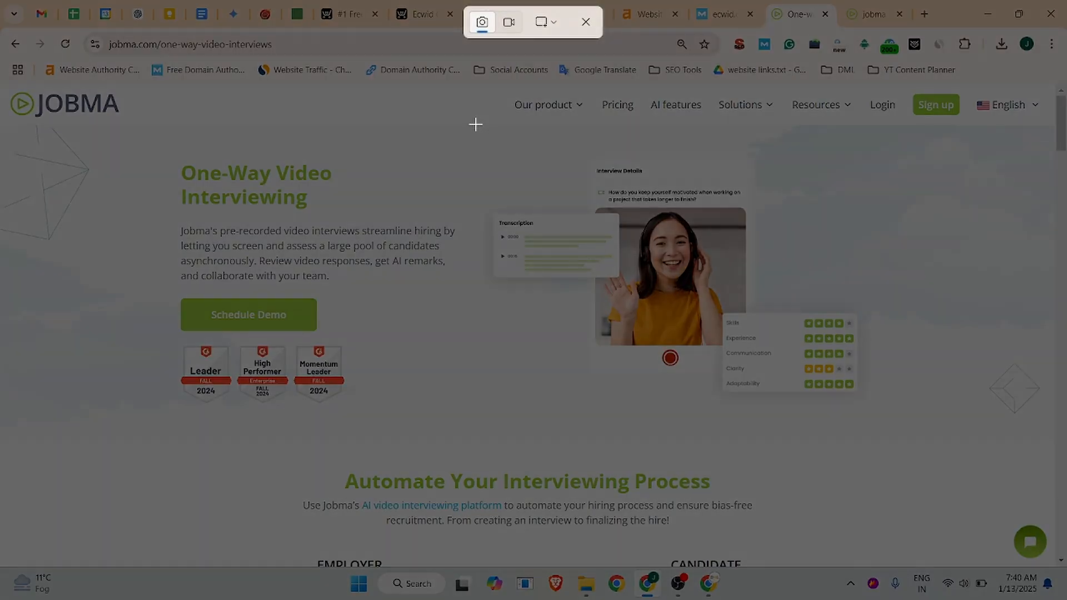
left_click_drag(474, 123, 914, 439)
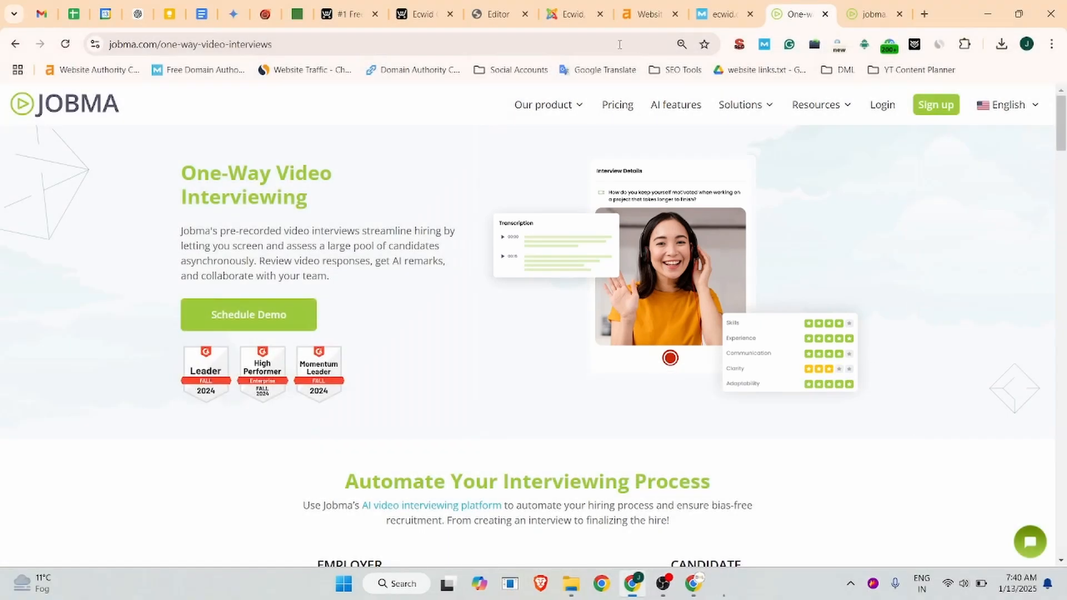
left_click(499, 14)
left_click(109, 432)
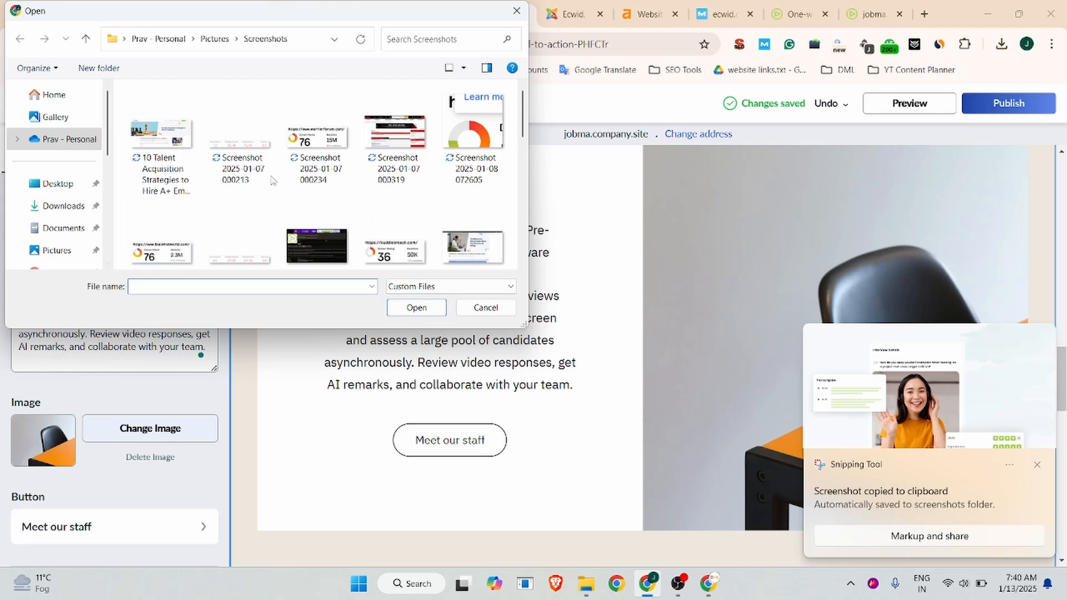
scroll(76, 259, "down", 1)
double_click(394, 156)
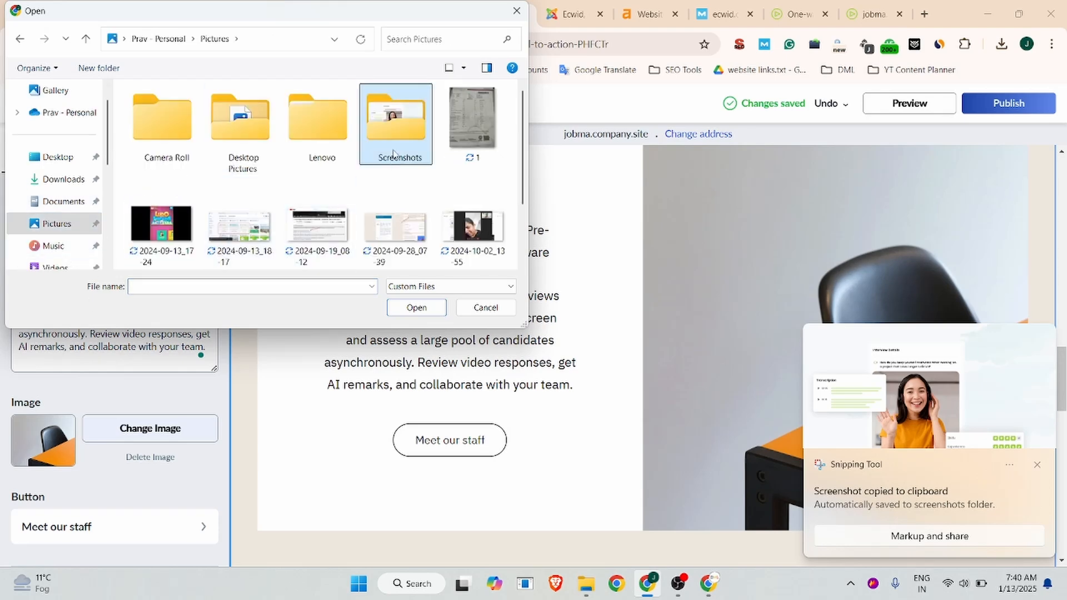
scroll(400, 221, "down", 3)
scroll(400, 220, "down", 2)
left_click(162, 227)
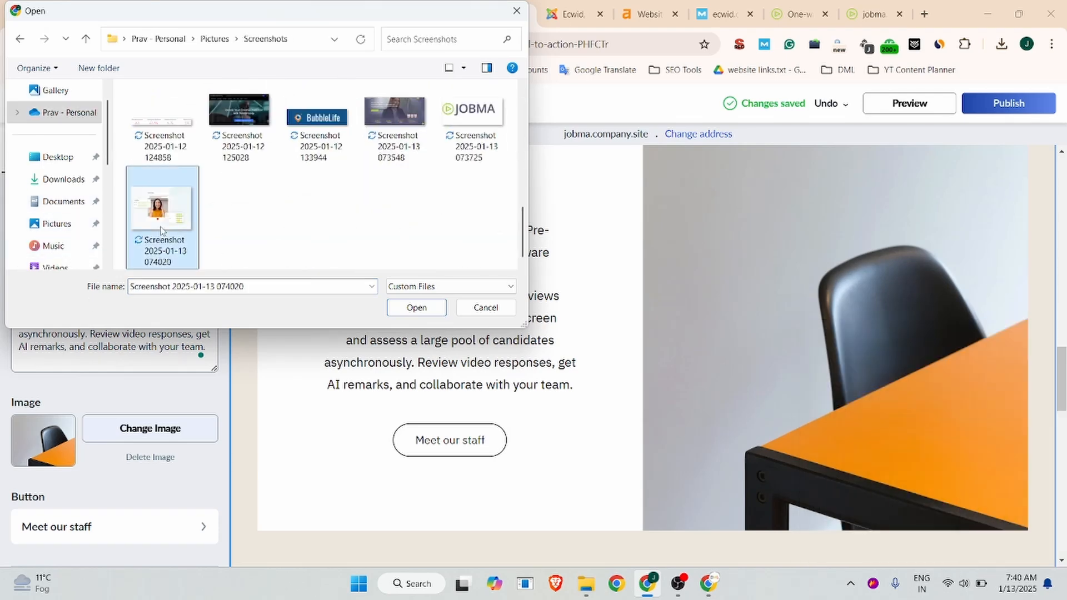
left_click(417, 307)
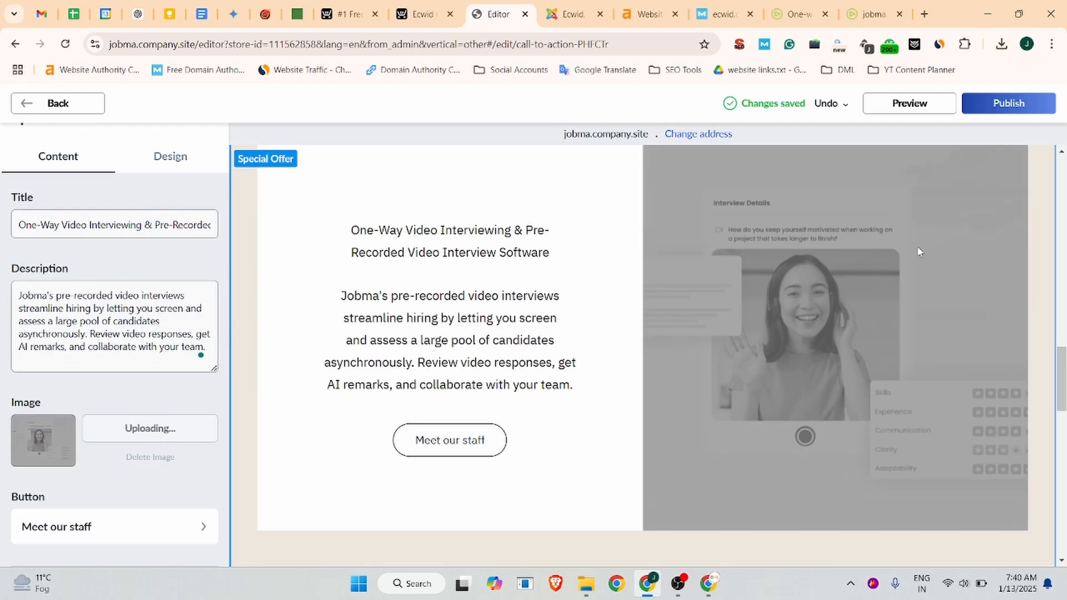
scroll(534, 333, "up", 3)
scroll(533, 334, "down", 5)
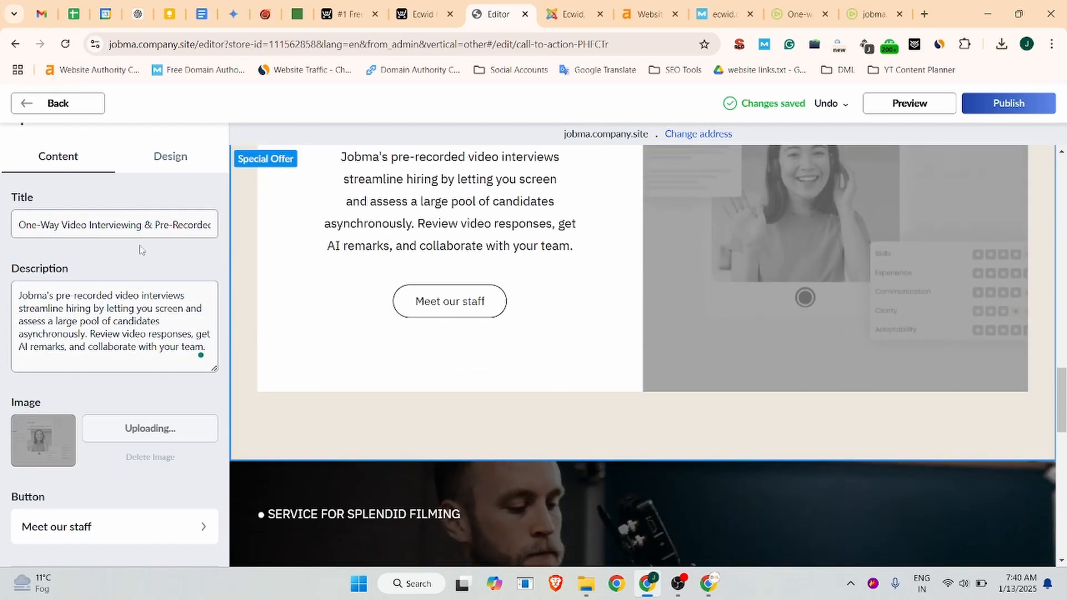
Start adding a homepage section and browse the available templates from Intro & Cover through Customer Reviews.
left_click(50, 106)
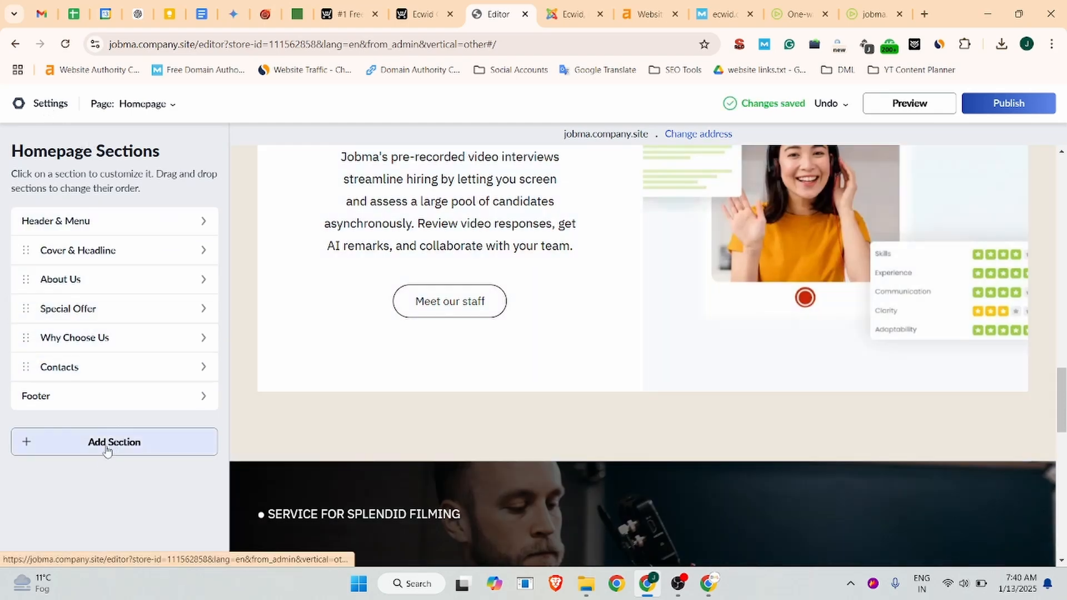
left_click(109, 444)
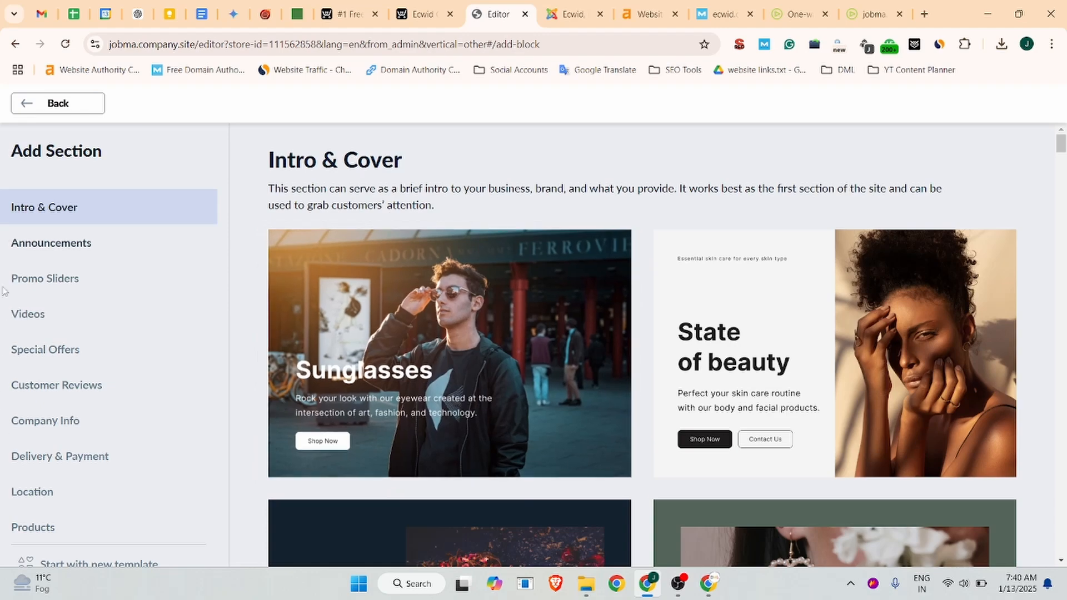
scroll(55, 423, "down", 1)
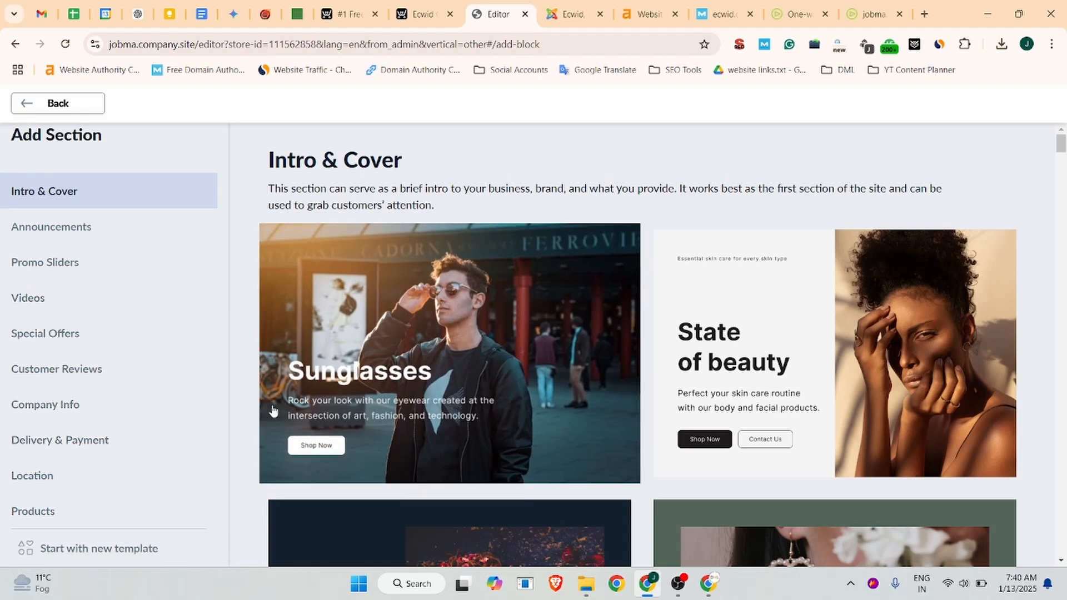
scroll(678, 373, "down", 10)
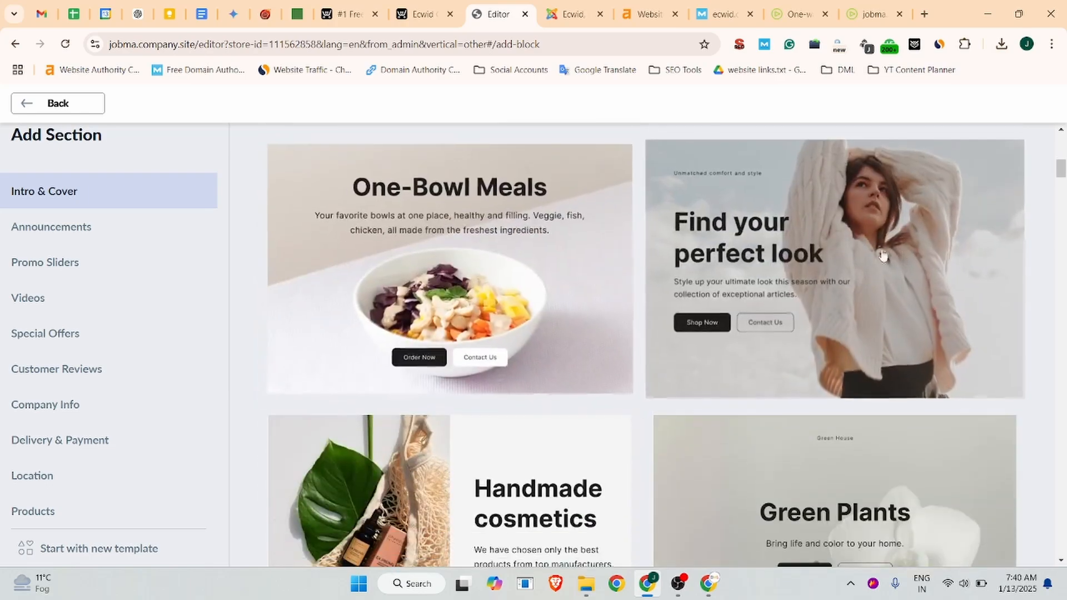
scroll(626, 348, "down", 20)
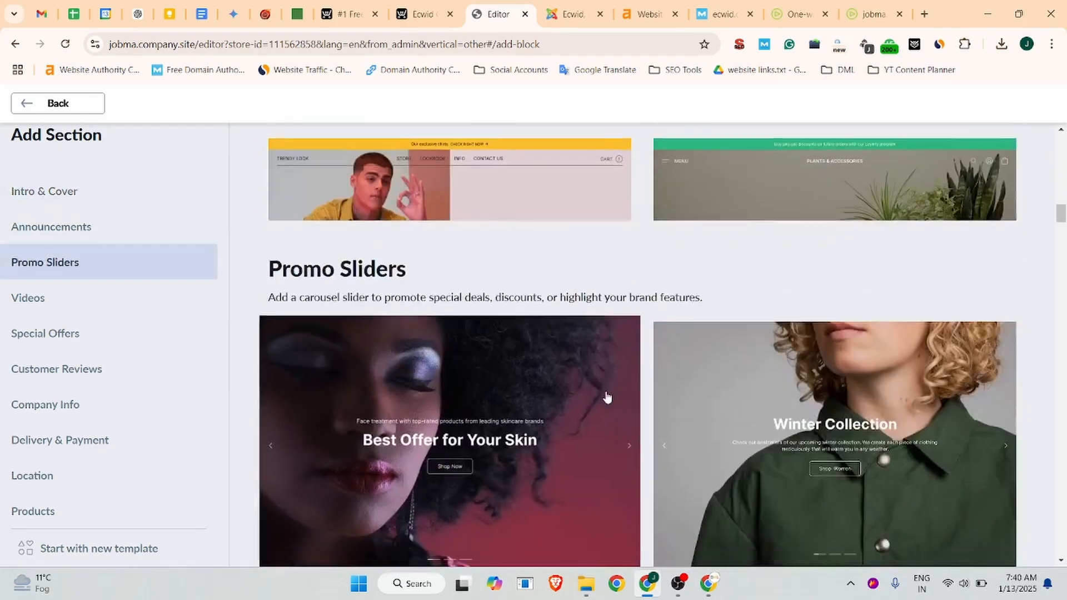
scroll(590, 394, "down", 7)
scroll(566, 389, "up", 5)
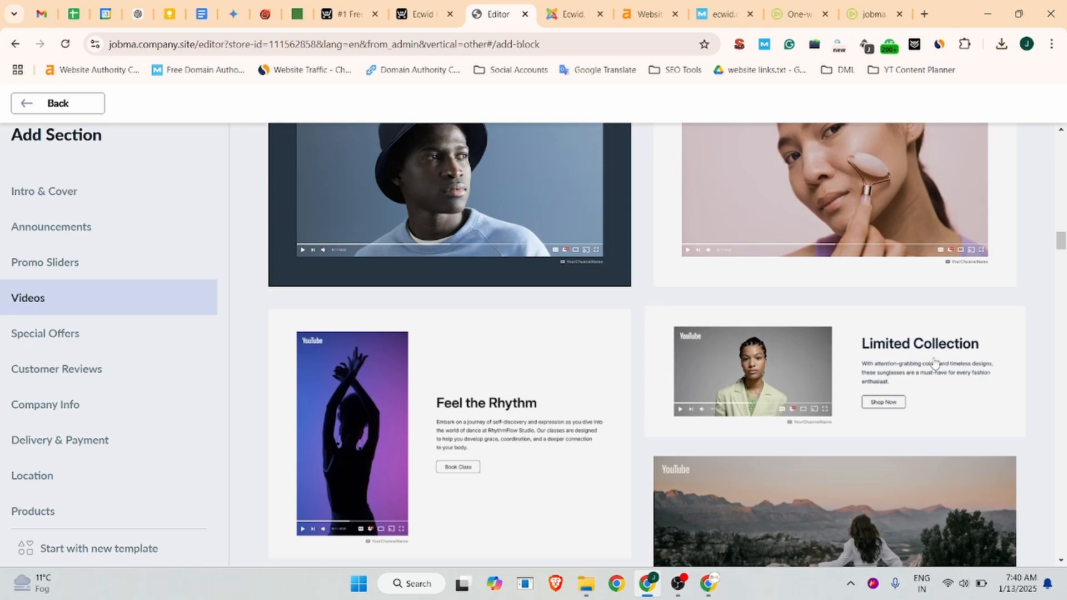
scroll(534, 413, "down", 7)
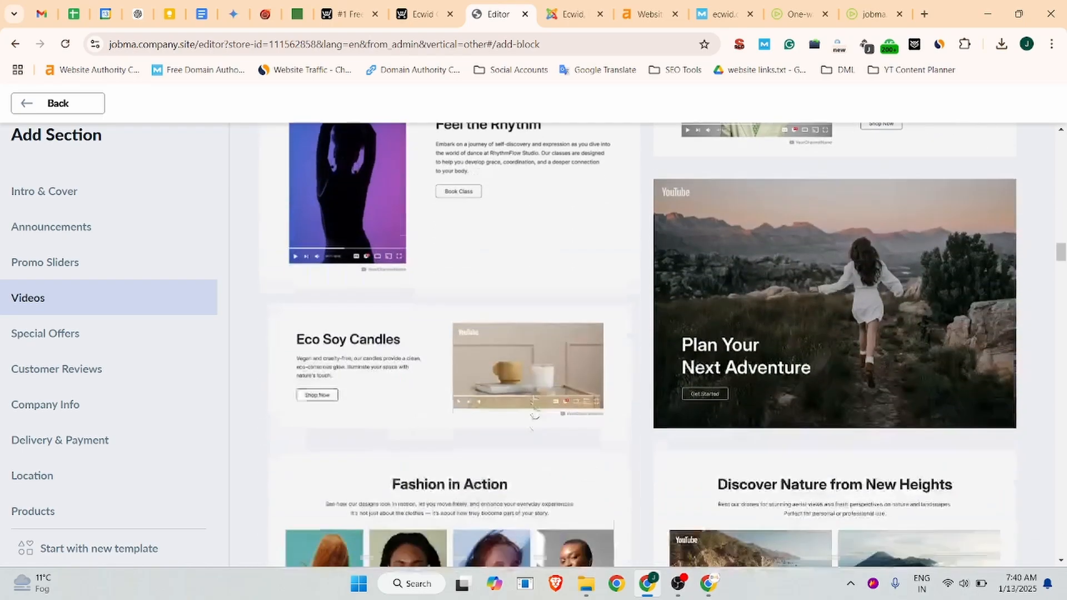
scroll(533, 412, "up", 2)
scroll(533, 413, "down", 13)
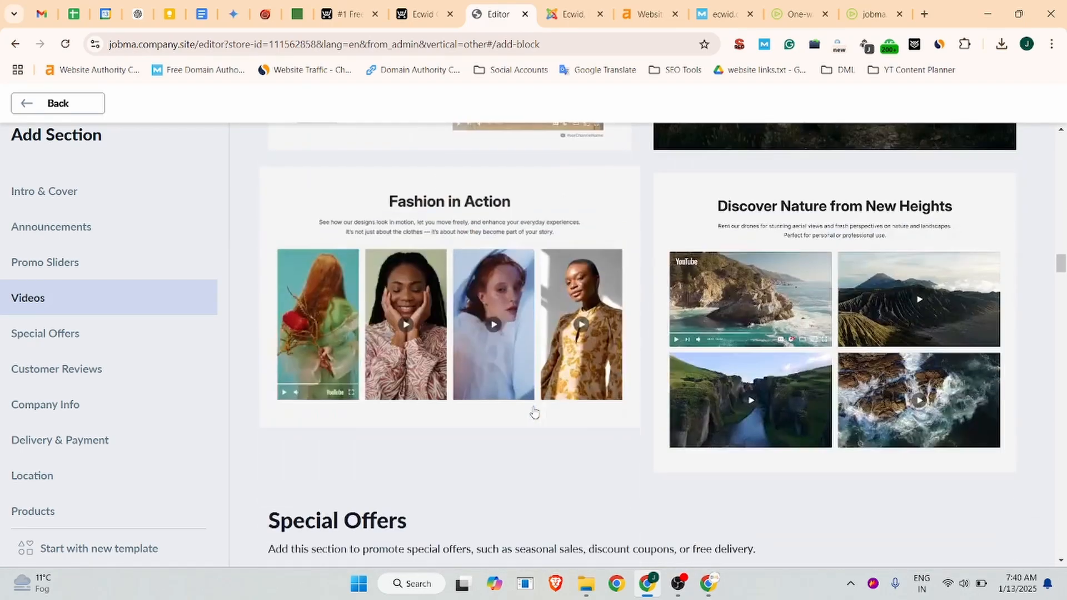
scroll(534, 412, "down", 12)
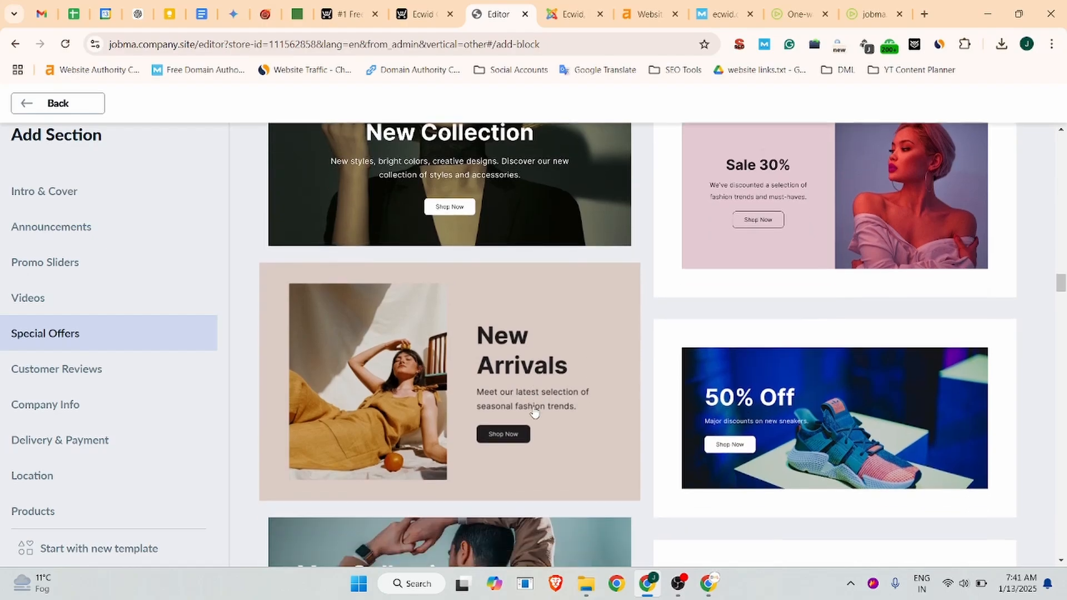
scroll(534, 412, "down", 15)
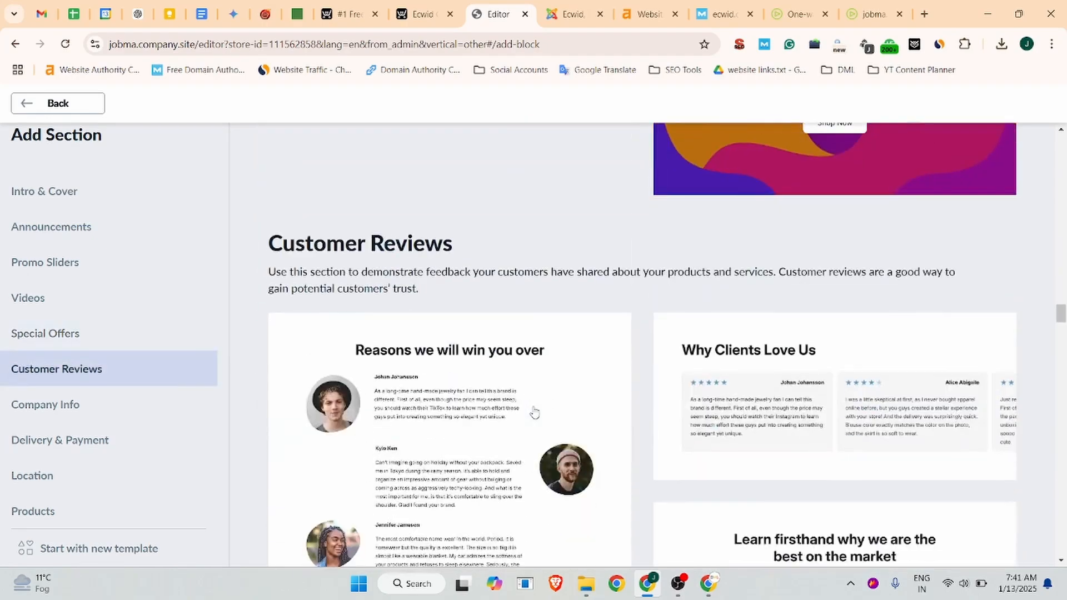
scroll(533, 412, "up", 6)
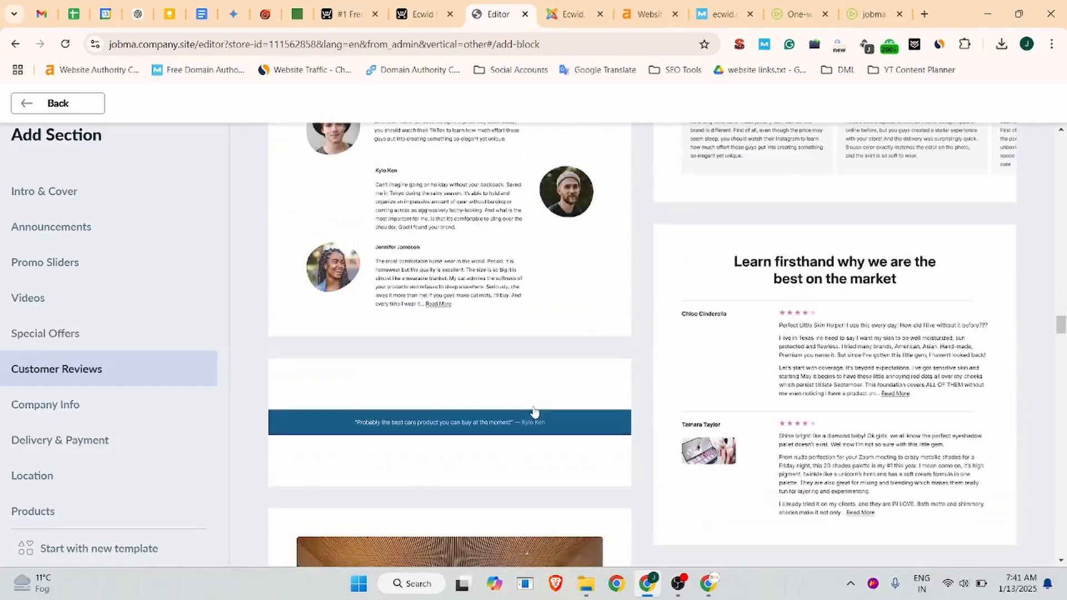
scroll(534, 413, "down", 14)
scroll(534, 412, "up", 5)
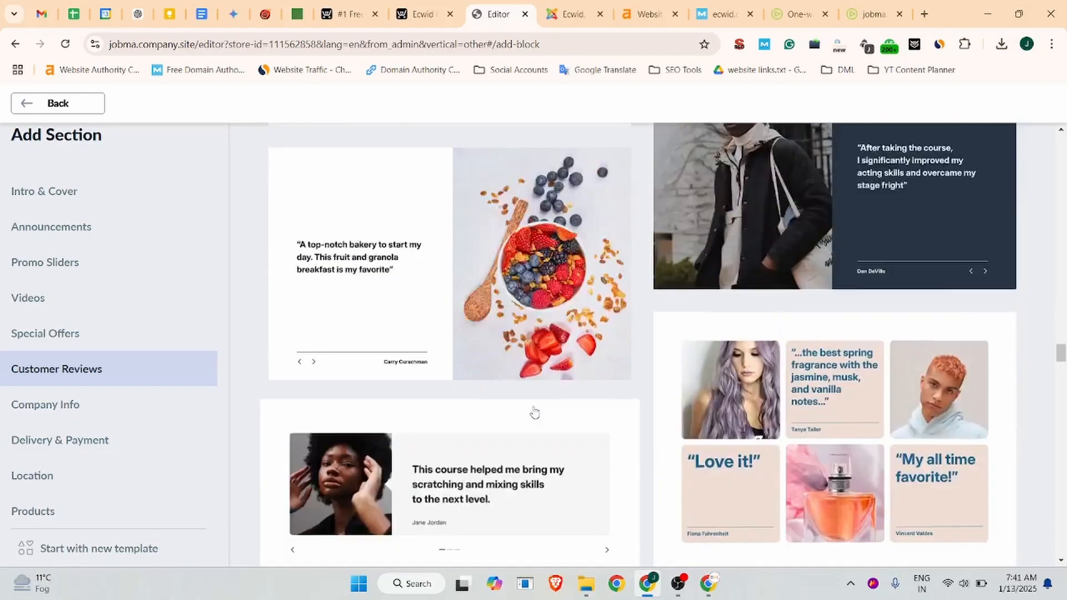
scroll(533, 412, "down", 1)
scroll(534, 413, "down", 13)
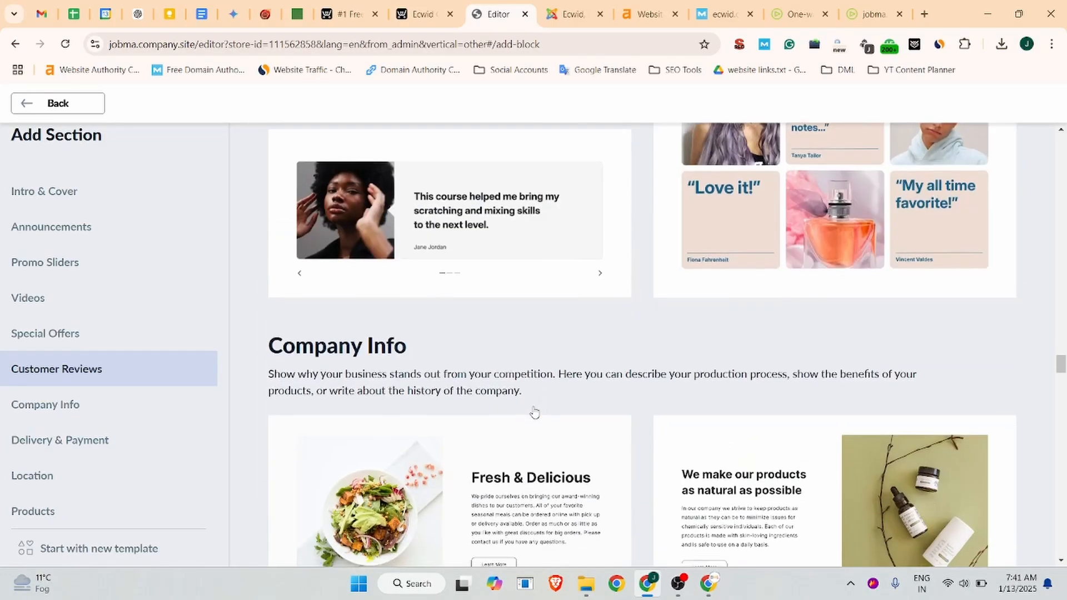
Add the "About our products" template from the Company Info category to the homepage.
scroll(533, 412, "up", 6)
scroll(534, 413, "down", 4)
scroll(534, 412, "down", 10)
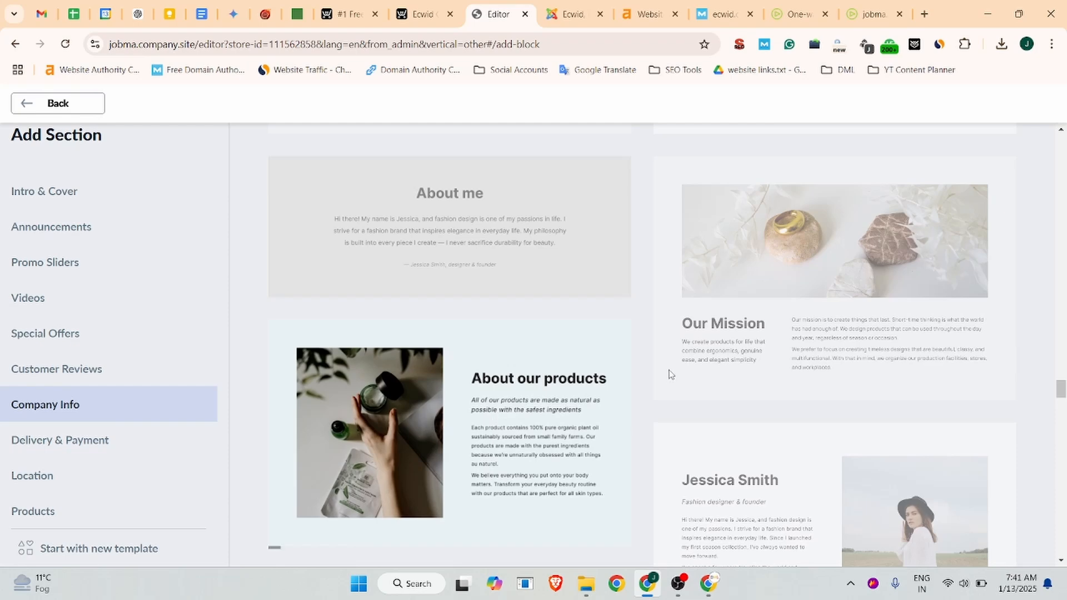
left_click(530, 378)
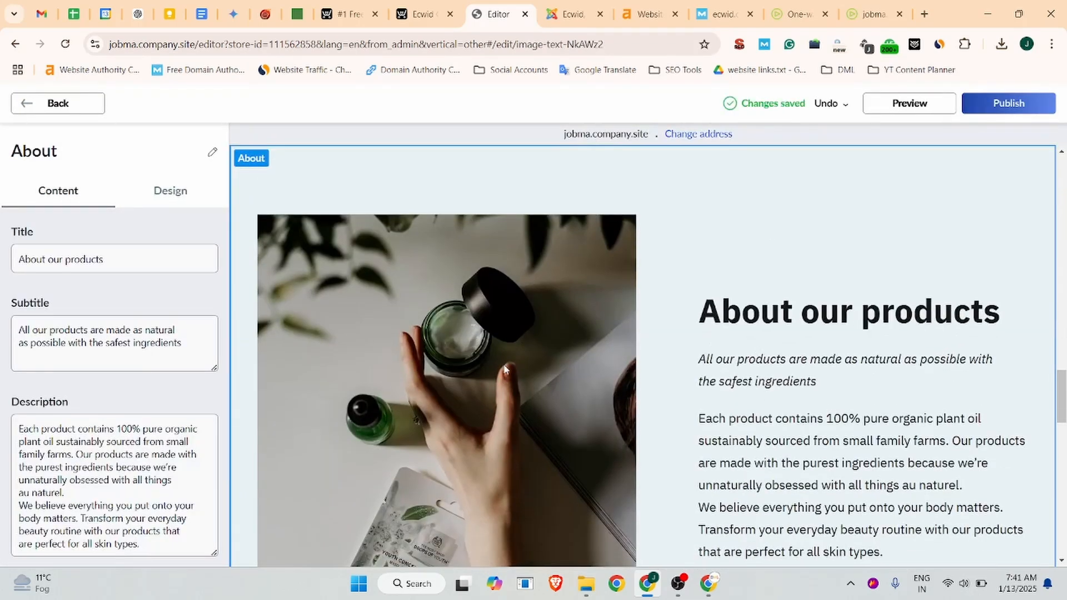
Open the AI features page of the Jobma website as source material for the new About section.
left_click(872, 14)
left_click(799, 14)
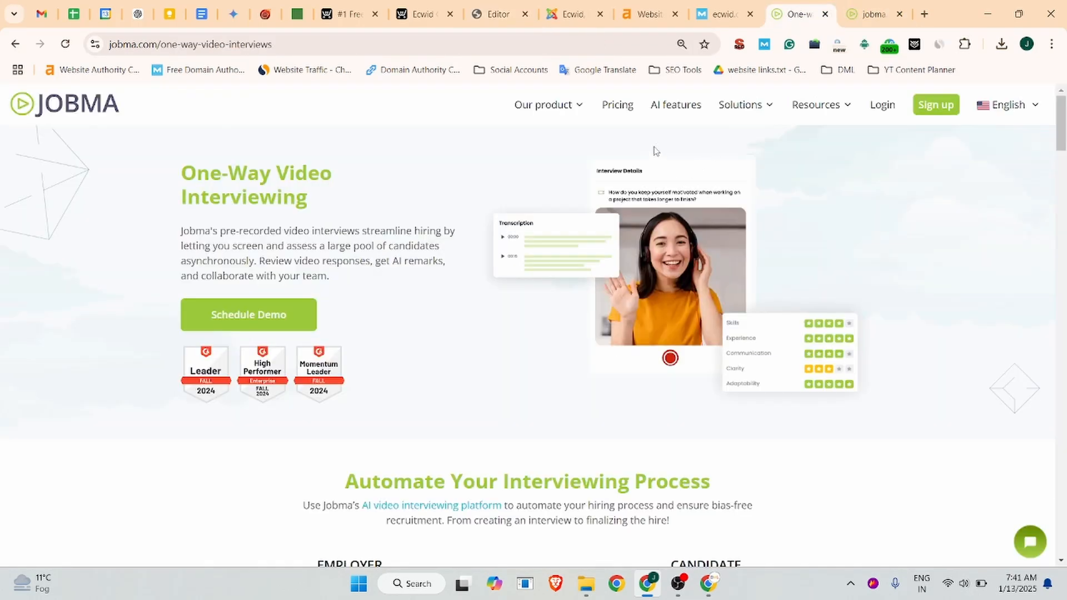
left_click(676, 105)
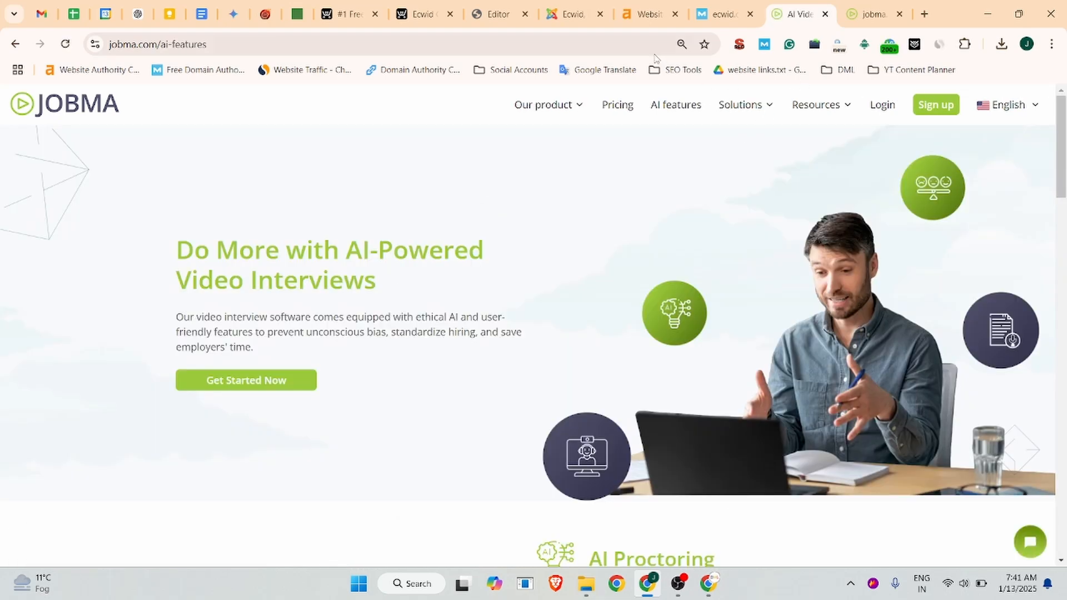
Set the new About section's title to "AI in Hiring" in the site editor.
mouse_move(522, 18)
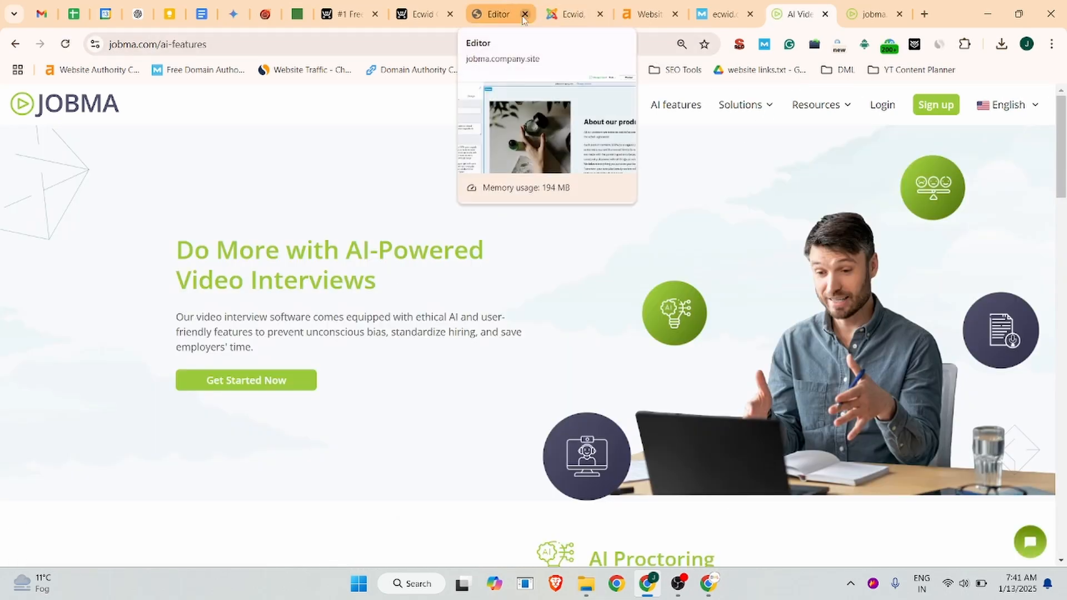
left_click(486, 4)
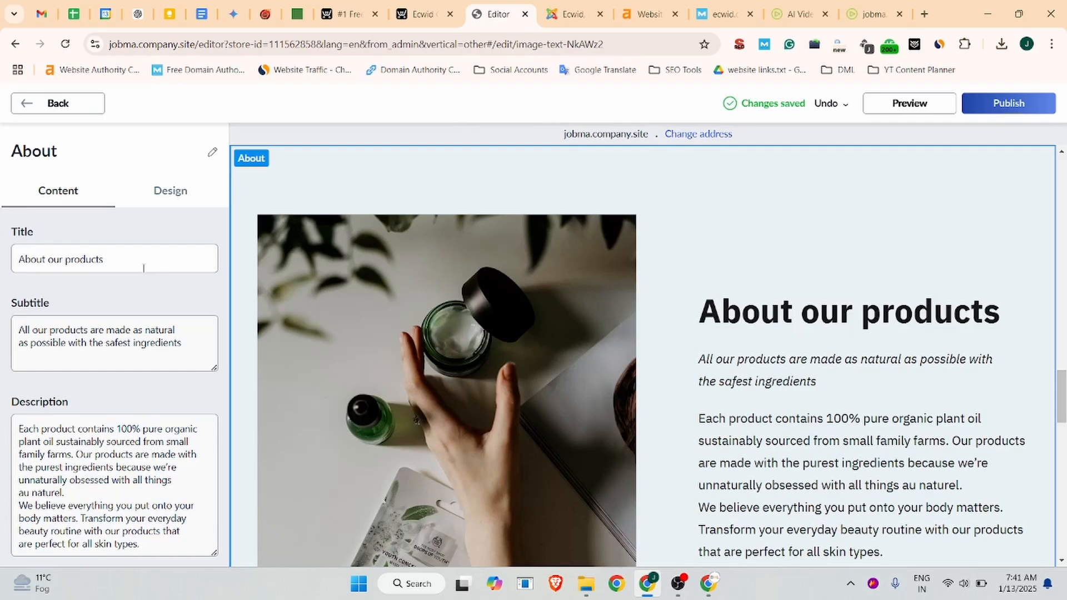
left_click_drag(111, 260, 3, 265)
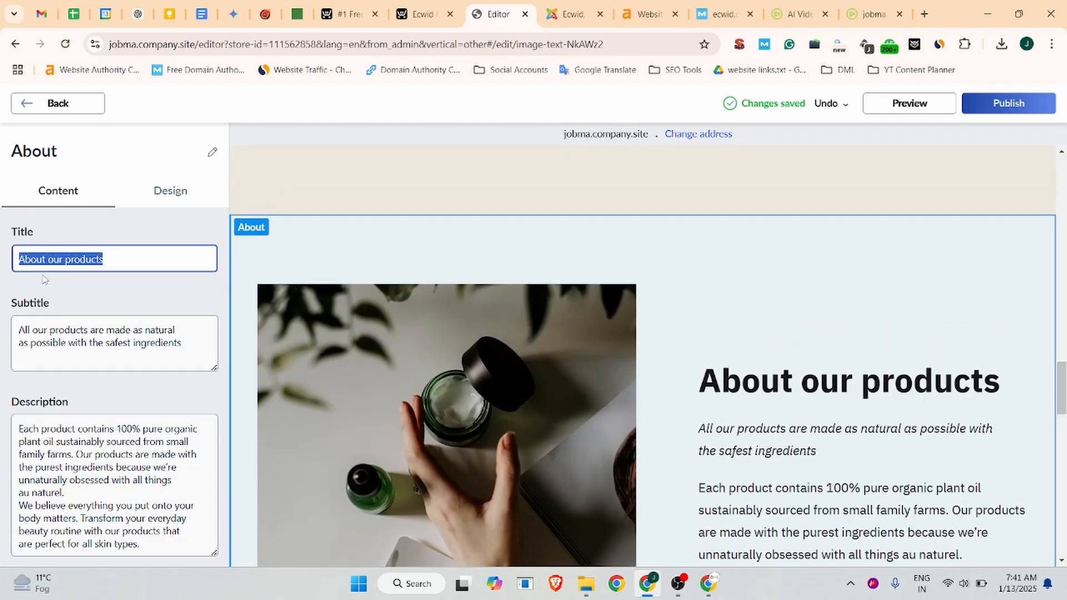
type("AI in Hiring")
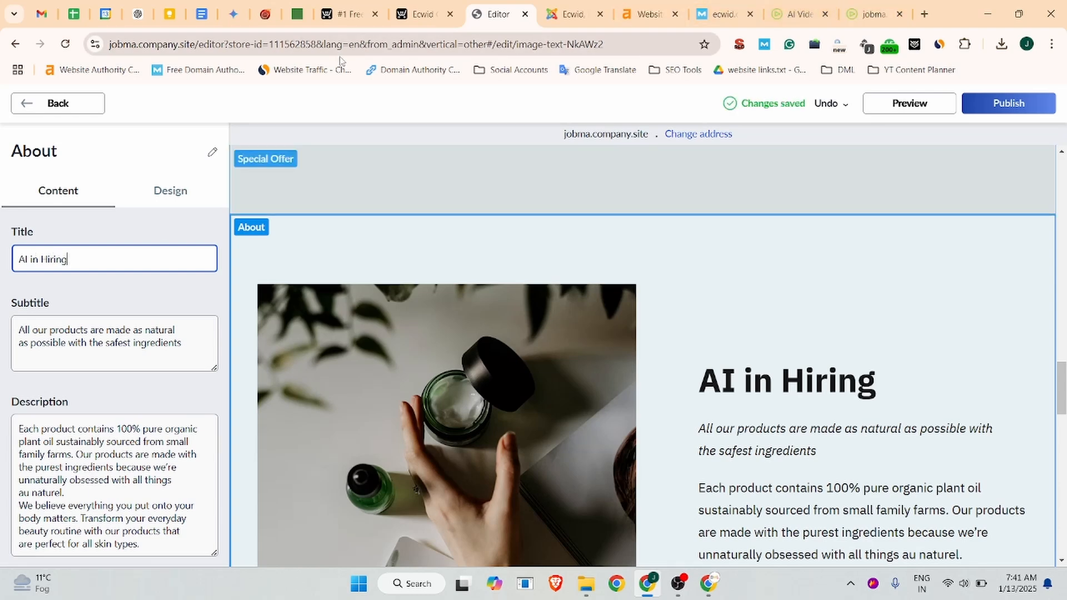
Set the About section's subtitle to "Do More with AI-Powered Video Interviews", copied from the Jobma AI features page.
left_click(800, 14)
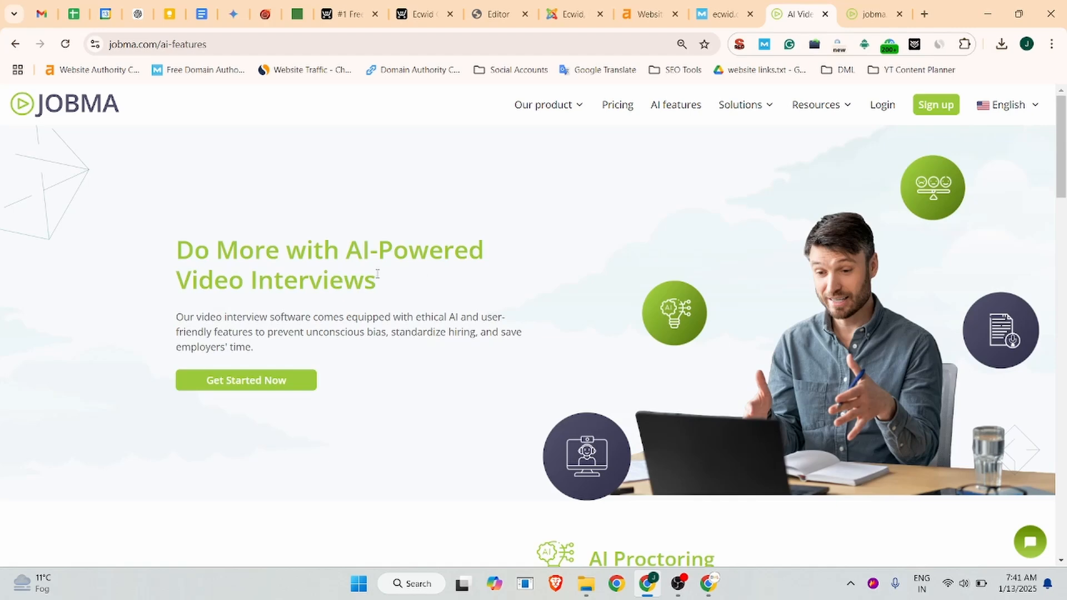
left_click_drag(393, 288, 165, 260)
key("ctrl+c")
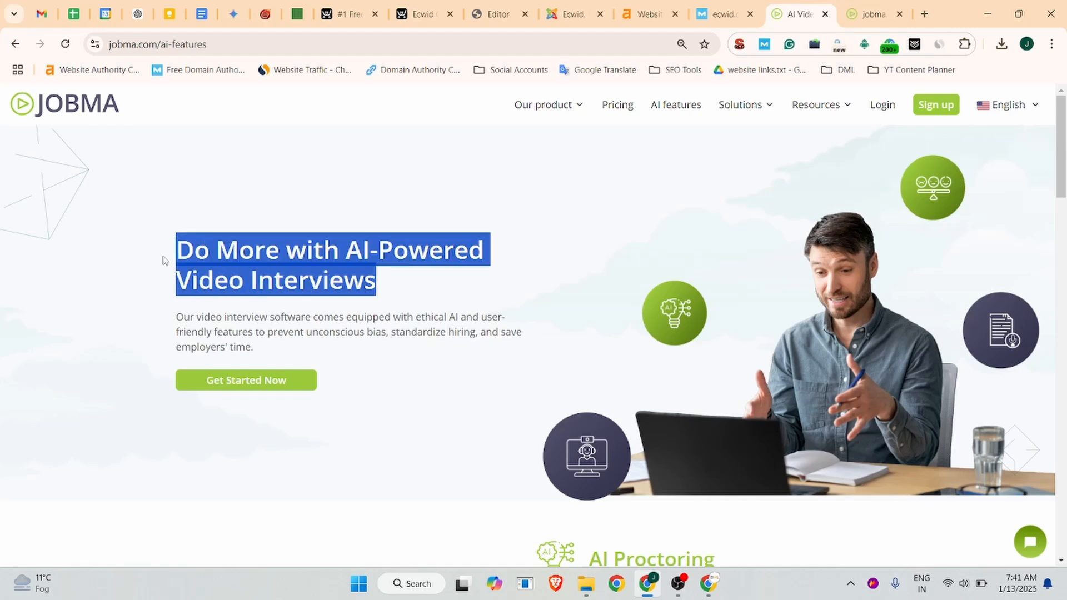
left_click(491, 15)
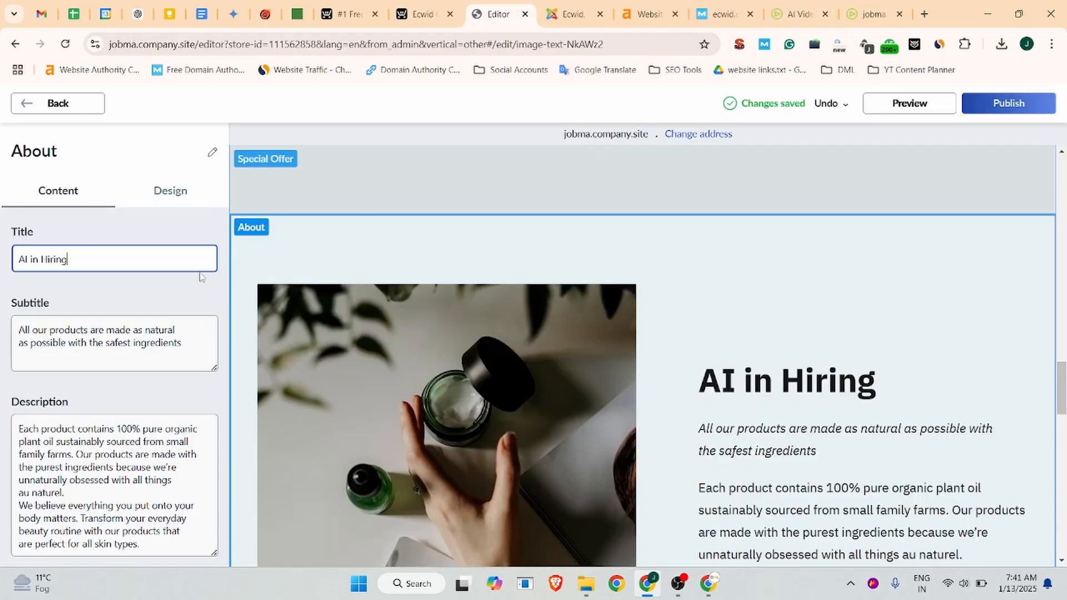
key("ctrl+v")
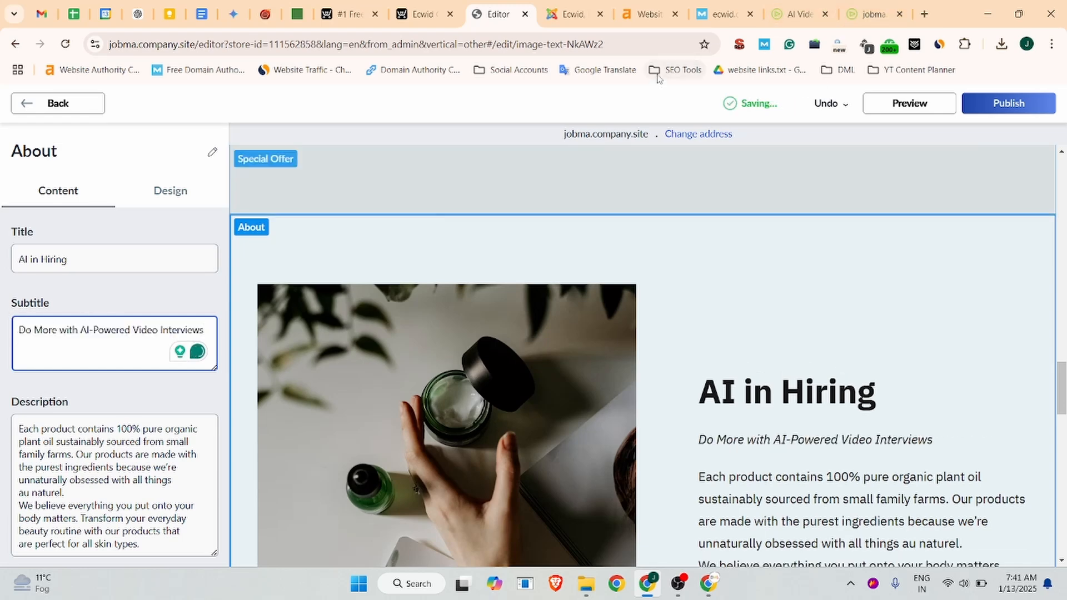
Replace the About section's description with the paragraph starting "Our video interview software comes equipped with ethical AI" from the Jobma AI features page.
left_click(796, 14)
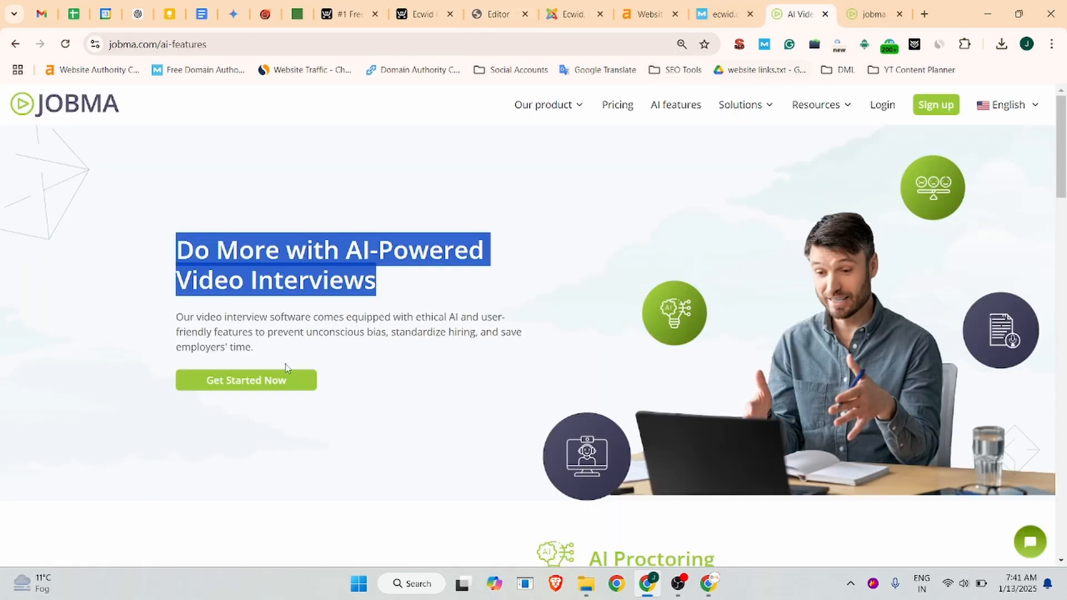
left_click_drag(261, 350, 147, 327)
key("ctrl+c")
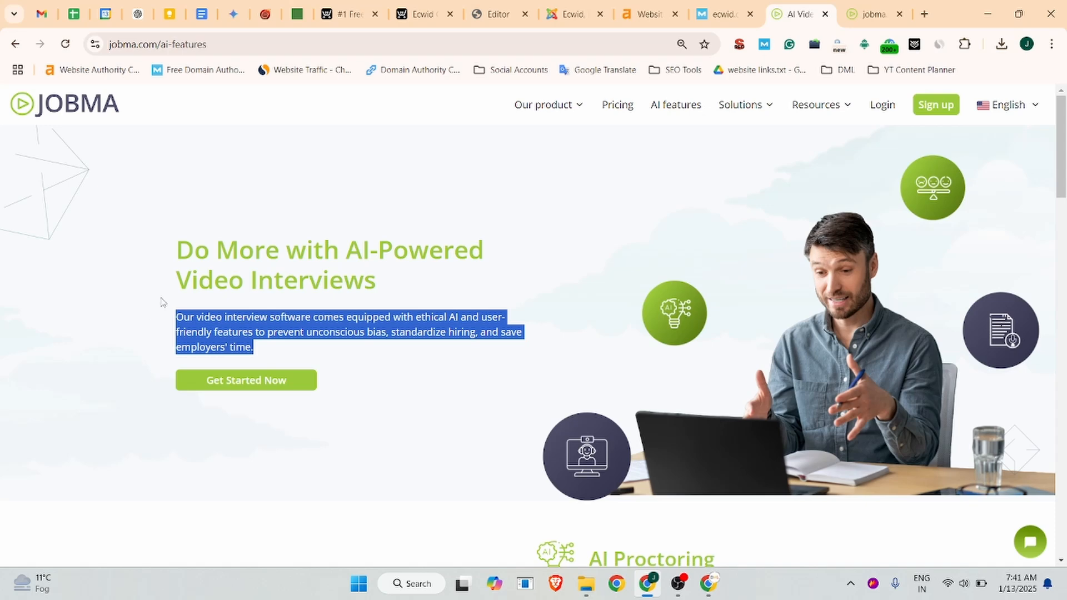
left_click(495, 14)
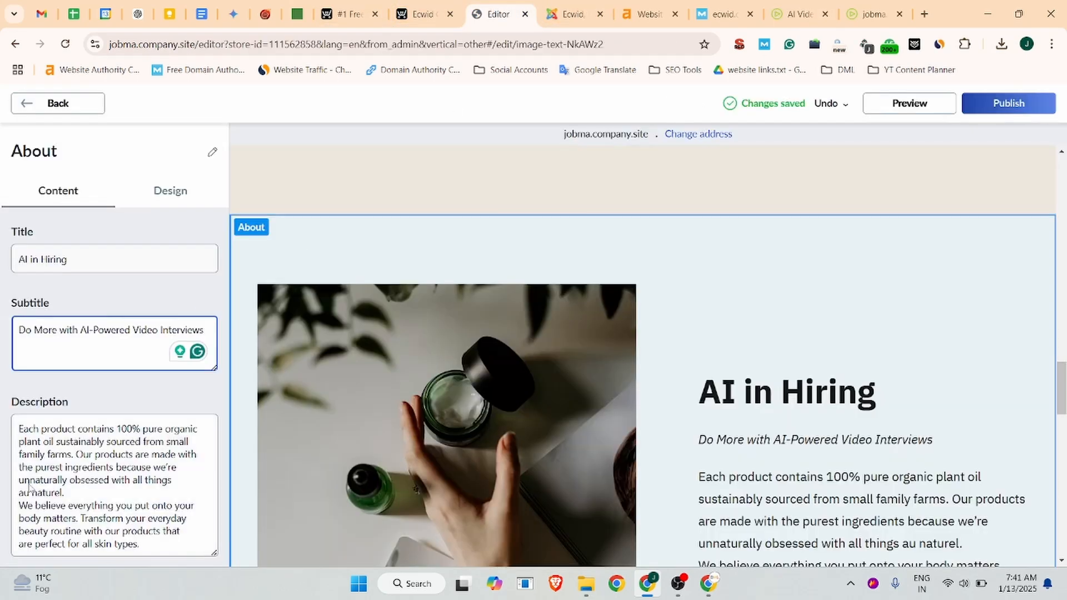
left_click(31, 488)
key("ctrl+a")
key("ctrl+v")
Review the updated "AI in Hiring" section in the page preview and look over its layout and design options.
scroll(802, 407, "down", 3)
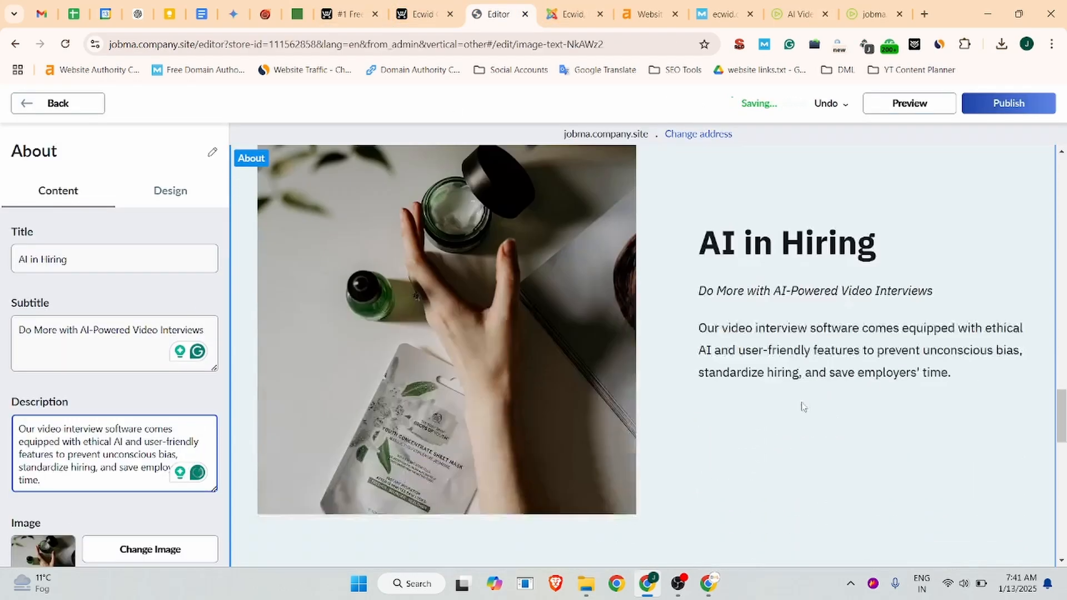
scroll(167, 469, "down", 2)
scroll(147, 359, "up", 2)
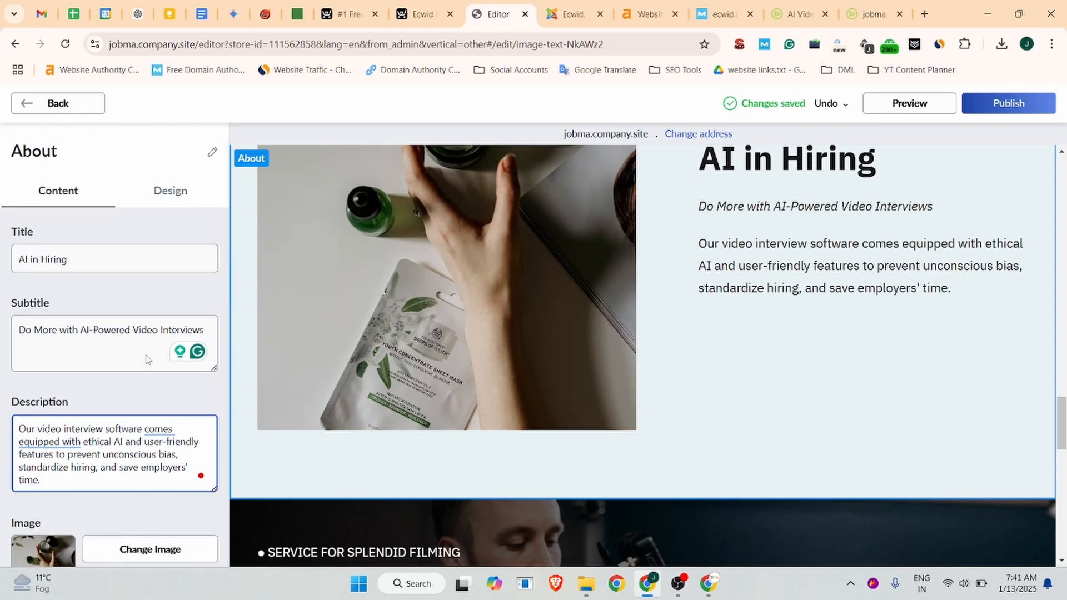
scroll(788, 291, "up", 3)
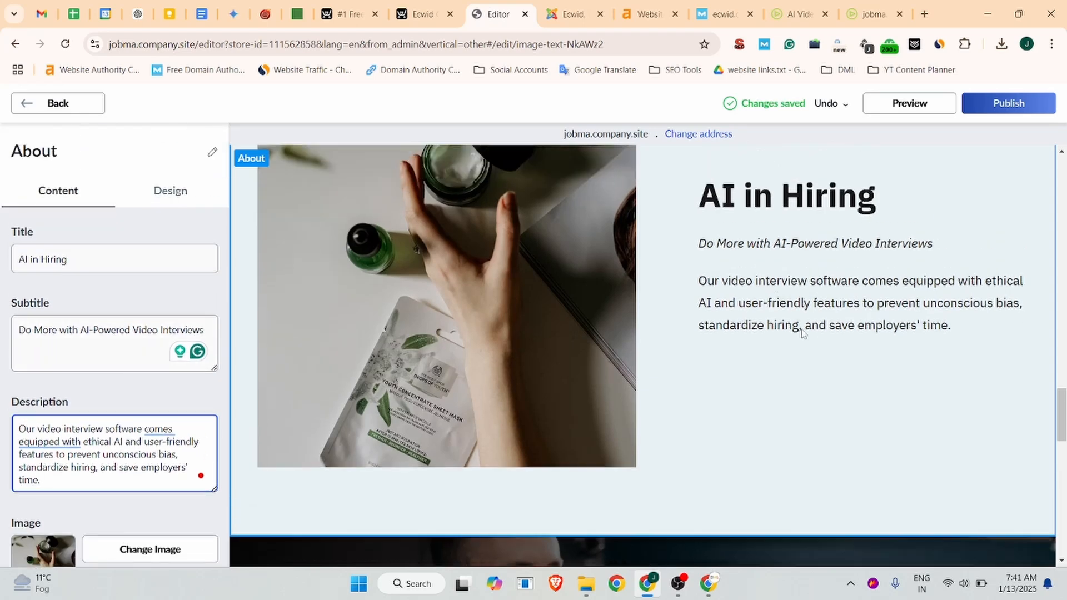
scroll(107, 246, "down", 2)
scroll(108, 246, "up", 2)
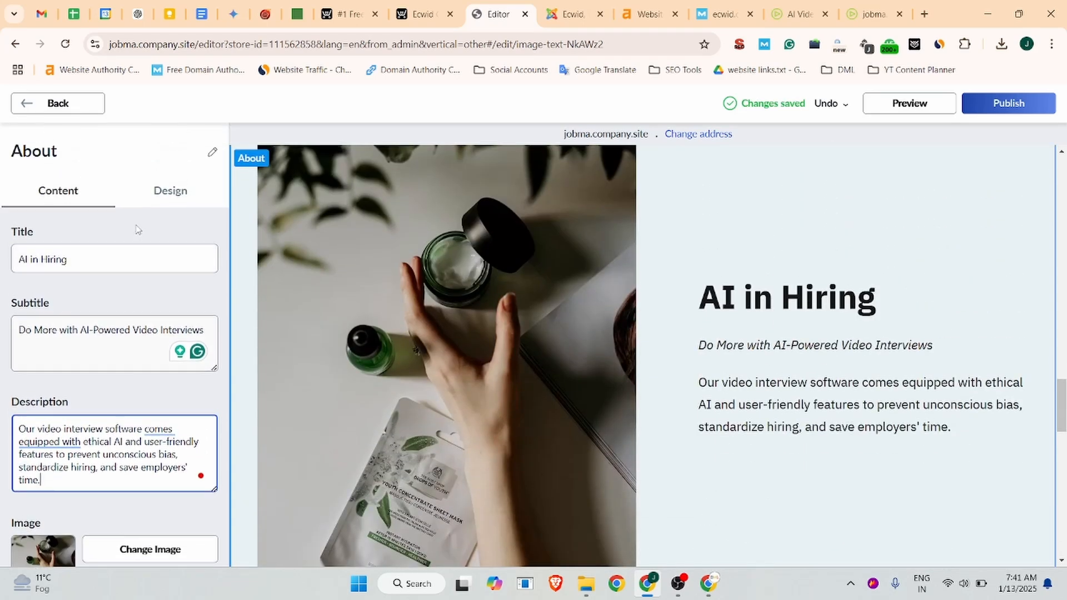
left_click(216, 153)
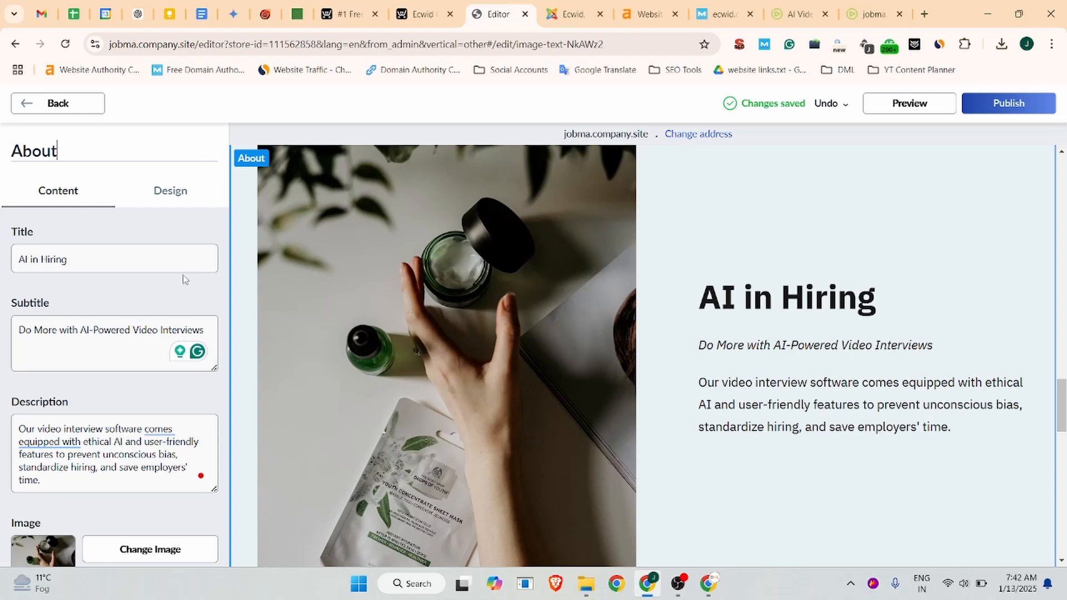
left_click(174, 191)
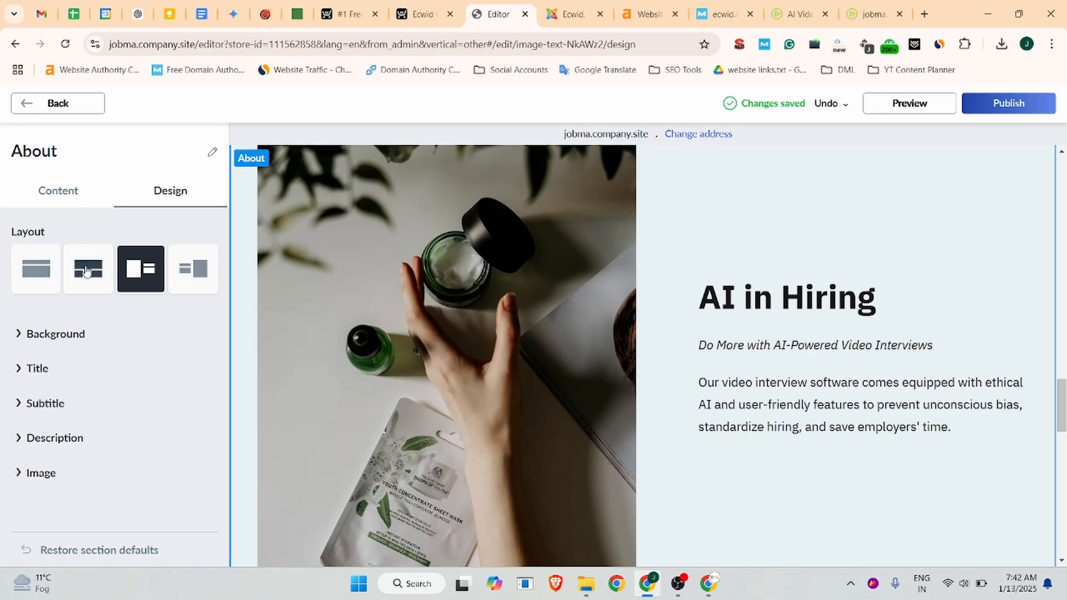
left_click(58, 194)
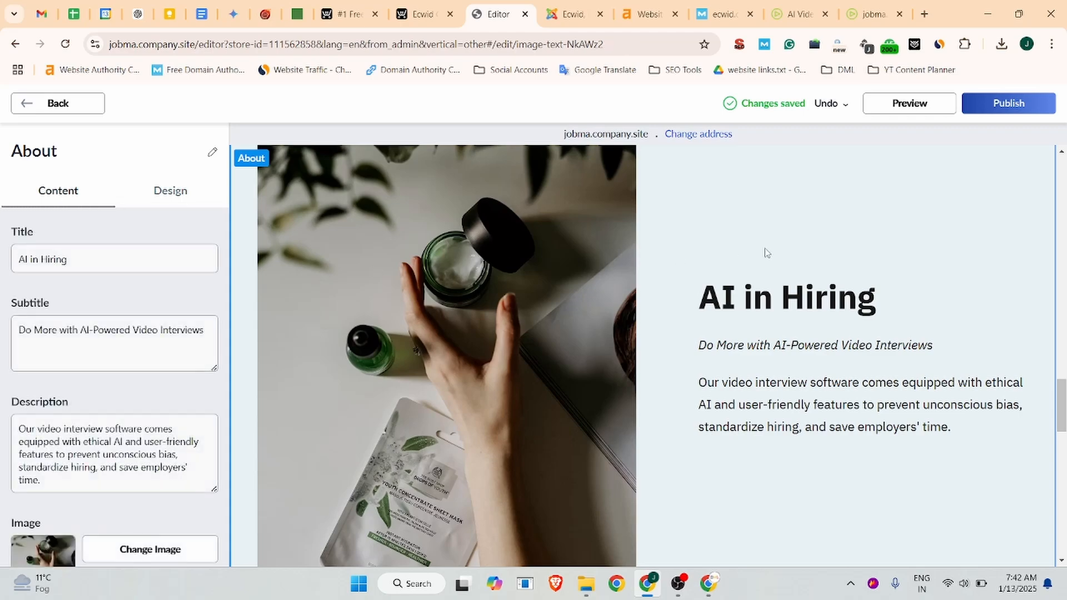
Delete the "Why Choose Us" section from the homepage.
scroll(392, 315, "up", 15)
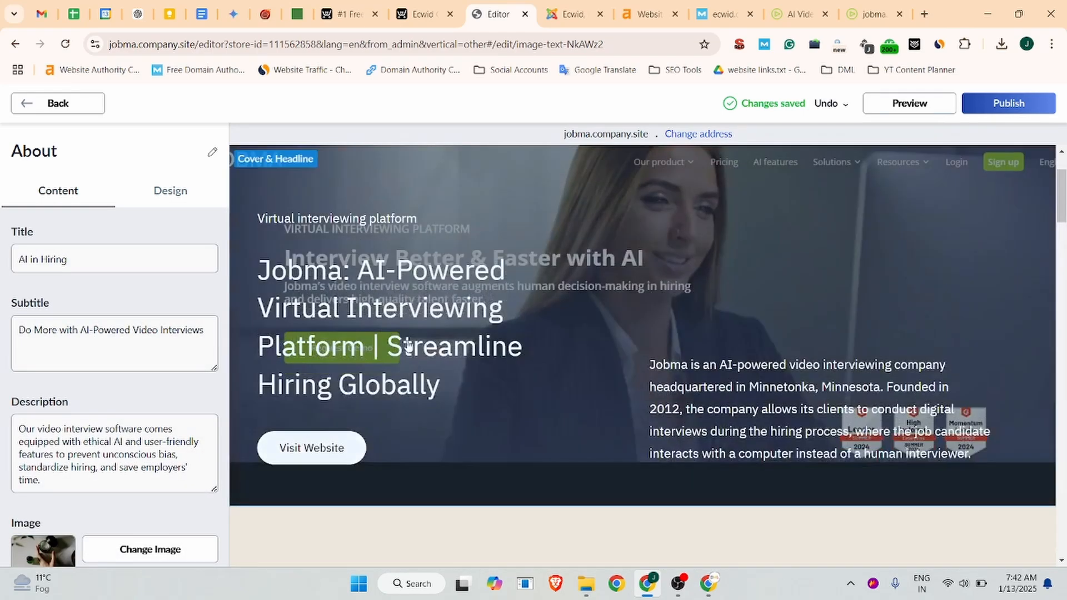
scroll(439, 353, "down", 15)
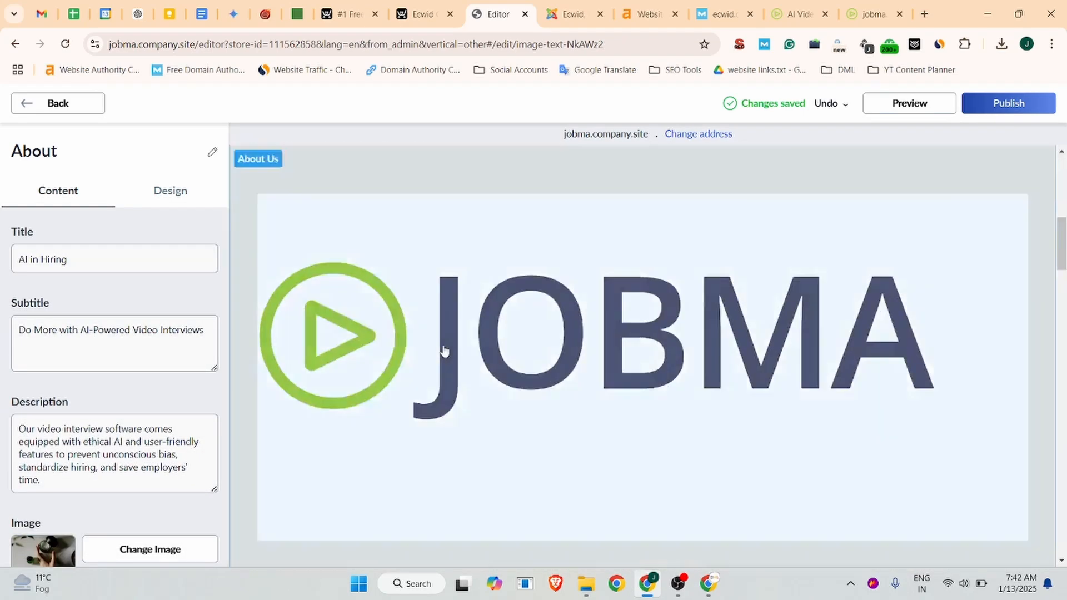
scroll(447, 354, "down", 5)
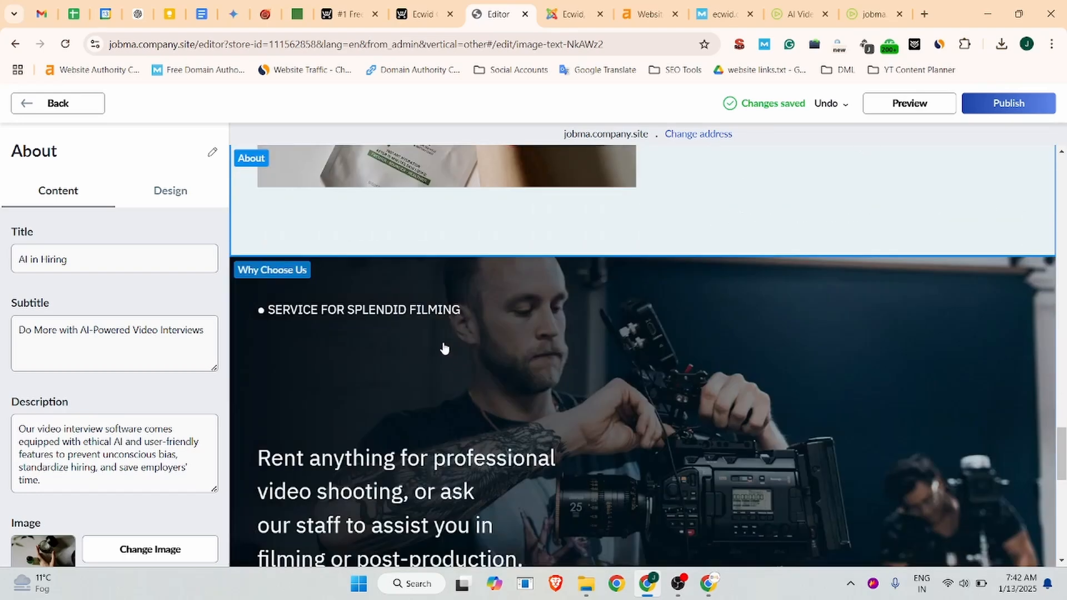
left_click(709, 303)
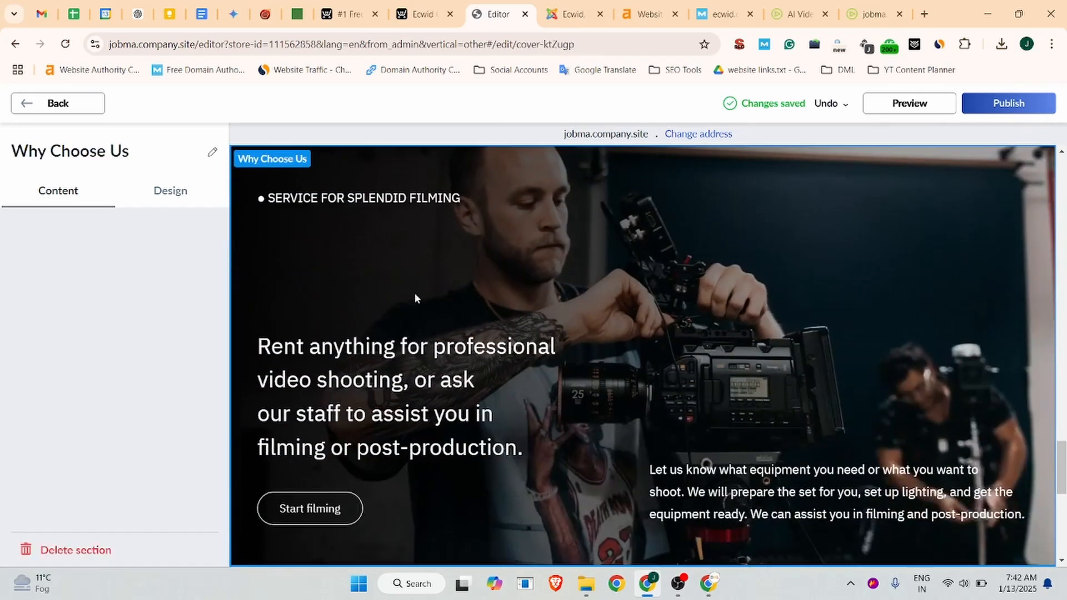
left_click(150, 522)
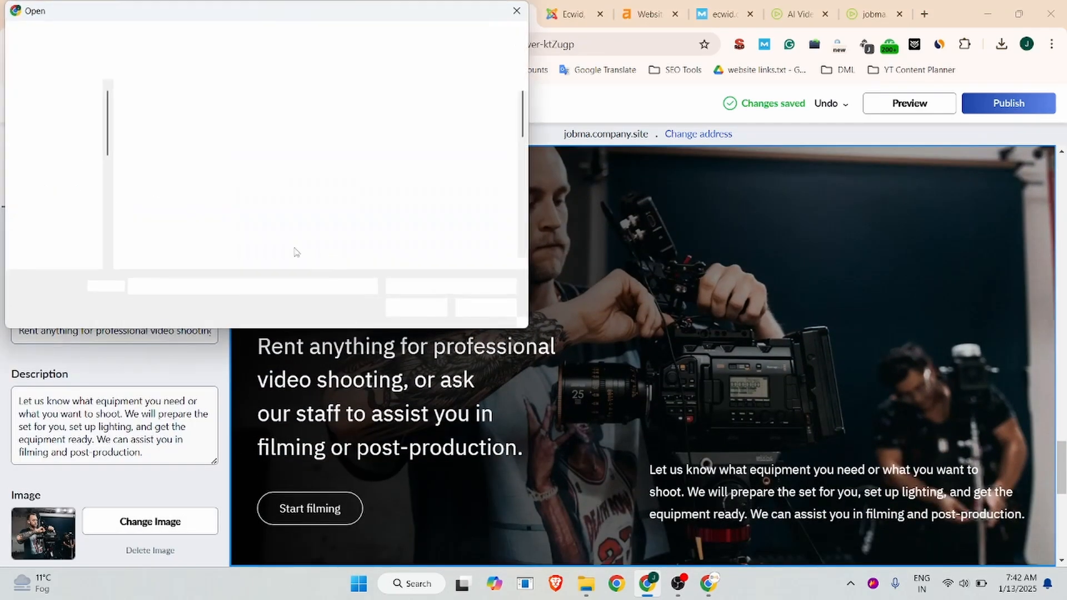
key("Escape")
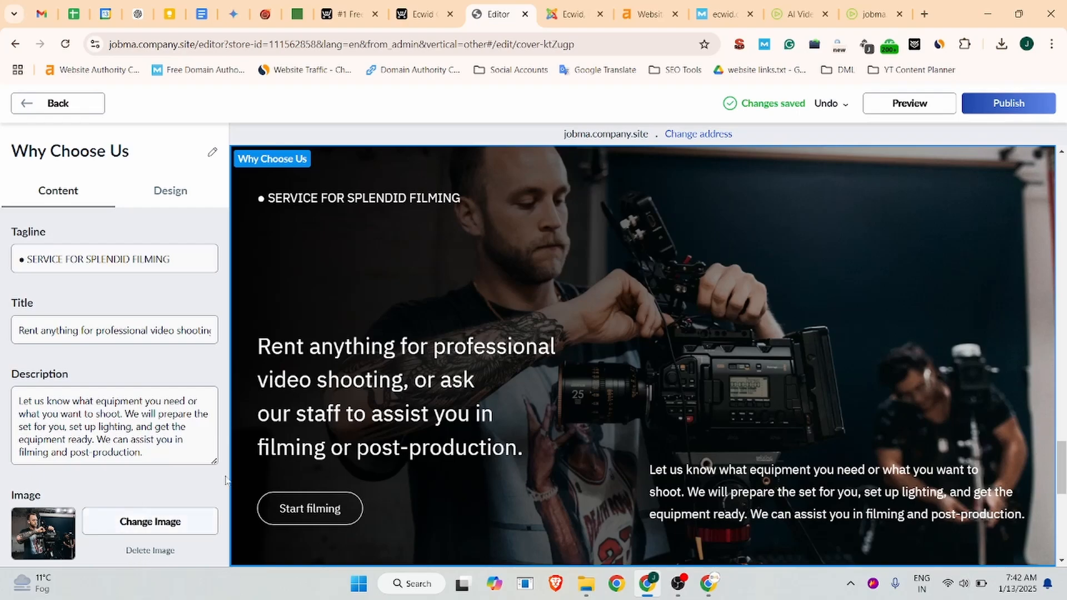
scroll(146, 473, "down", 4)
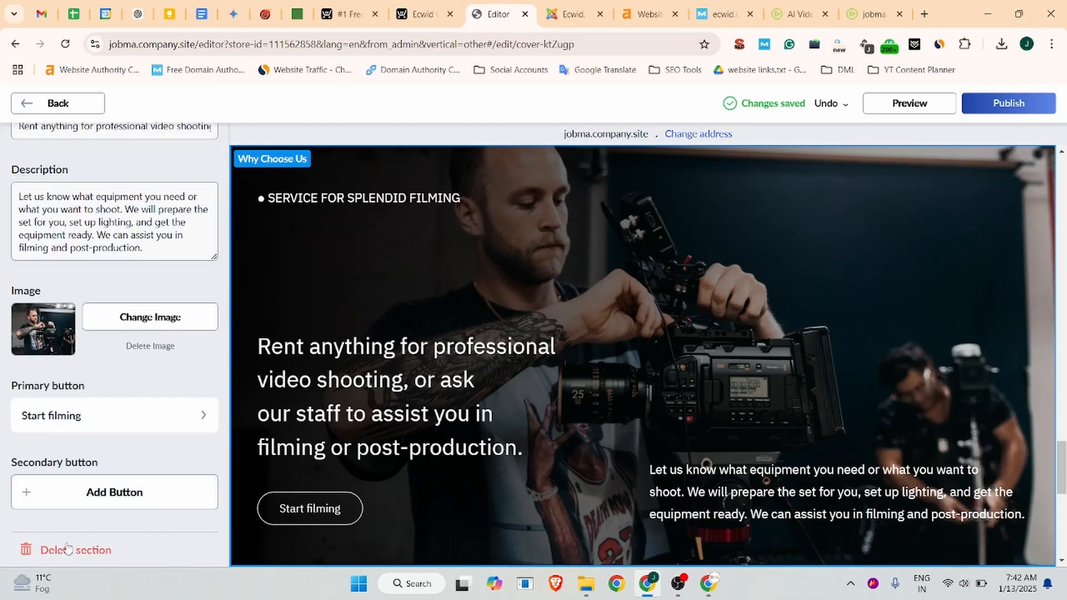
left_click(67, 549)
Open the address settings of the homepage's Contacts section.
scroll(489, 350, "down", 5)
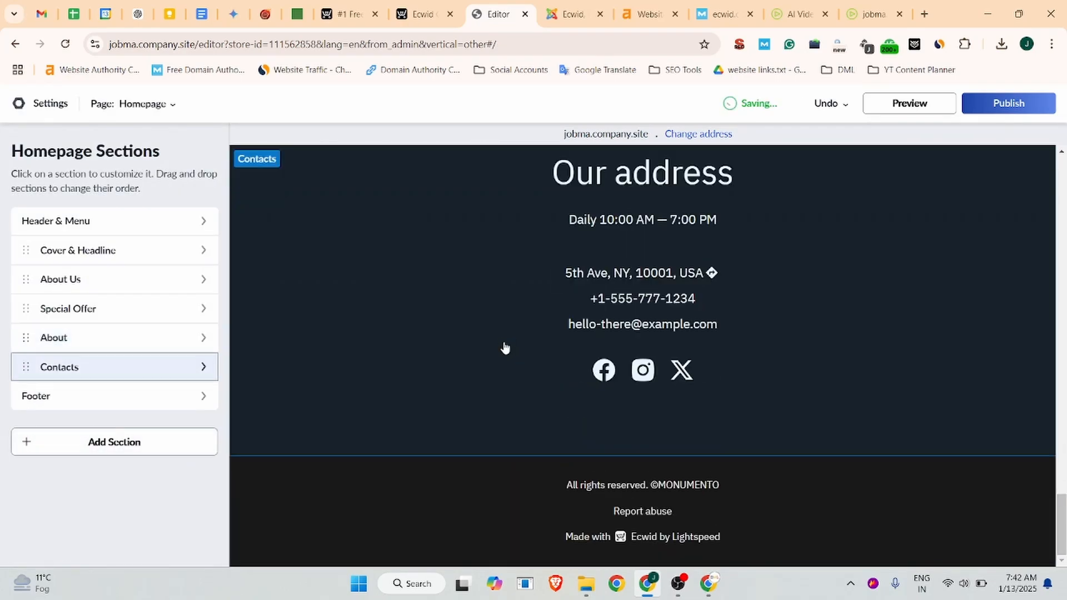
scroll(538, 388, "up", 5)
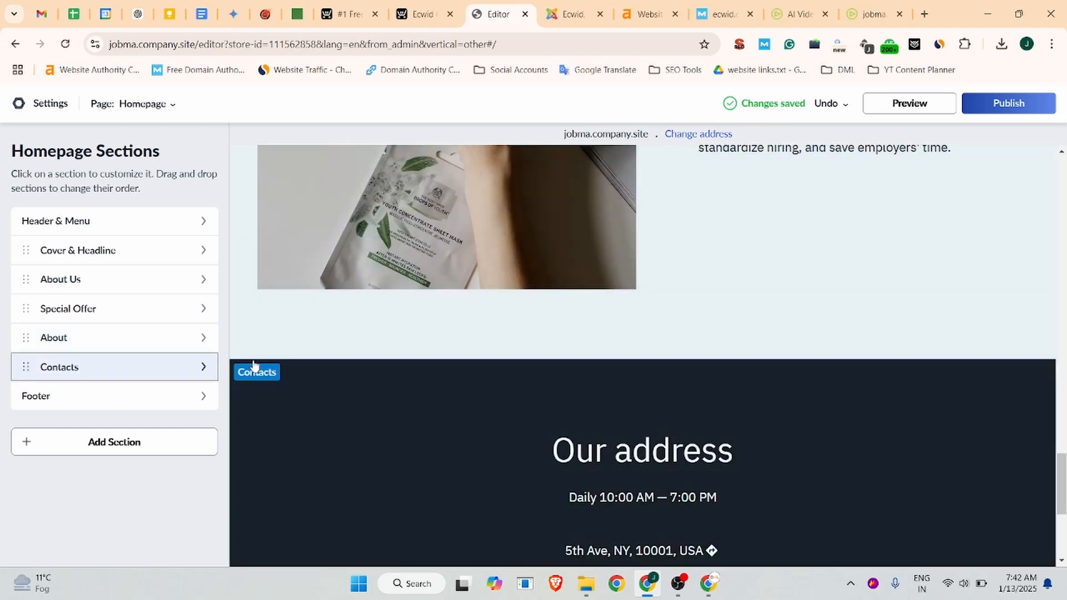
scroll(596, 271, "down", 4)
scroll(497, 400, "up", 3)
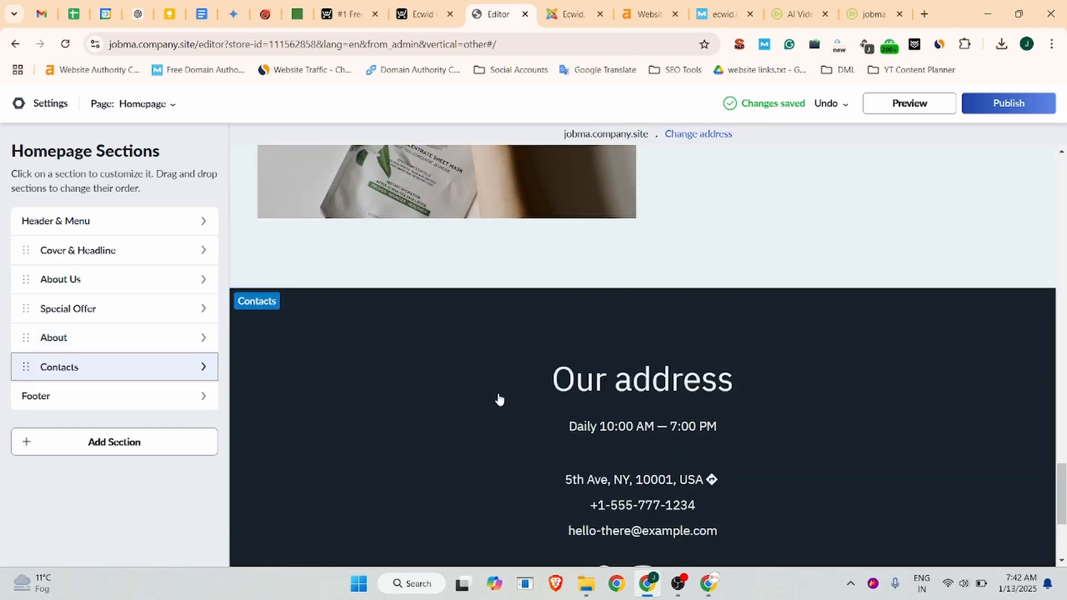
left_click(536, 381)
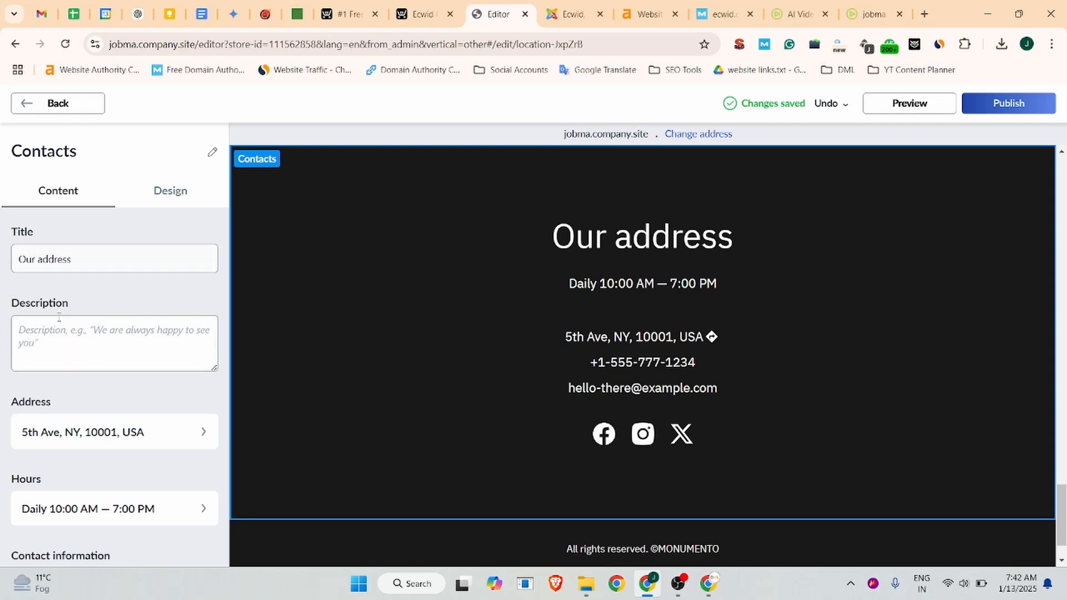
left_click(40, 434)
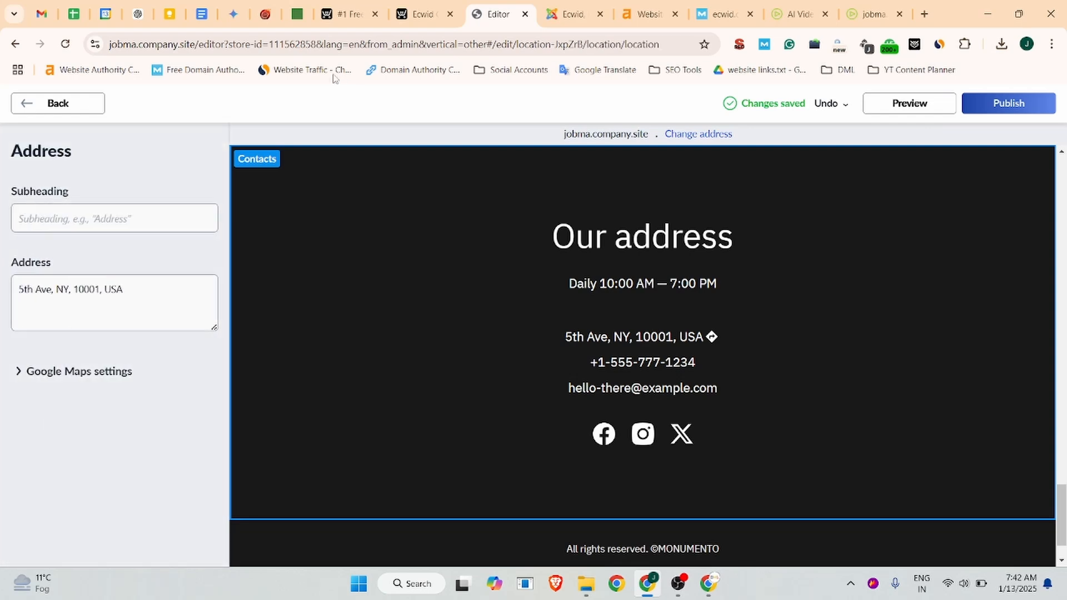
Switch to Google Docs and locate the company's address in the Business Listing document.
left_click(202, 14)
scroll(245, 539, "down", 7)
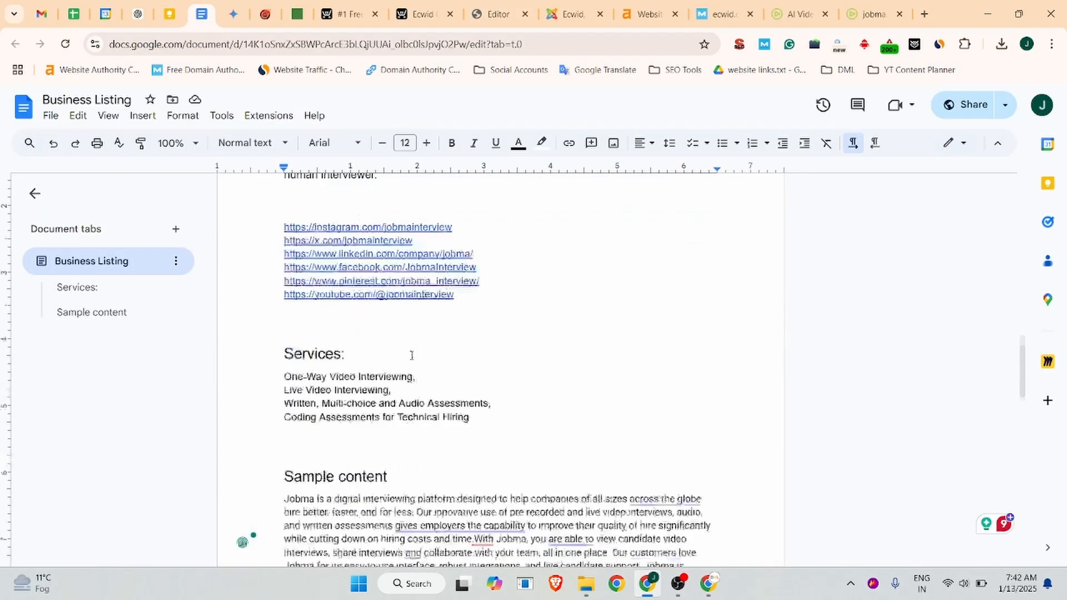
scroll(405, 360, "down", 5)
scroll(412, 367, "up", 20)
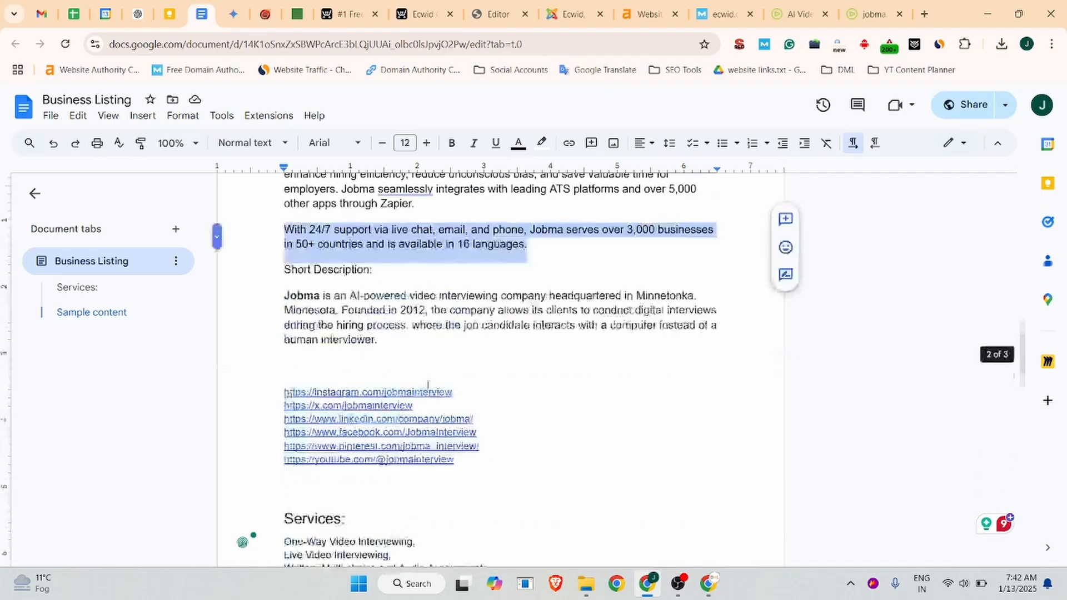
scroll(427, 386, "up", 2)
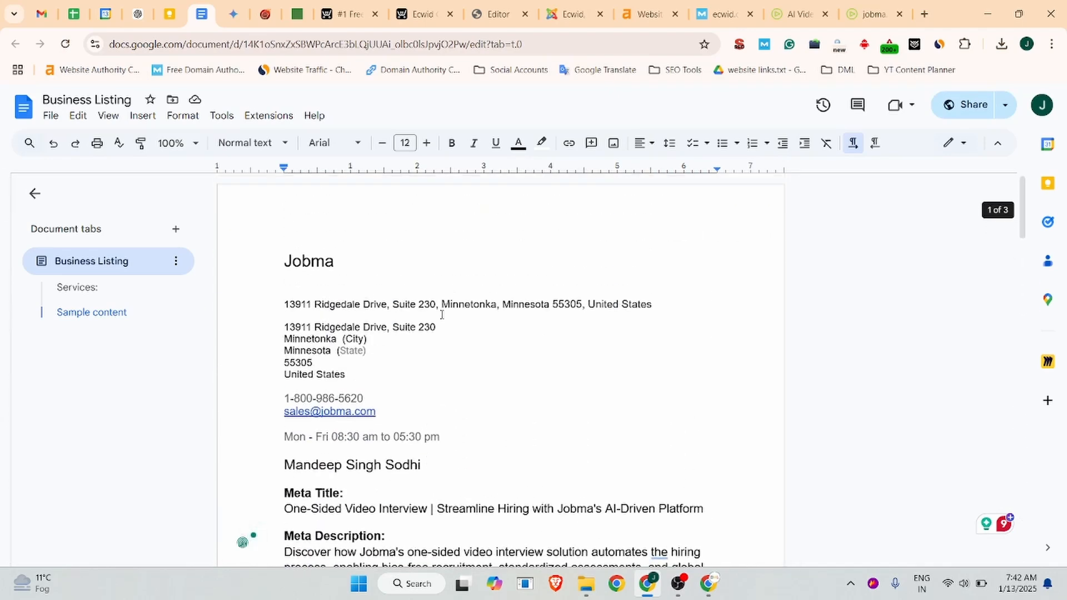
triple_click(476, 309)
left_click(476, 20)
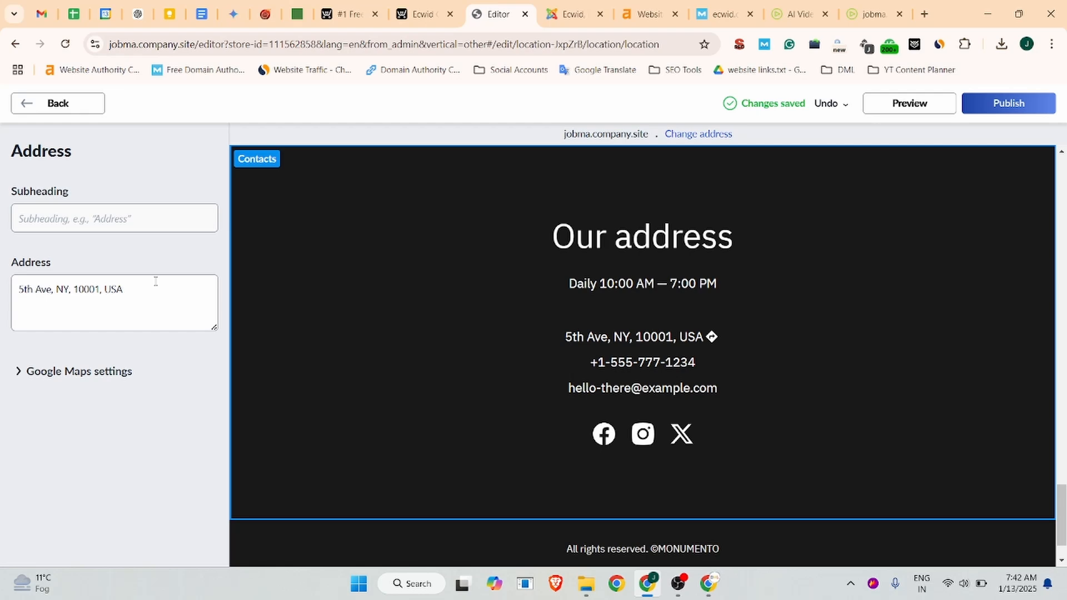
Replace the sample address in the Contacts section with the company's street address line copied from the Business Listing document.
left_click(202, 14)
left_click(442, 328)
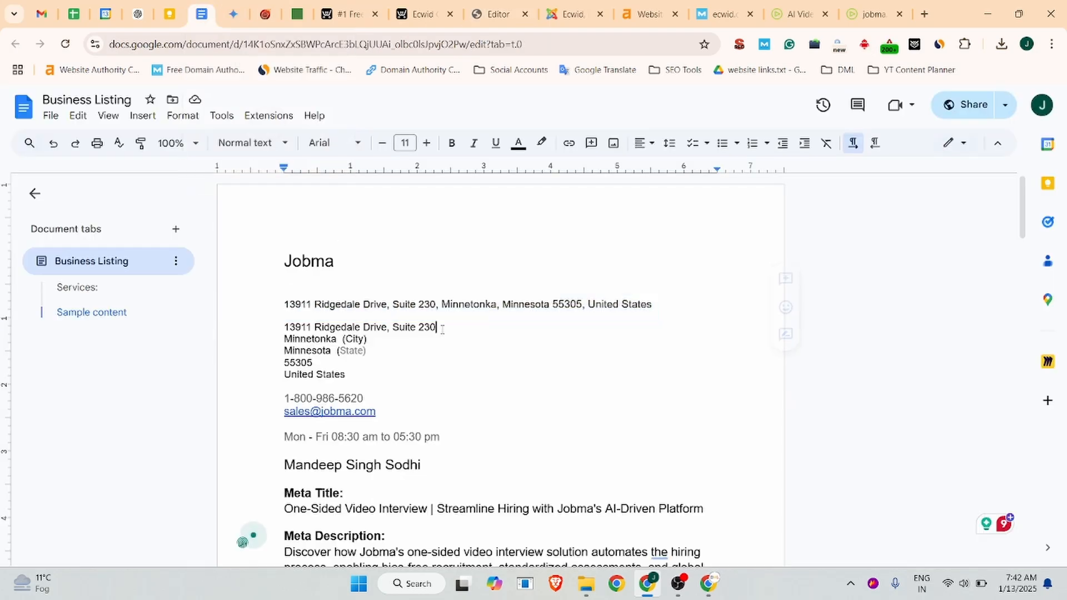
left_click_drag(441, 328, 217, 326)
key("ctrl+c")
left_click(498, 14)
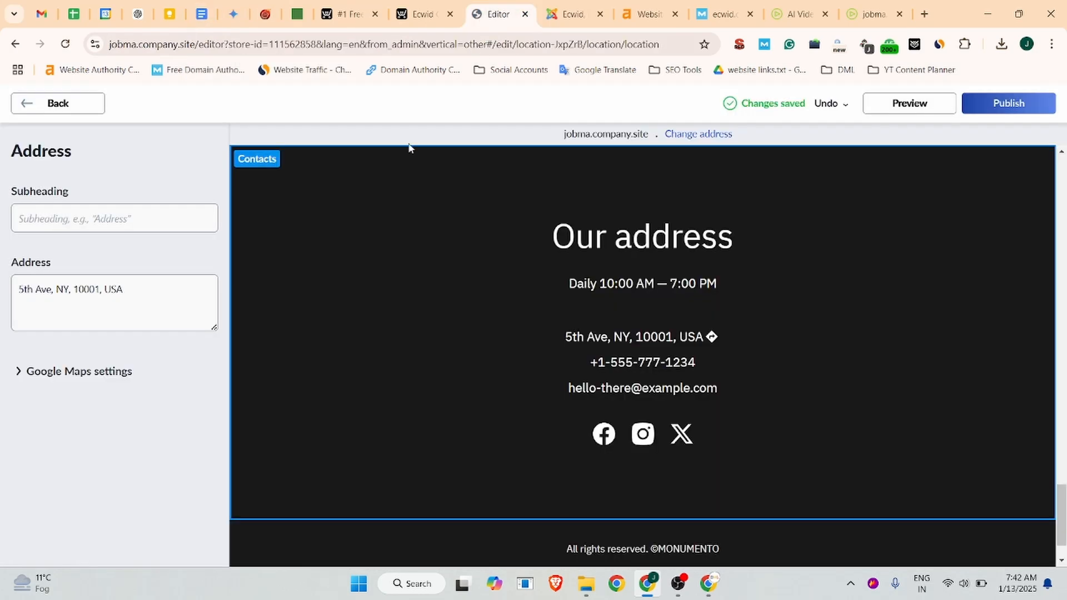
left_click_drag(135, 285, 1, 287)
key("ctrl+v")
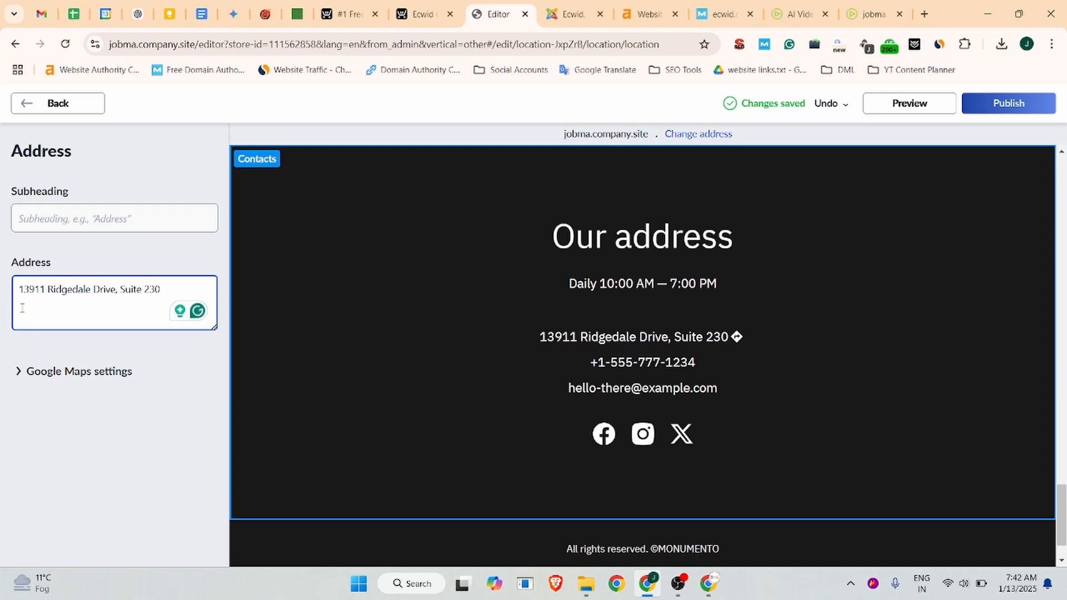
Fill the Contacts section's Google Maps postal address with the company's full address copied from the Business Listing document.
left_click(61, 375)
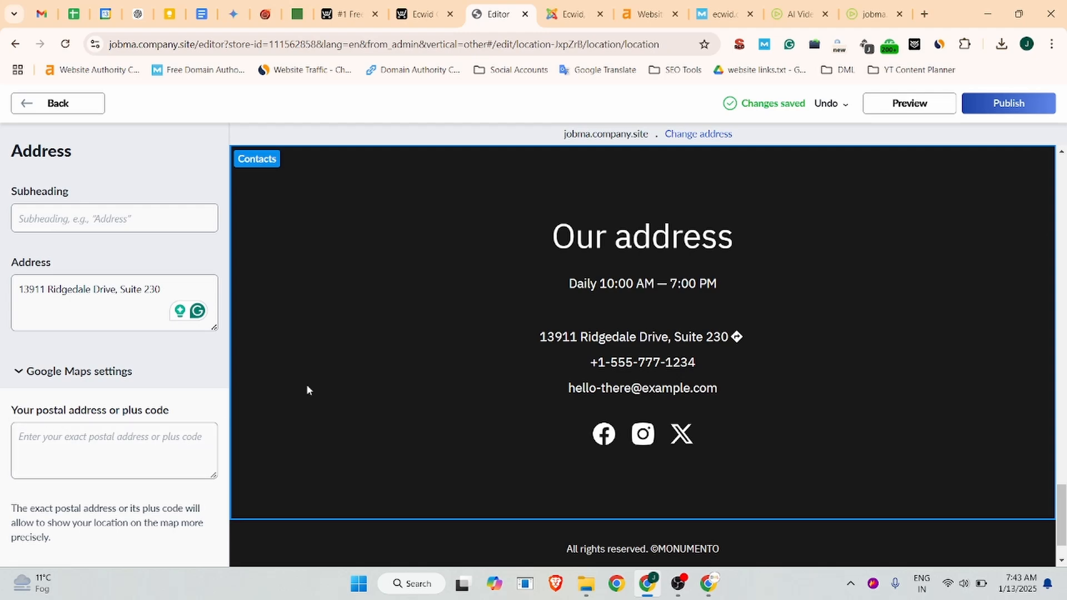
left_click(202, 14)
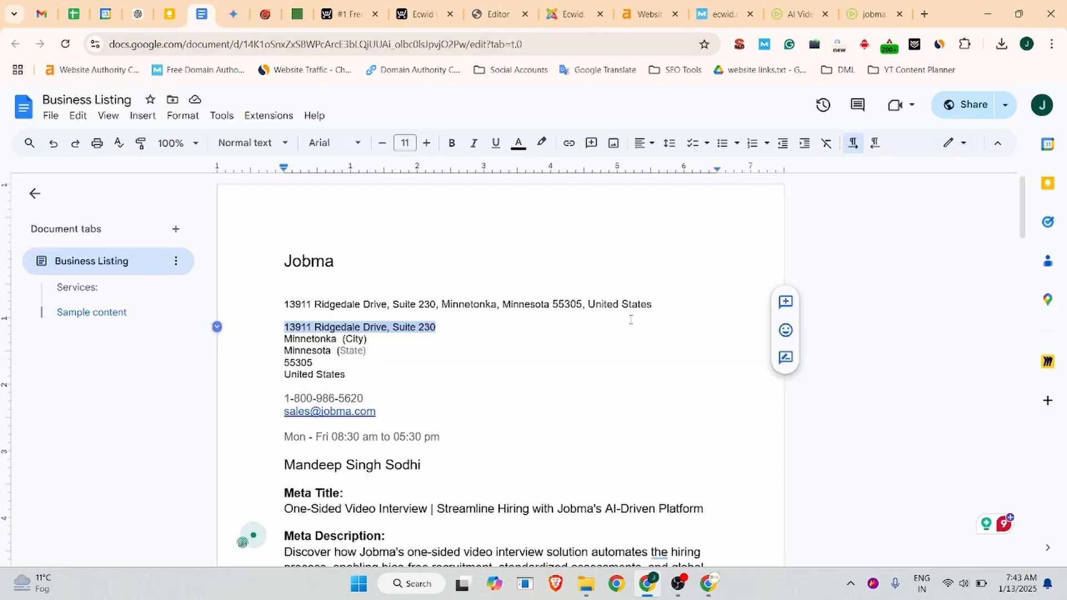
left_click_drag(661, 307, 283, 304)
key("ctrl+c")
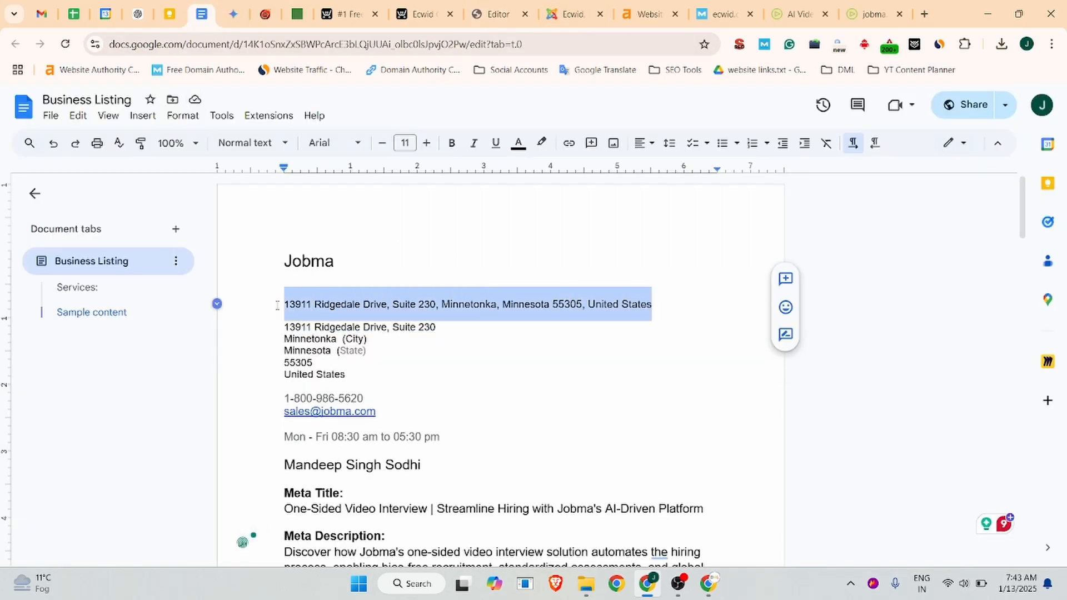
left_click(498, 14)
left_click(78, 438)
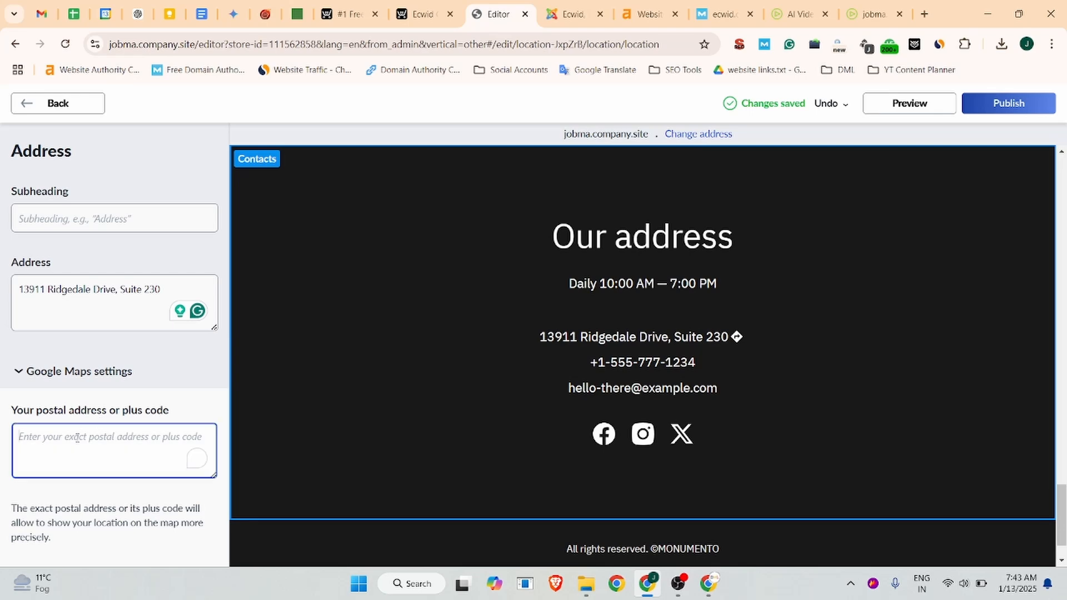
key("ctrl+v")
scroll(99, 467, "down", 1)
scroll(654, 308, "down", 2)
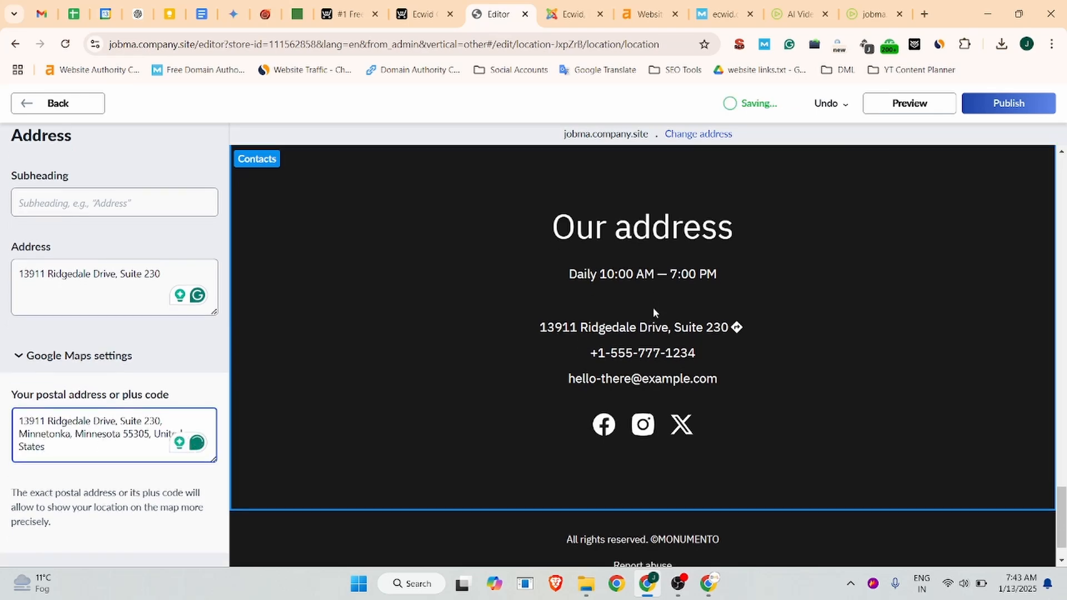
scroll(554, 298, "up", 6)
scroll(554, 298, "down", 6)
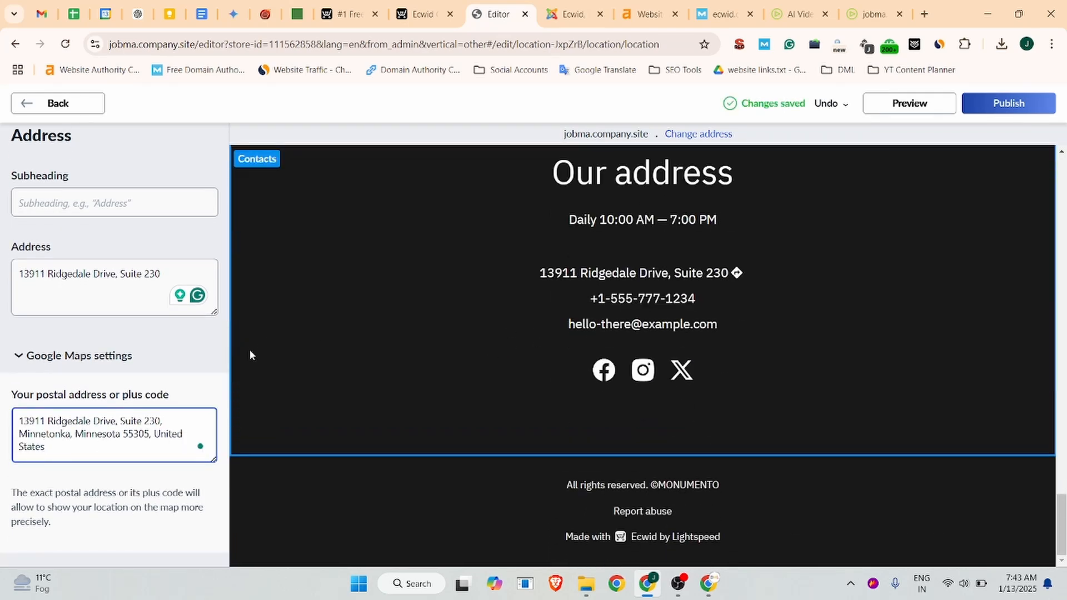
left_click(50, 104)
Set the Contacts section's hours note to "Mon - Fri 08:30 am to 05:30 pm", copied from the Business Listing document.
scroll(118, 360, "down", 3)
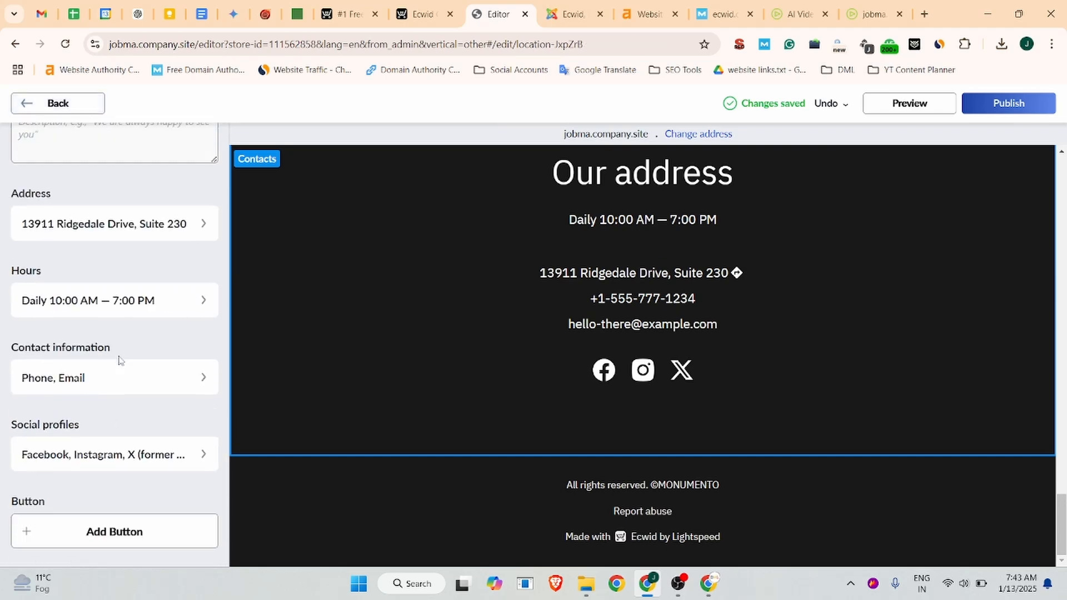
left_click(58, 305)
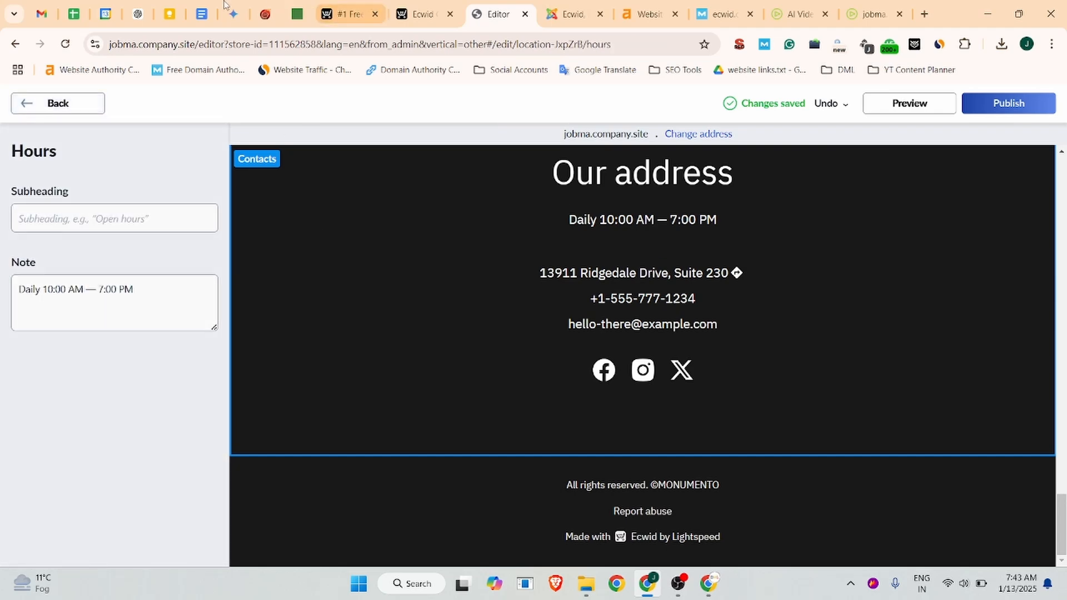
left_click(201, 14)
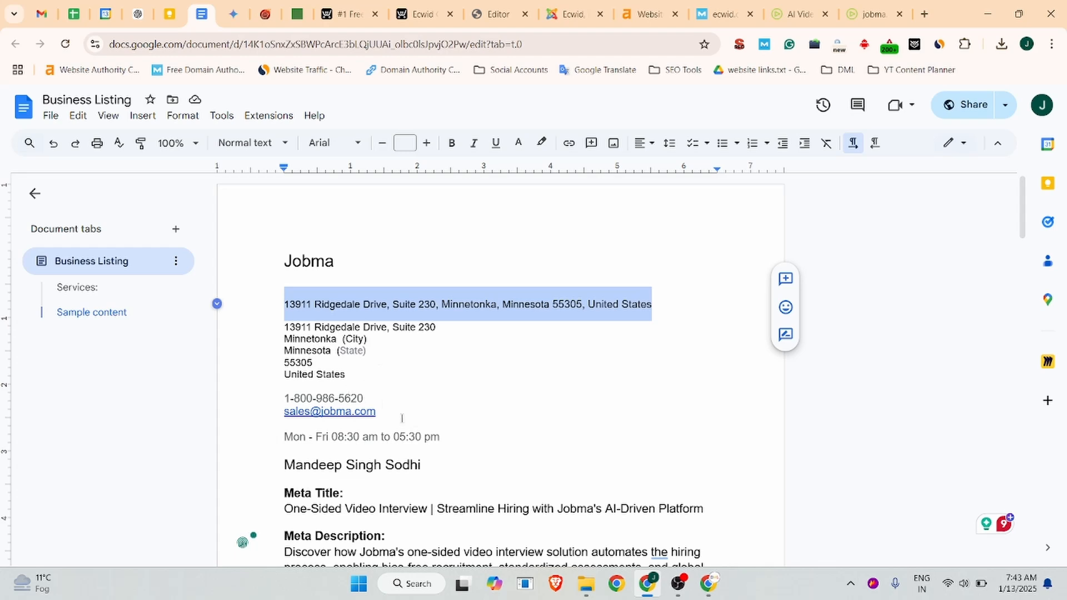
left_click_drag(464, 438, 283, 438)
key("ctrl+c")
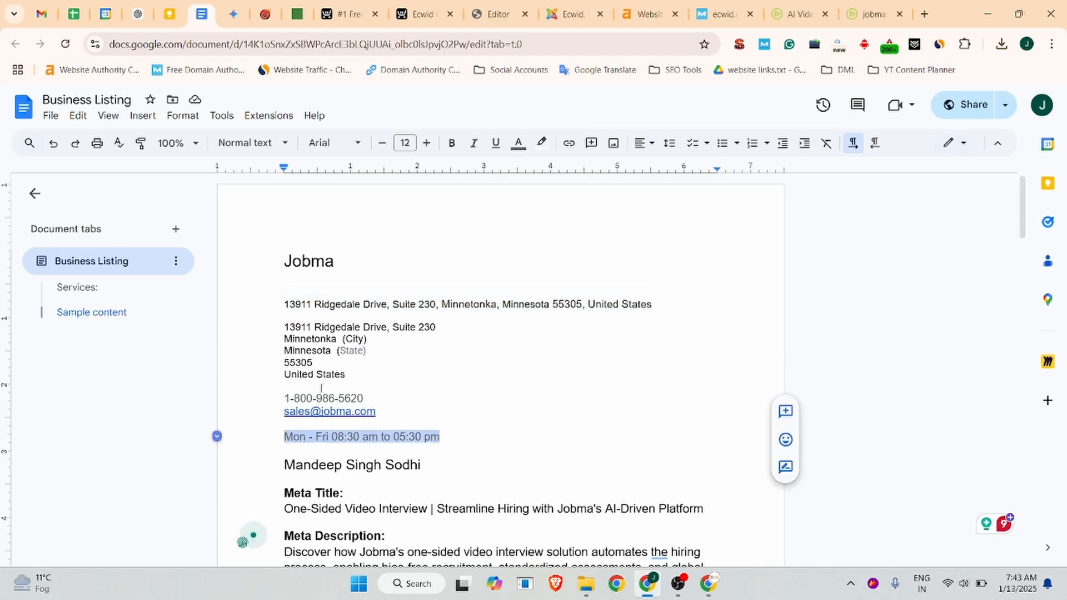
left_click(497, 14)
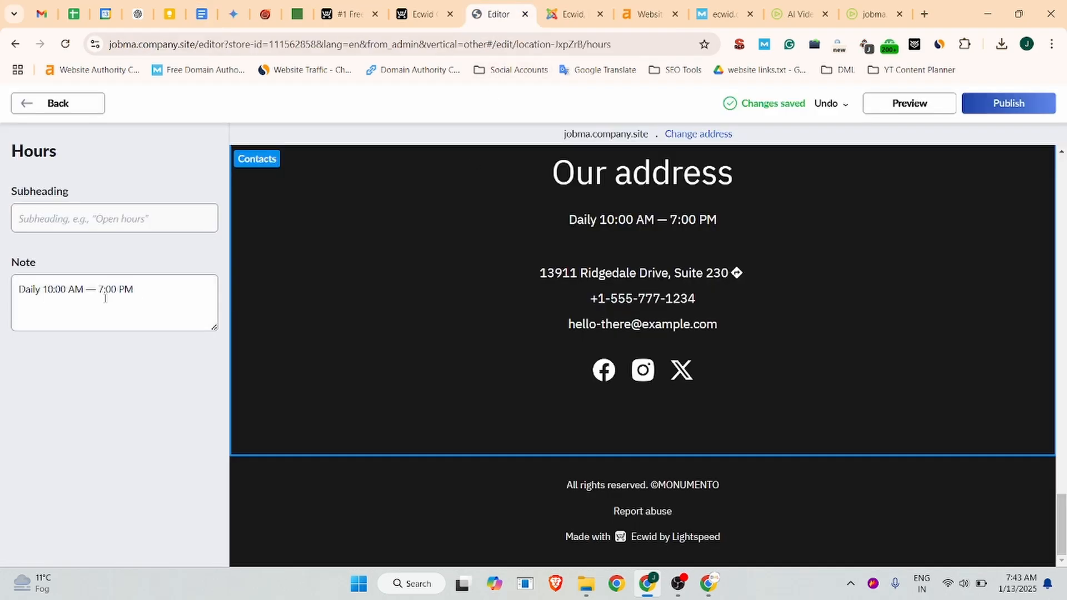
triple_click(150, 298)
key("ctrl+v")
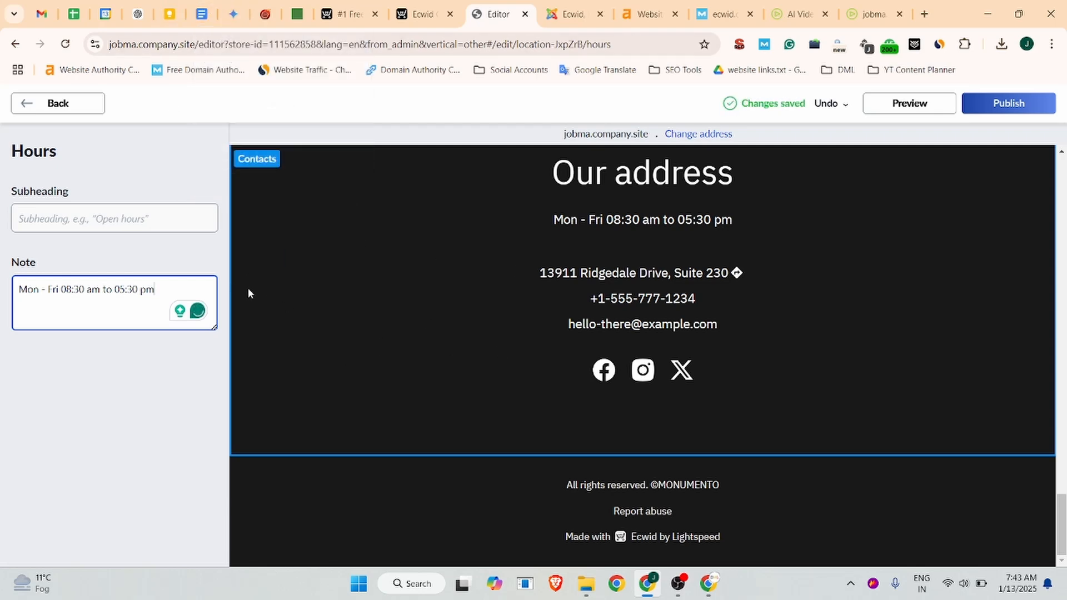
left_click(31, 110)
Replace the sample phone number in the contact information with the company's phone number from the Business Listing document.
scroll(95, 439, "down", 3)
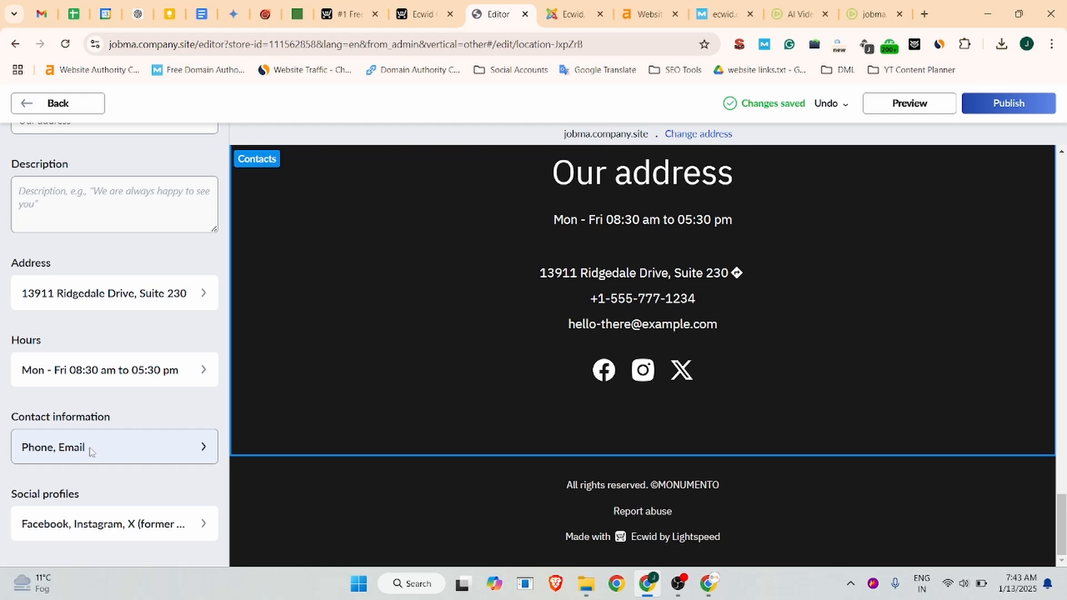
left_click(91, 450)
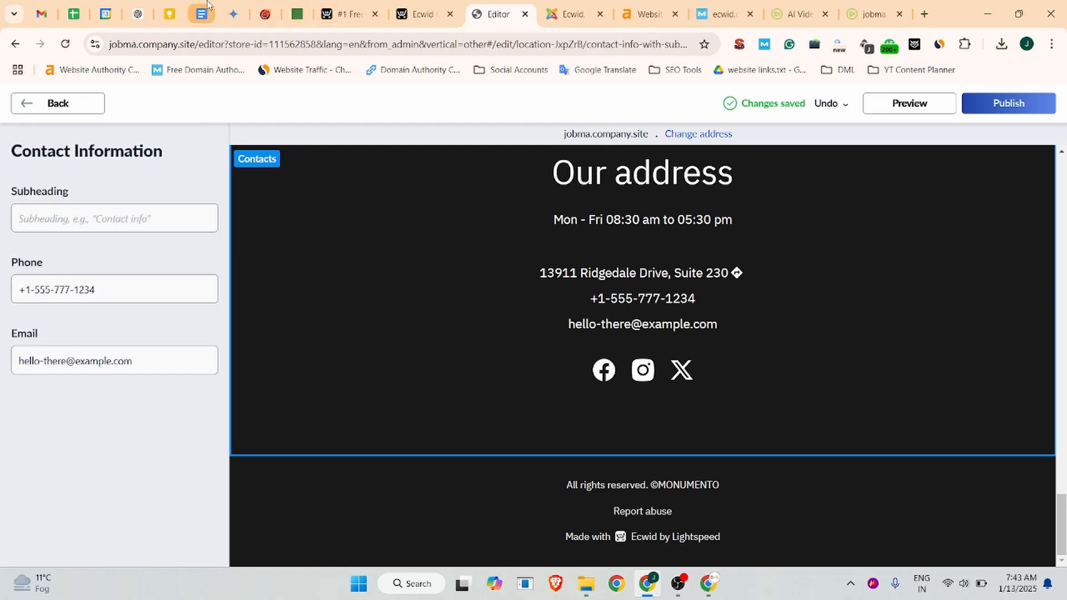
left_click(201, 14)
left_click_drag(377, 397, 278, 396)
key("ctrl+c")
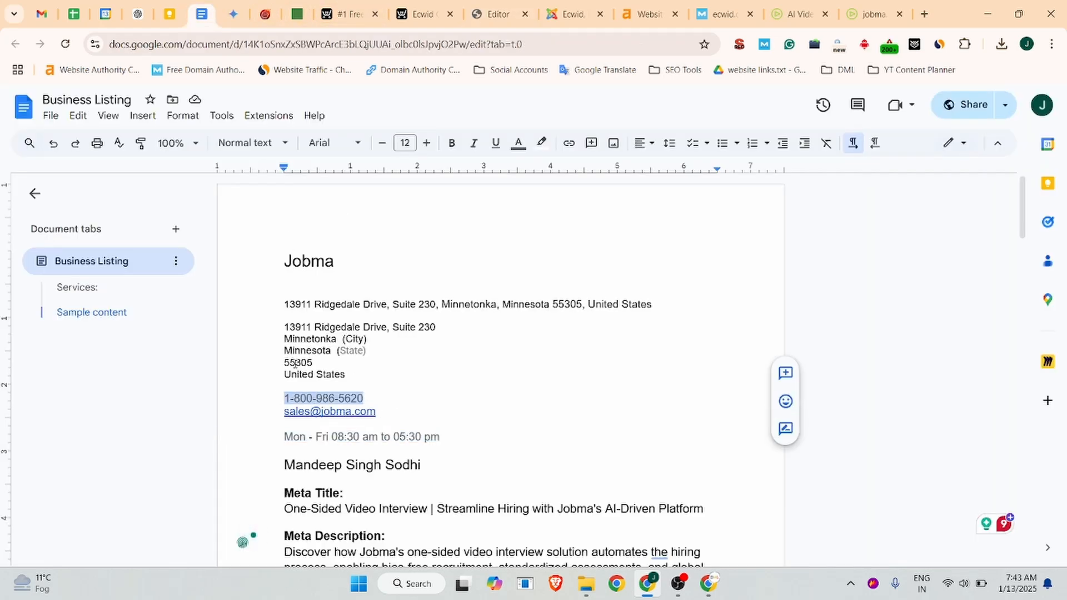
left_click(494, 14)
left_click_drag(122, 289, 0, 278)
key("ctrl+v")
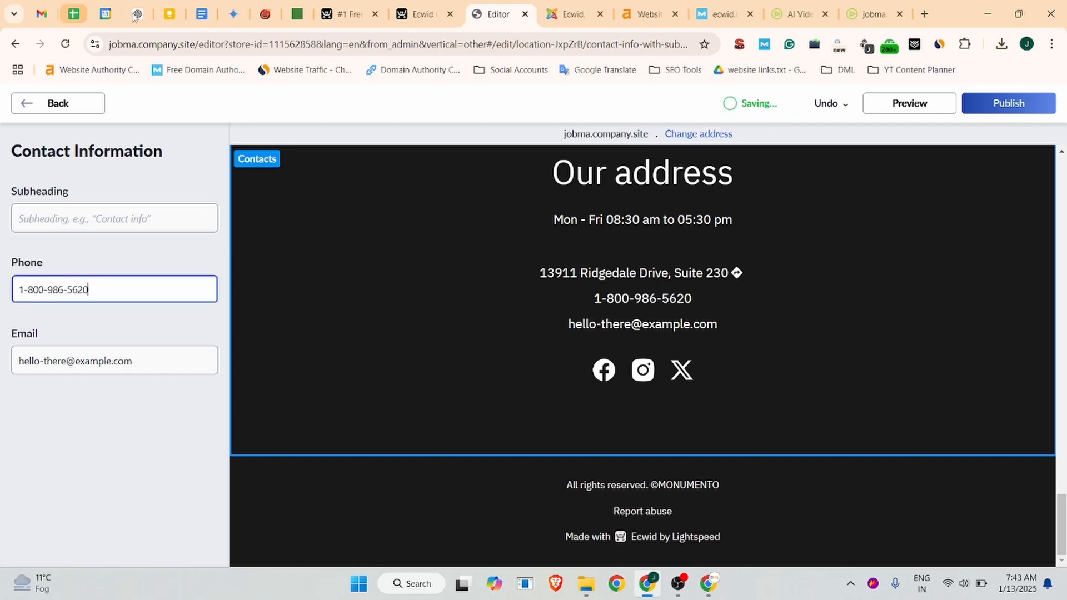
Replace the sample email in the contact information with the company's sales email from the Business Listing document.
left_click(201, 14)
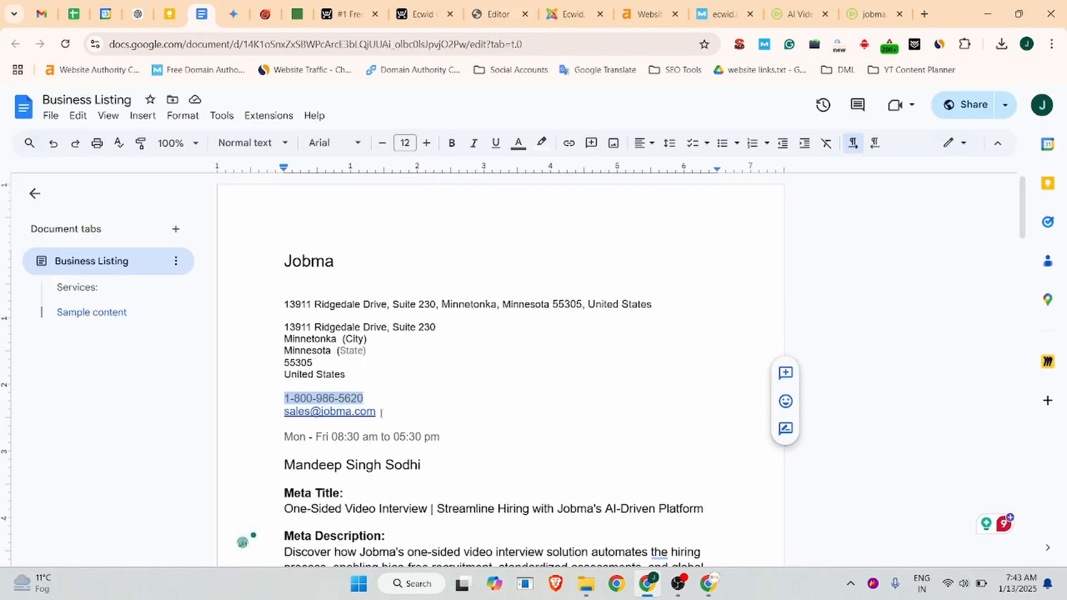
left_click_drag(381, 413, 284, 412)
key("ctrl+c")
left_click(498, 14)
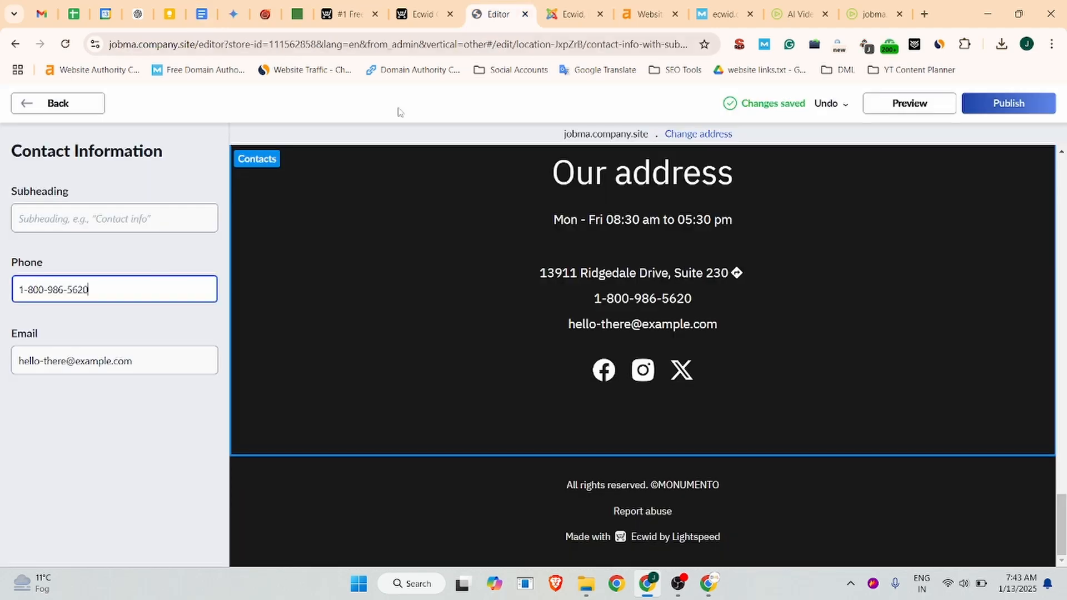
left_click_drag(118, 353, 3, 356)
key("ctrl+v")
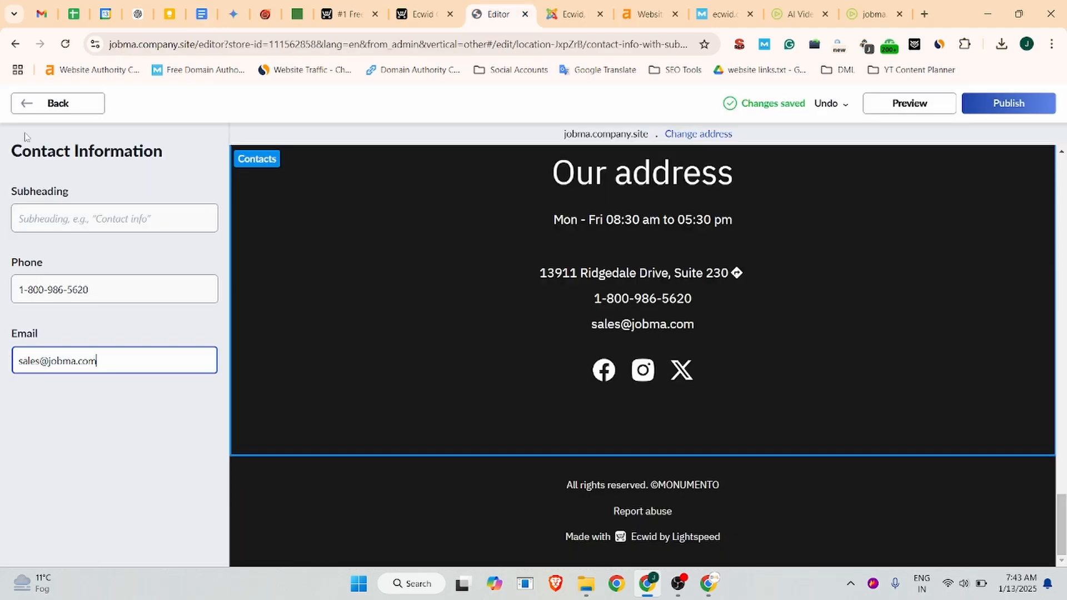
left_click(44, 103)
scroll(83, 306, "down", 4)
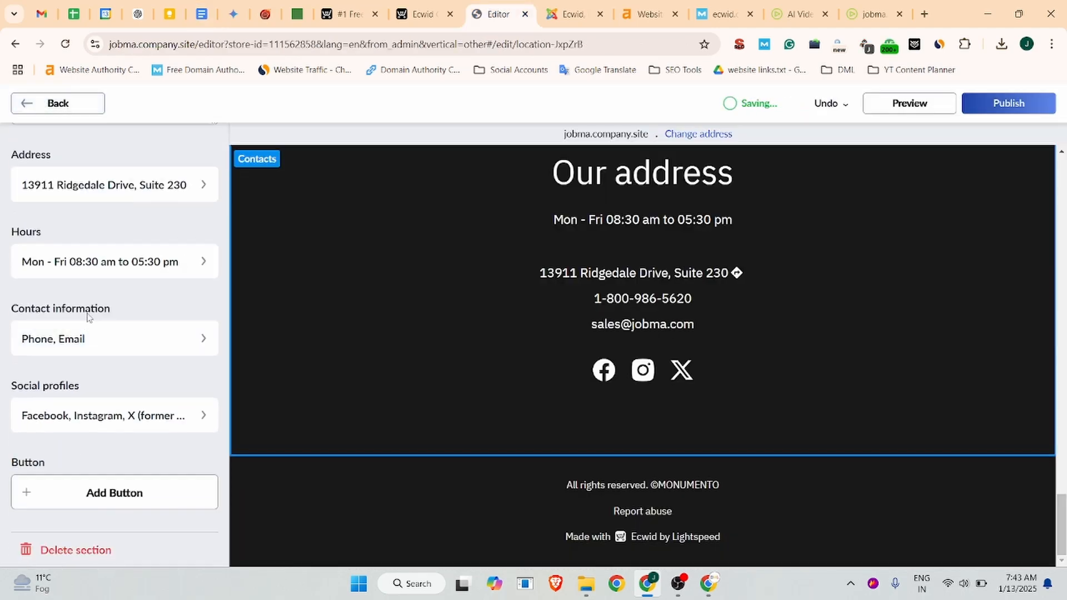
left_click(119, 416)
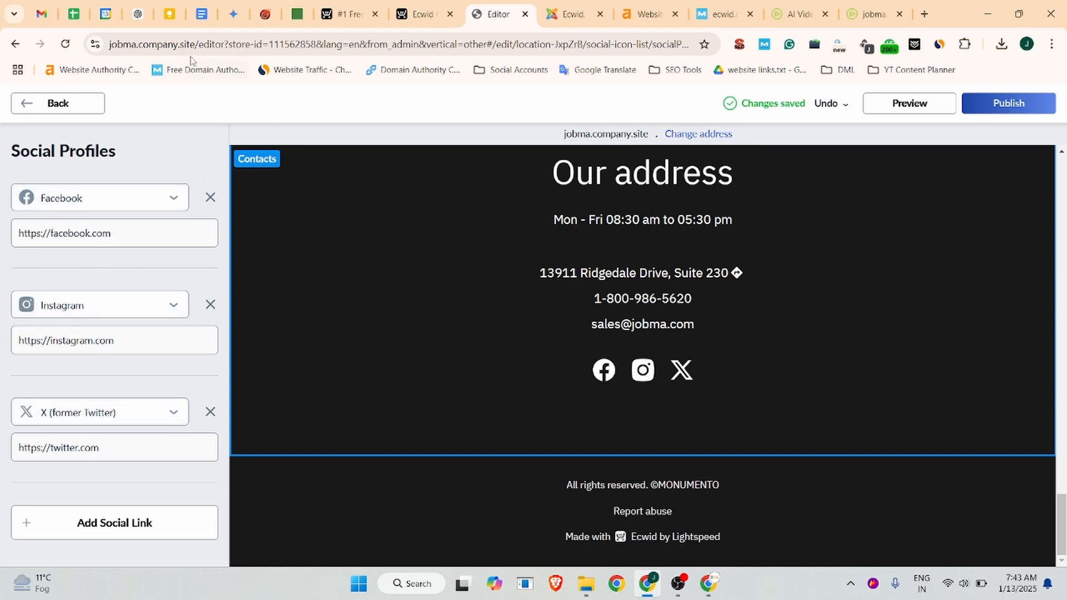
left_click(201, 14)
scroll(318, 391, "down", 20)
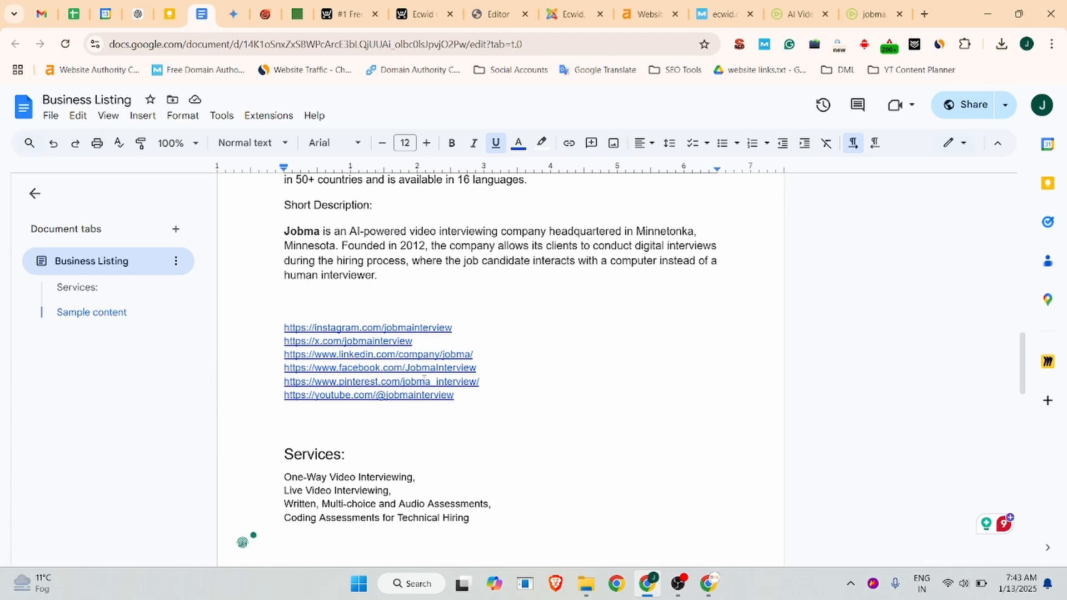
left_click_drag(478, 368, 284, 368)
key("ctrl+c")
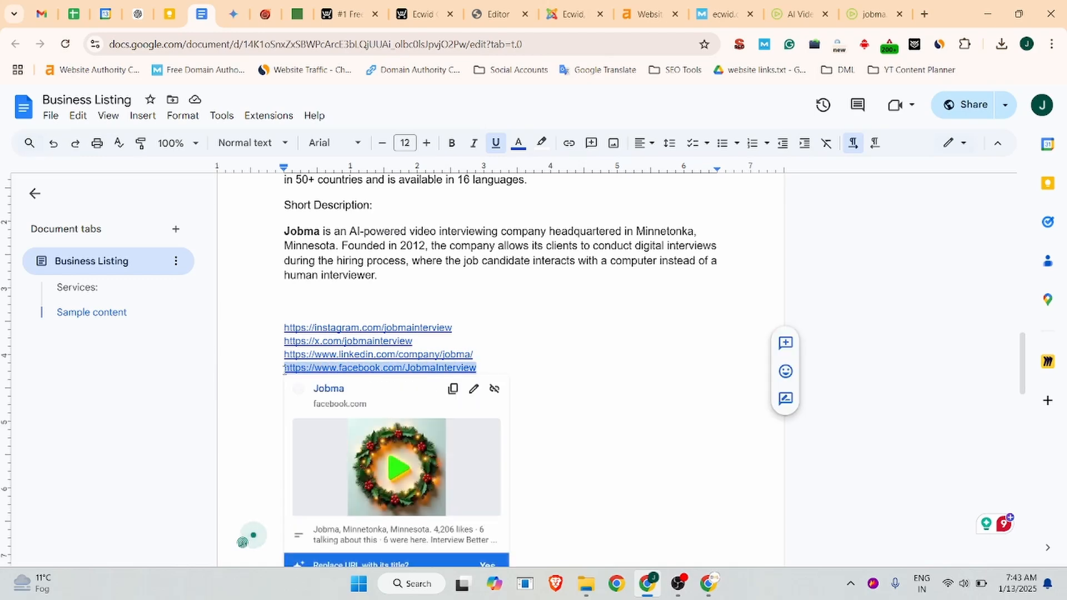
left_click(498, 14)
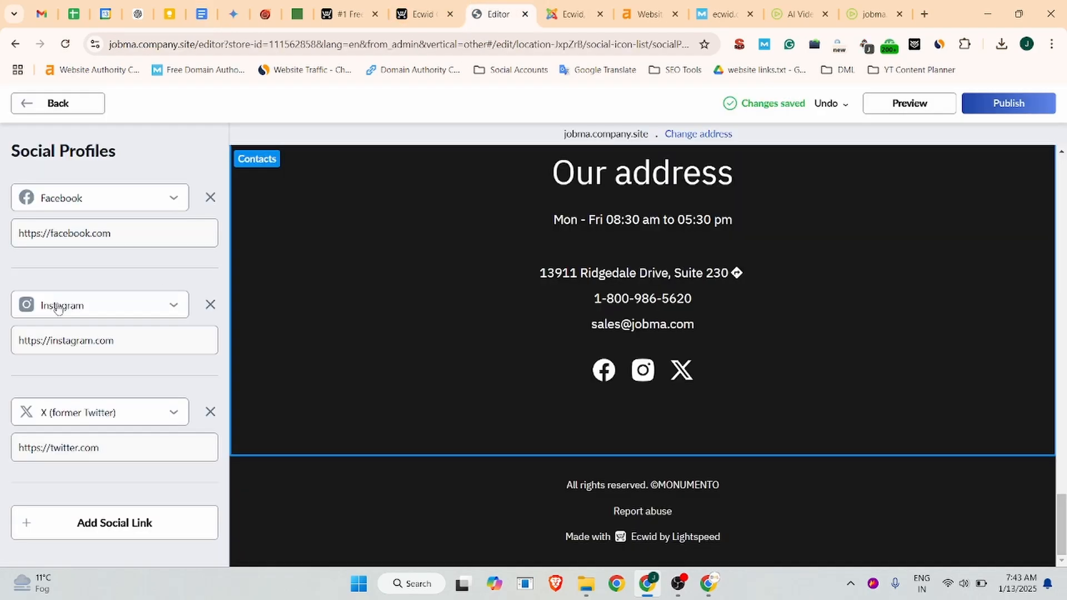
triple_click(78, 233)
key("ctrl+v")
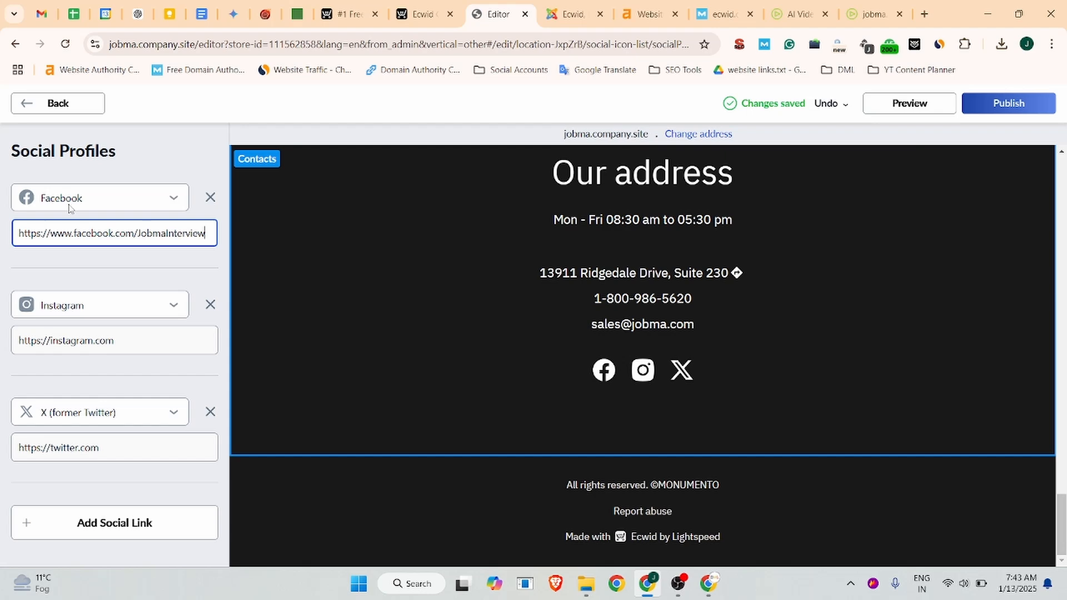
left_click(201, 15)
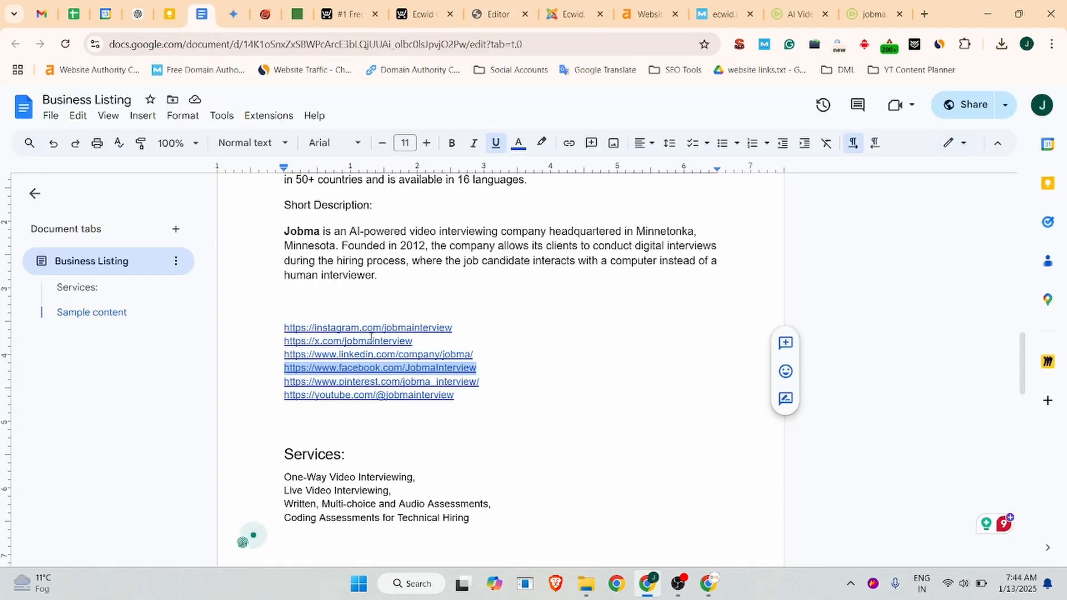
left_click_drag(452, 328, 284, 328)
key("ctrl+c")
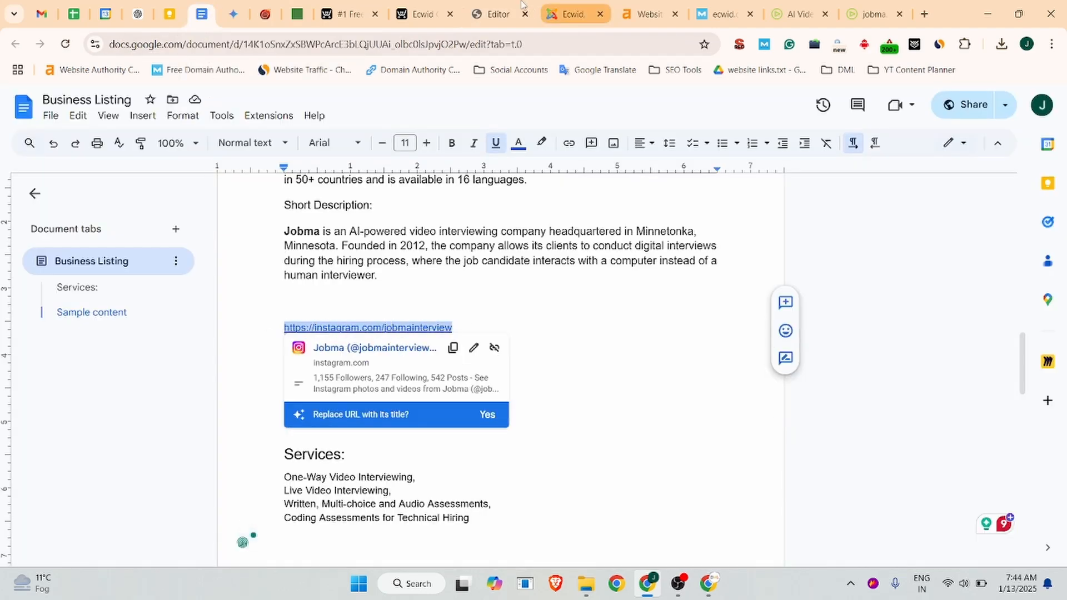
left_click(498, 14)
triple_click(95, 339)
key("ctrl+v")
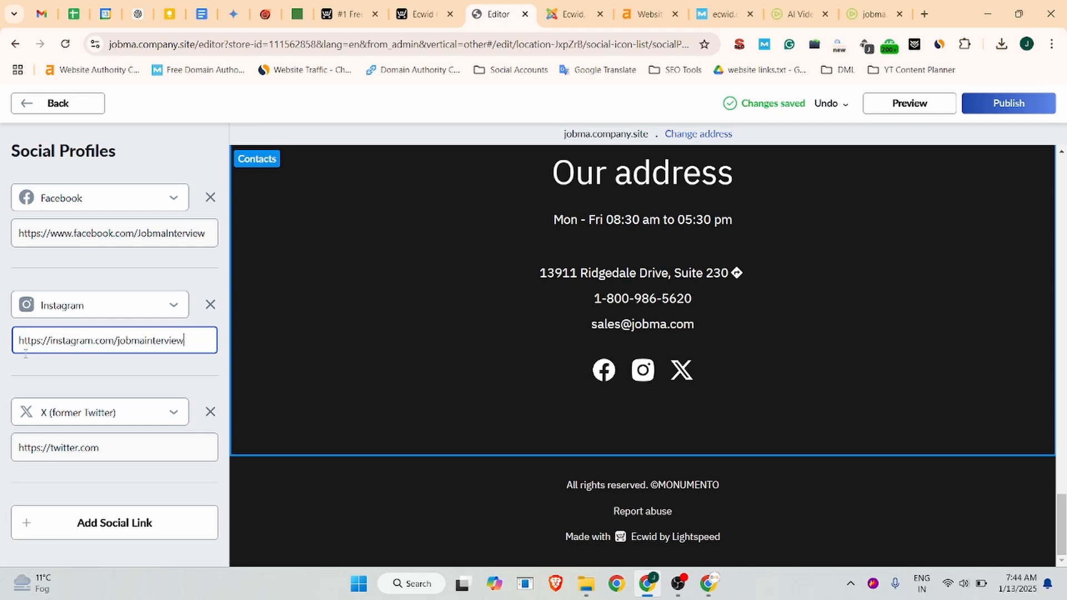
left_click(201, 14)
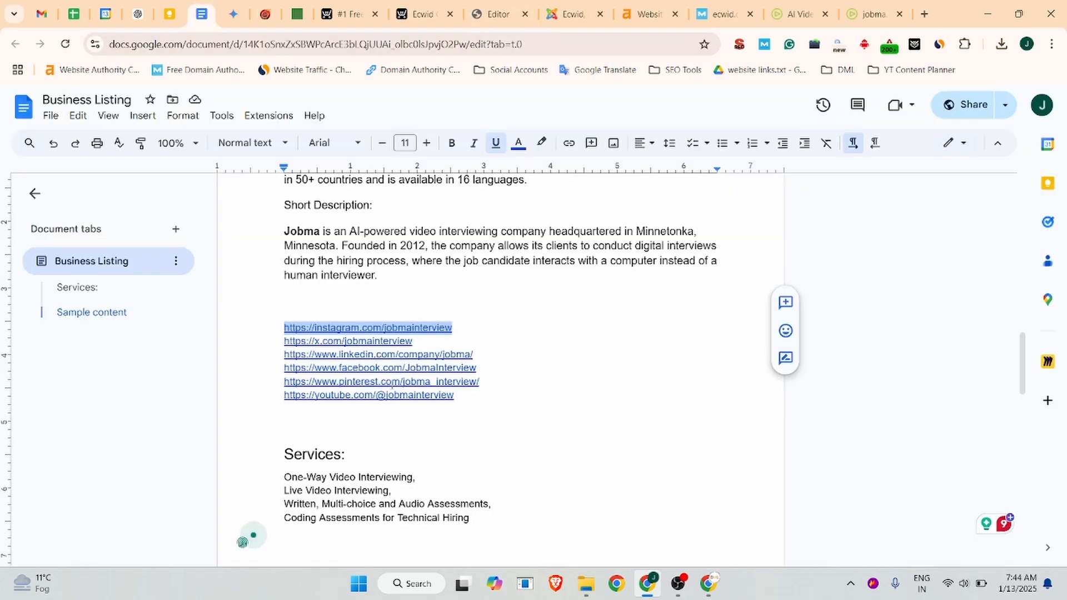
left_click_drag(414, 341, 284, 341)
key("ctrl+c")
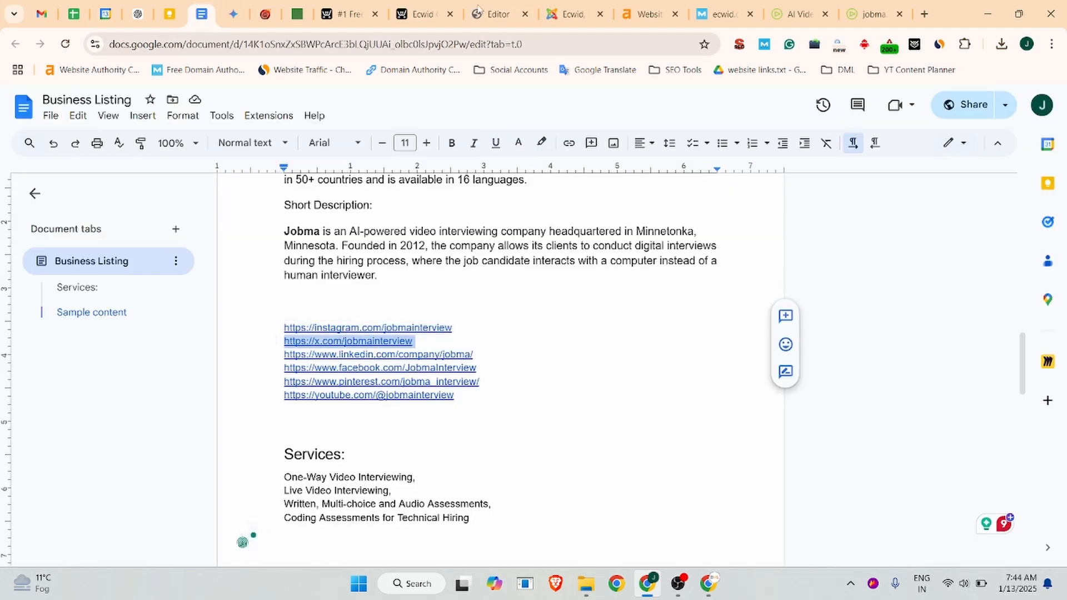
left_click(499, 14)
triple_click(61, 448)
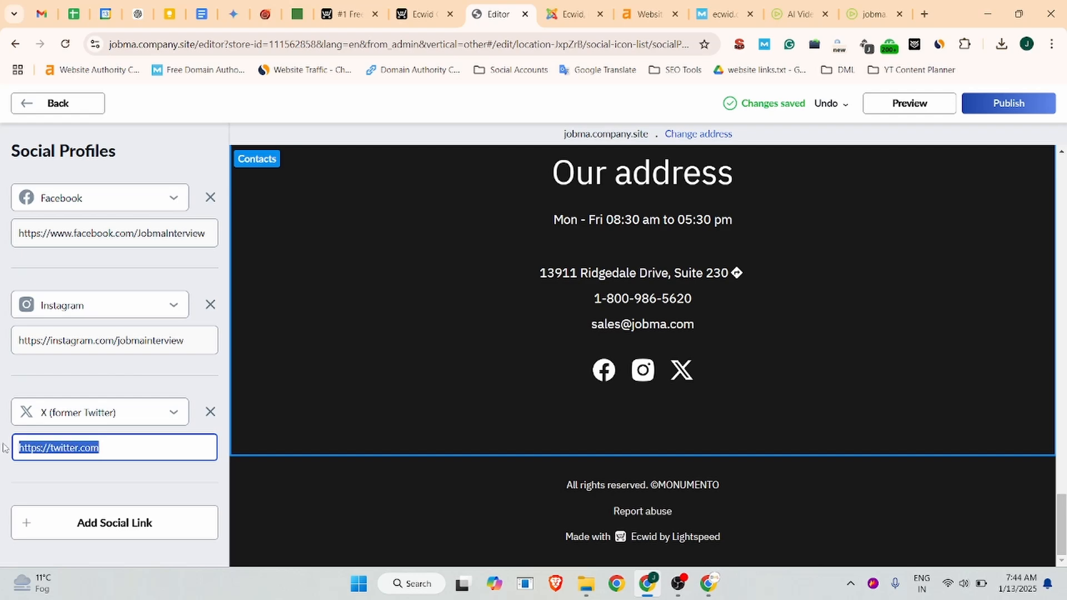
key("ctrl+v")
Add a fourth social link below the X profile and set its network to LinkedIn.
left_click(99, 525)
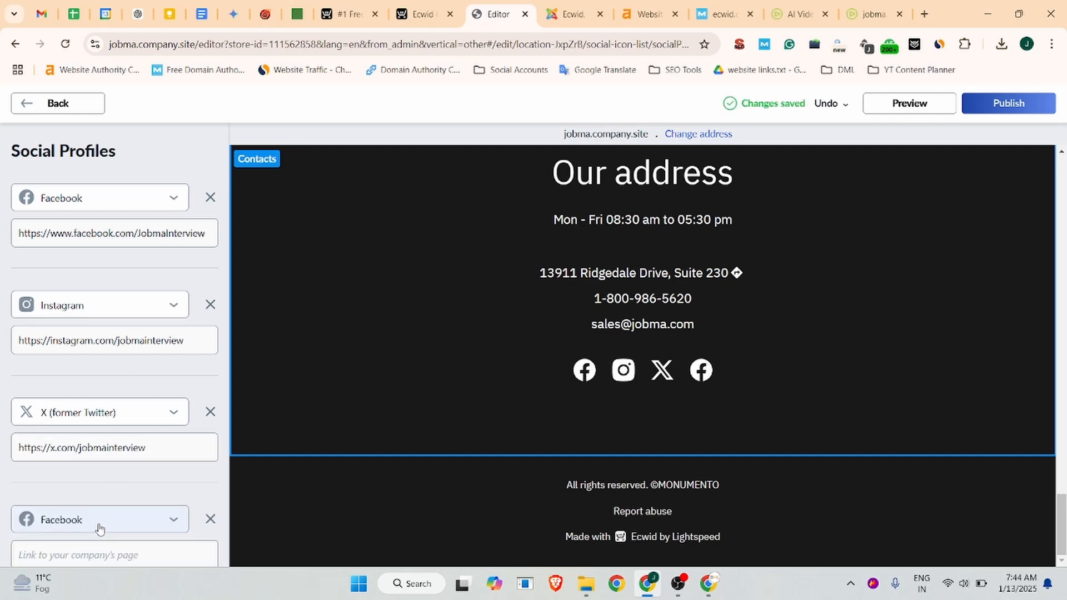
scroll(98, 466, "down", 2)
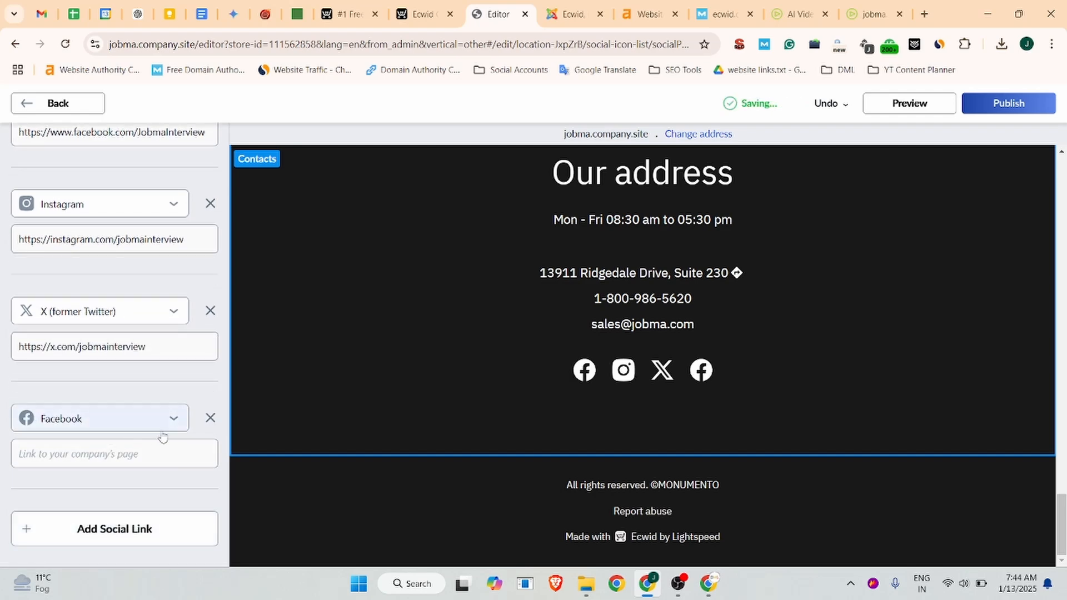
left_click(176, 421)
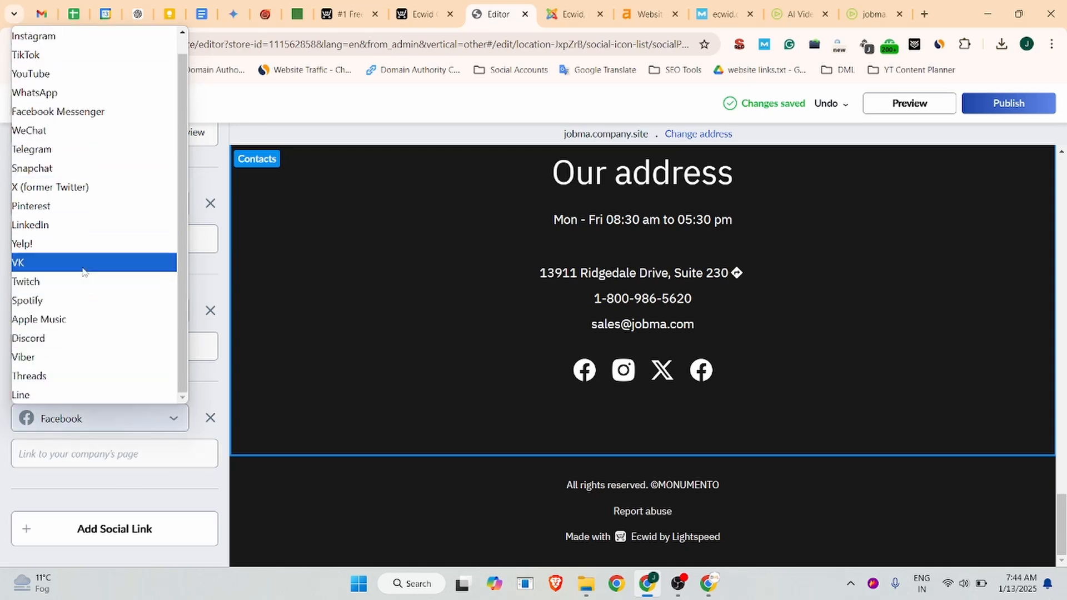
left_click(79, 228)
left_click(67, 454)
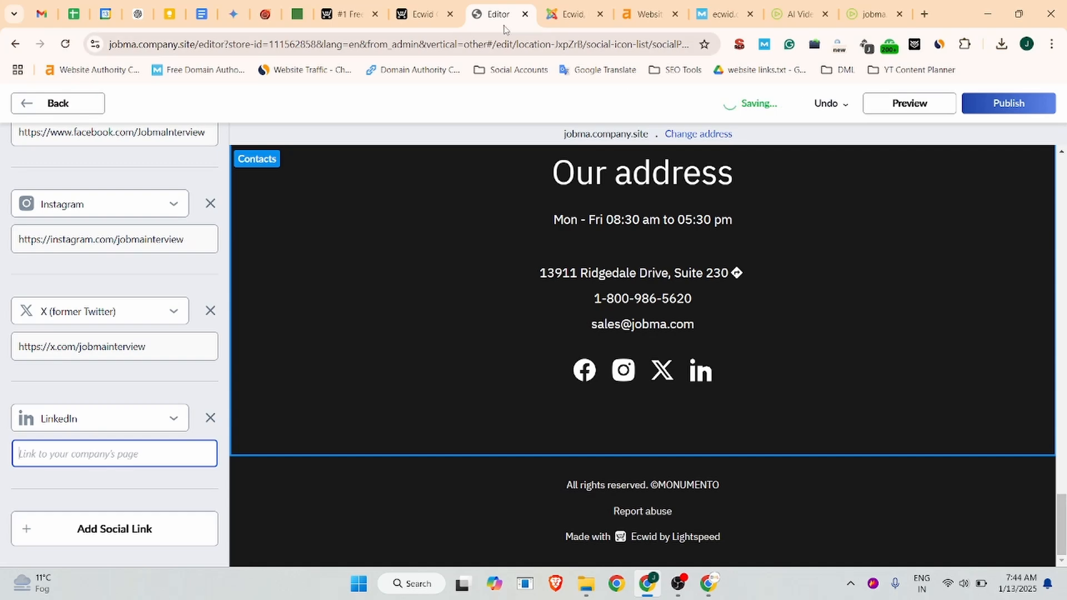
left_click(202, 14)
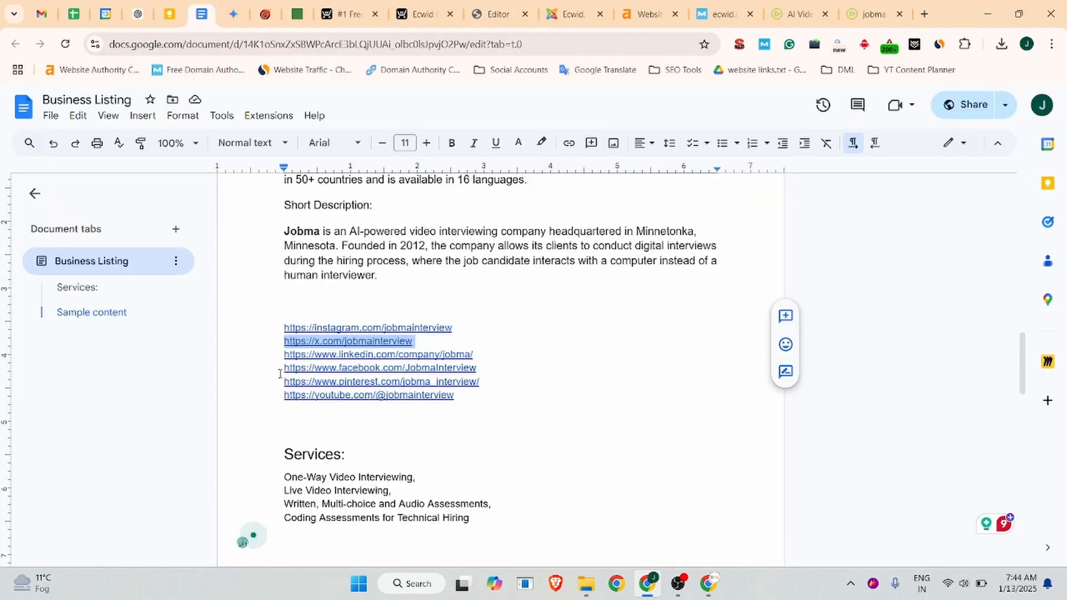
left_click_drag(496, 352, 283, 354)
key("ctrl+c")
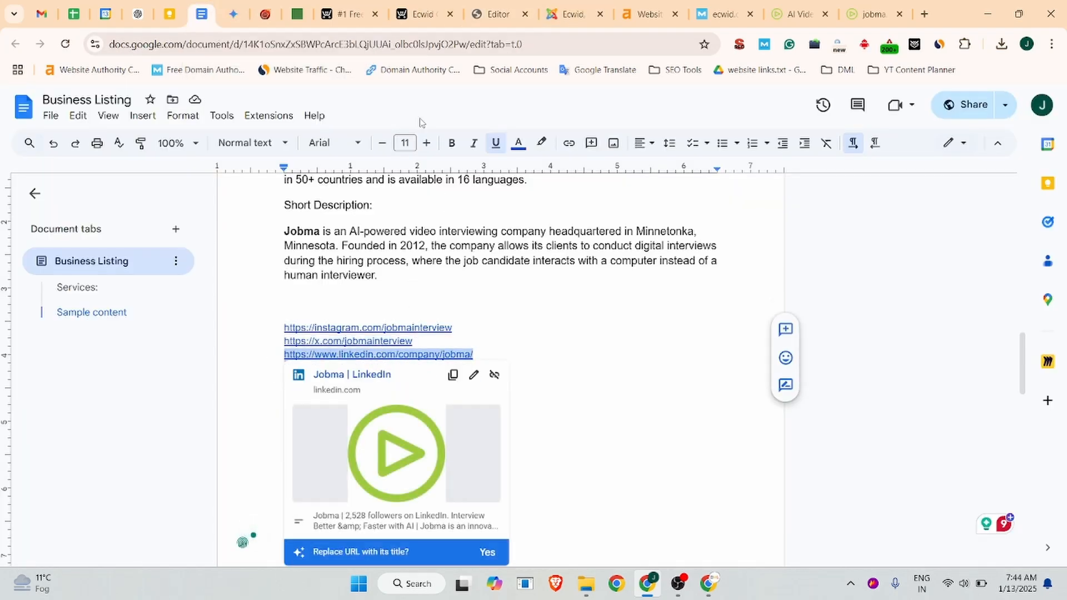
left_click(489, 17)
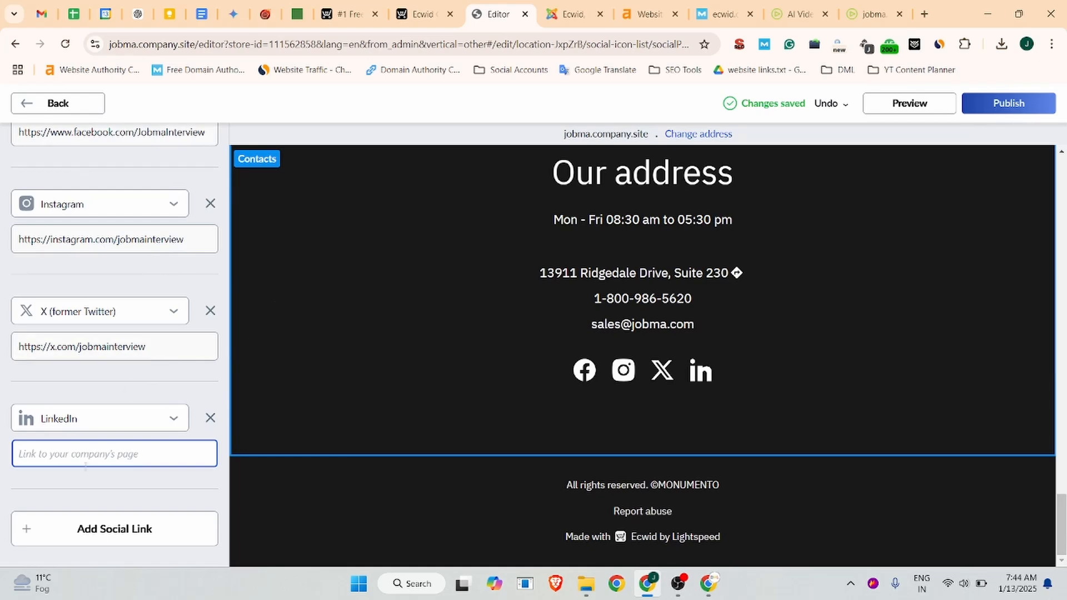
key("ctrl+v")
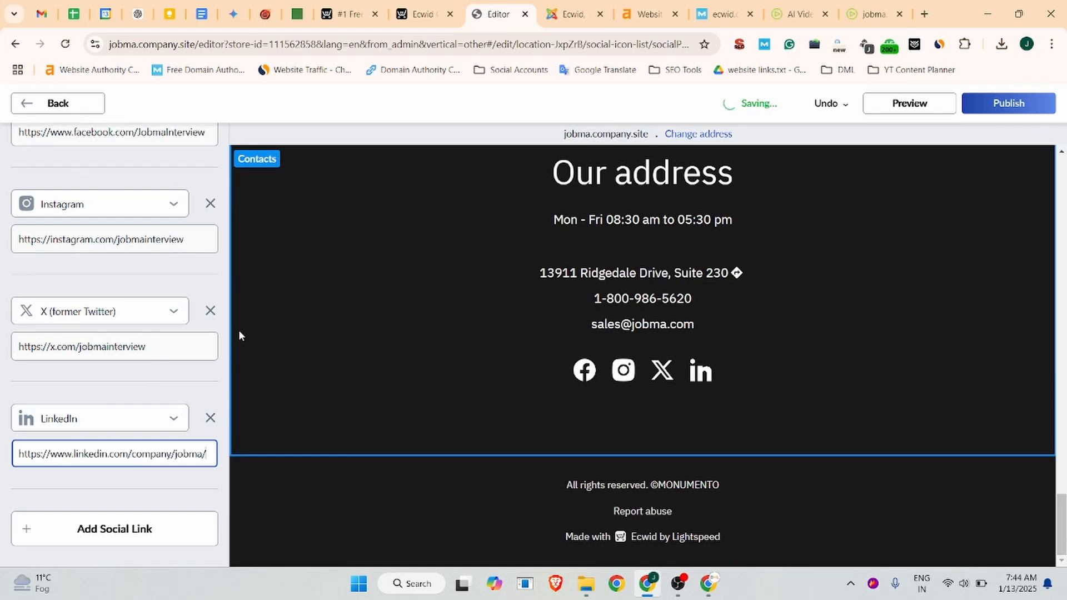
Leave the social profile and contact settings for the homepage sections overview, and publish the site.
scroll(100, 211, "up", 3)
left_click(54, 106)
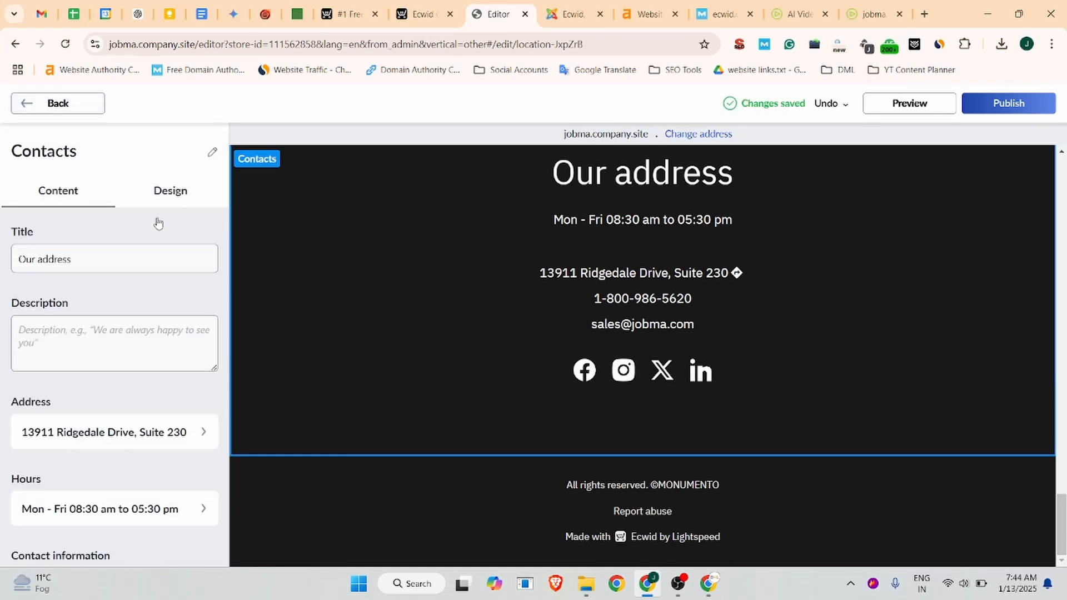
left_click(50, 103)
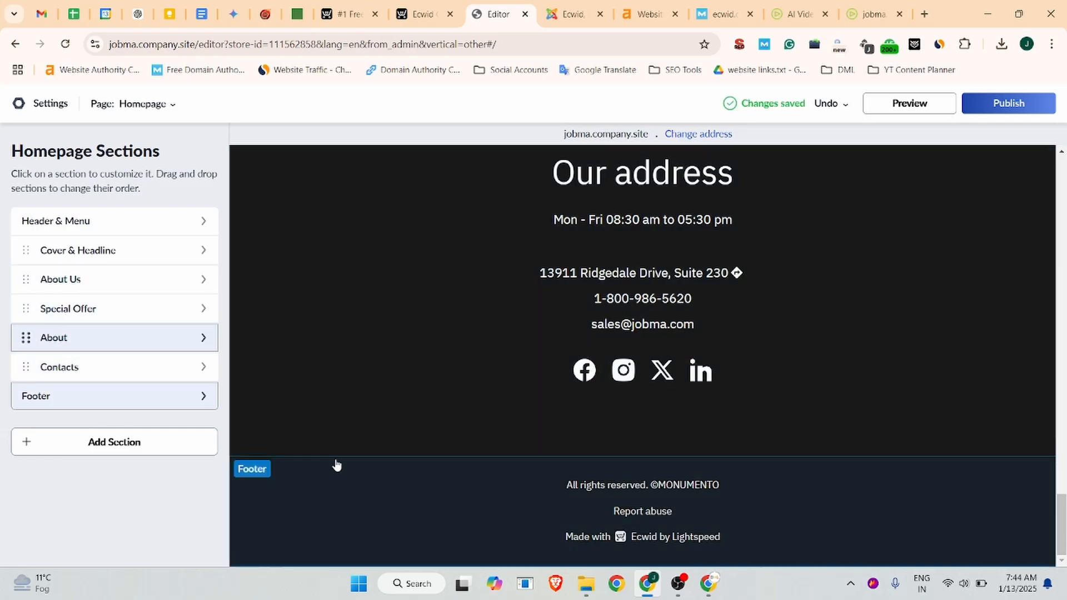
scroll(656, 272, "up", 5)
scroll(707, 258, "up", 10)
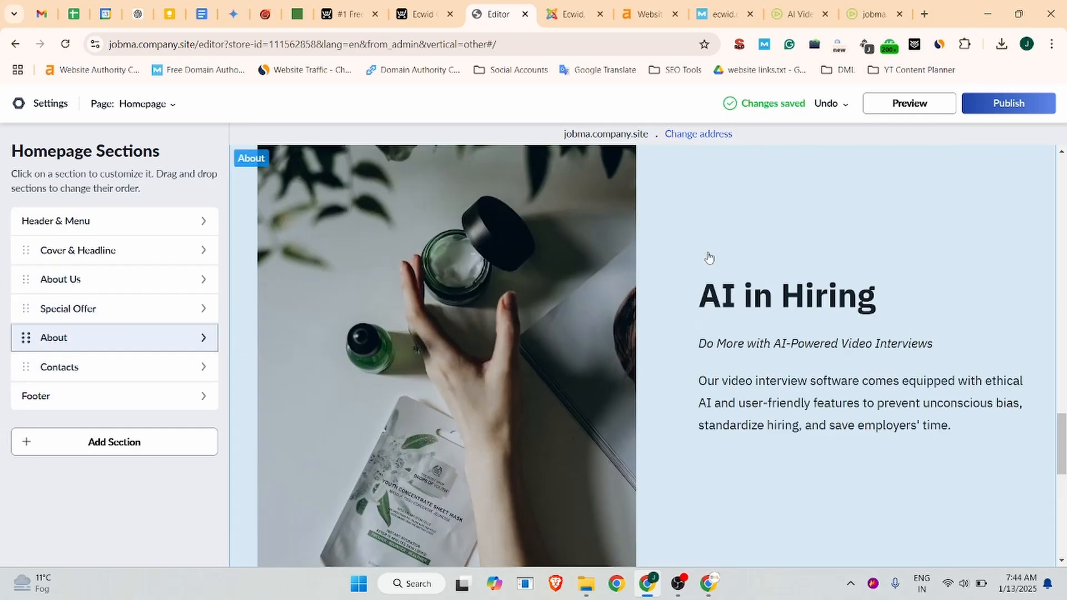
scroll(732, 250, "up", 10)
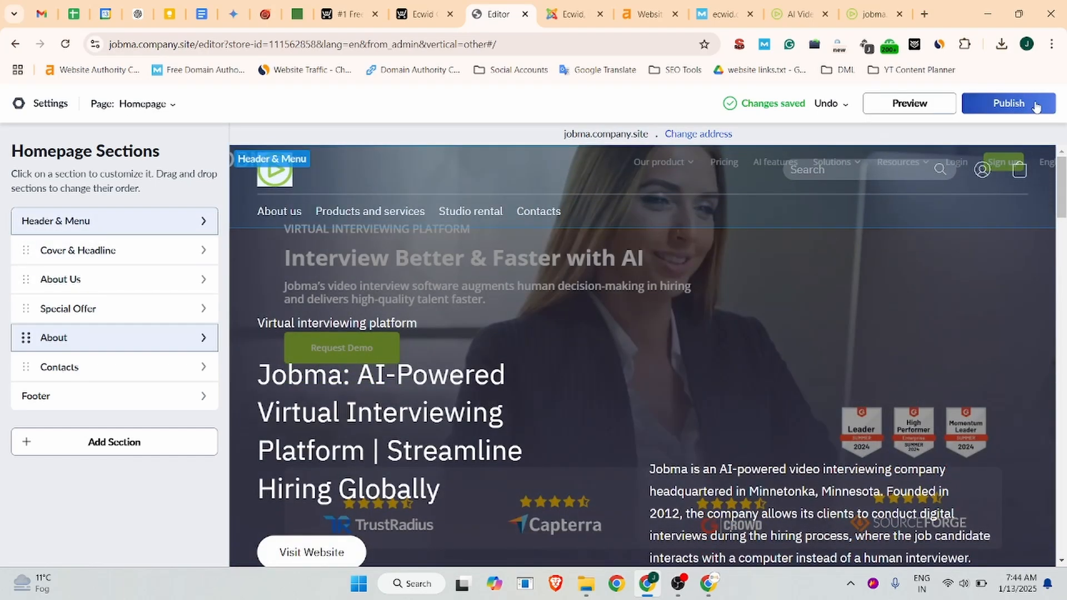
left_click(1009, 104)
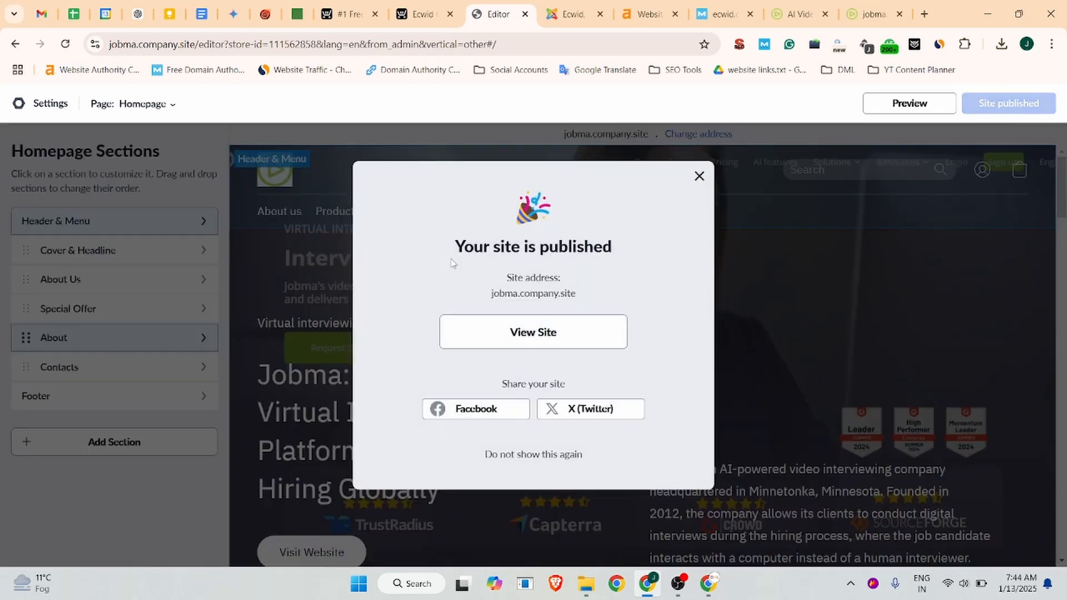
Open the published site at jobma.company.site and examine its address and homepage sections, from the cover to the AI in Hiring section.
left_click(538, 336)
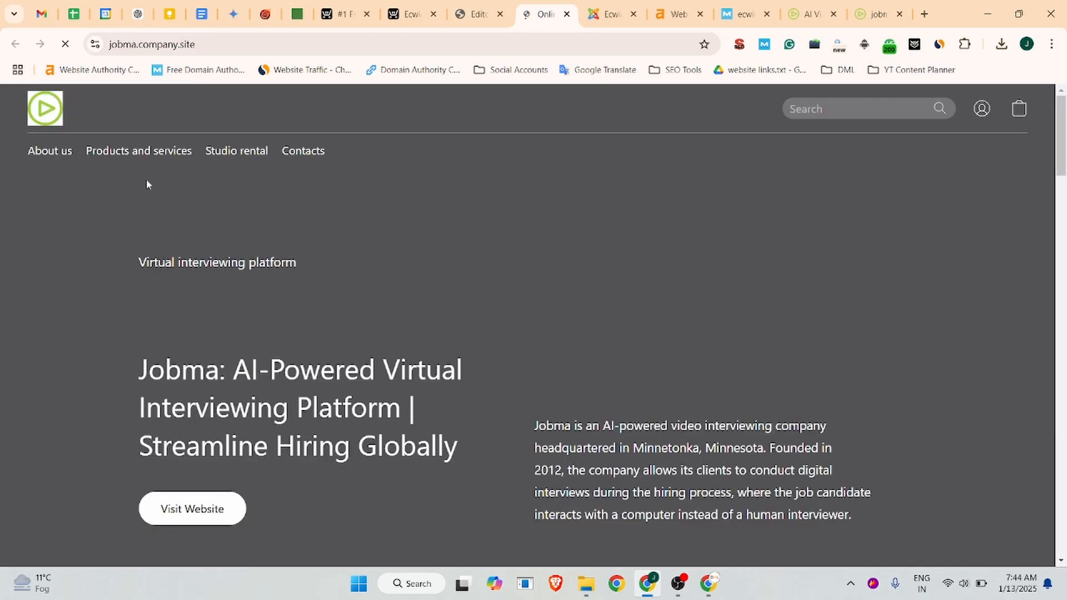
left_click_drag(196, 45, 83, 45)
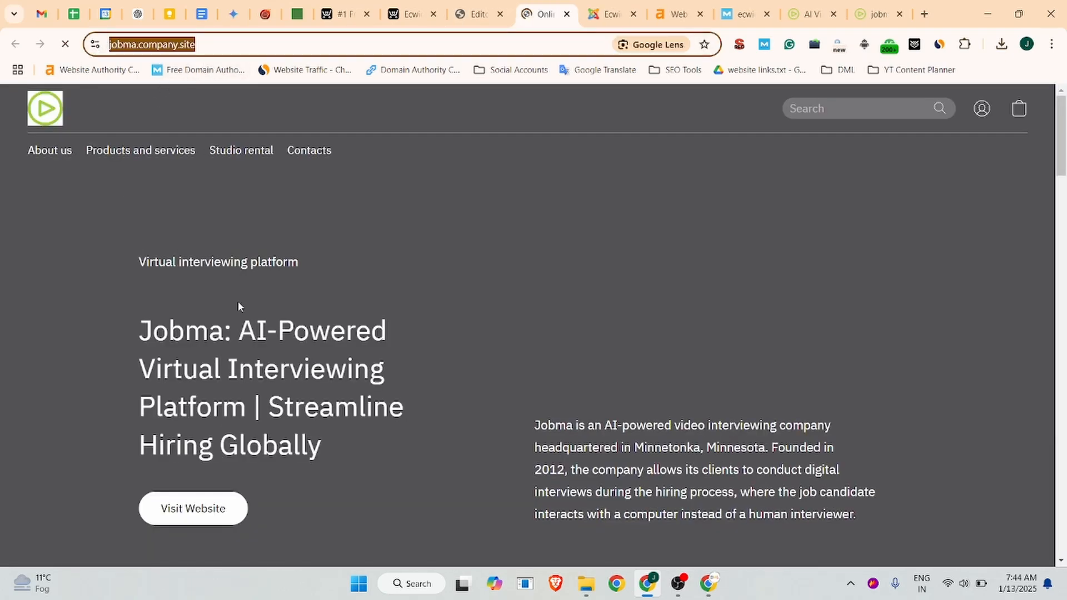
scroll(239, 305, "down", 7)
scroll(624, 274, "up", 7)
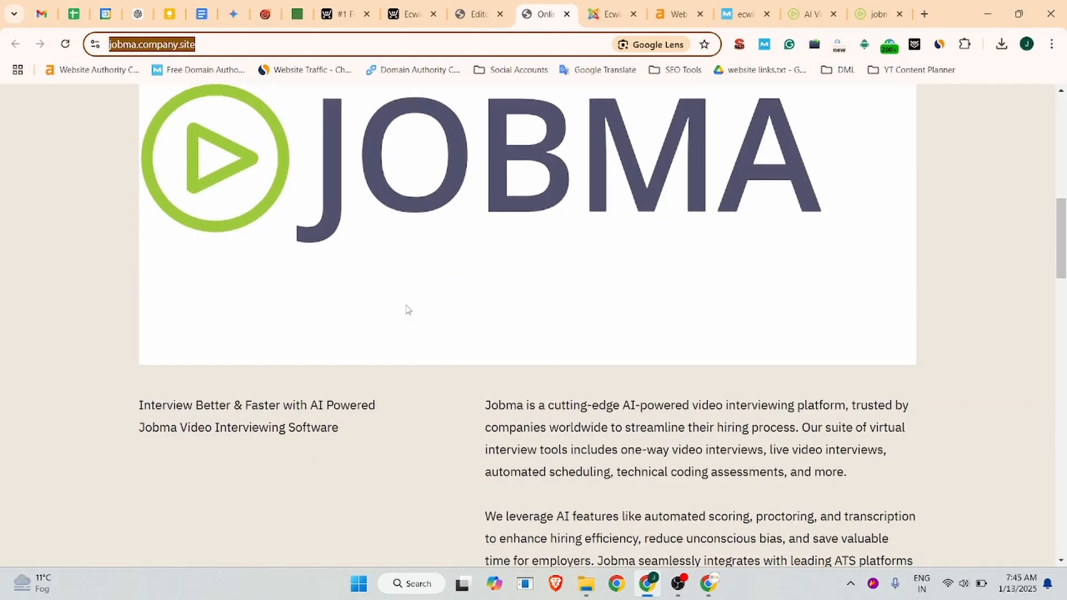
scroll(405, 309, "down", 5)
scroll(492, 269, "down", 15)
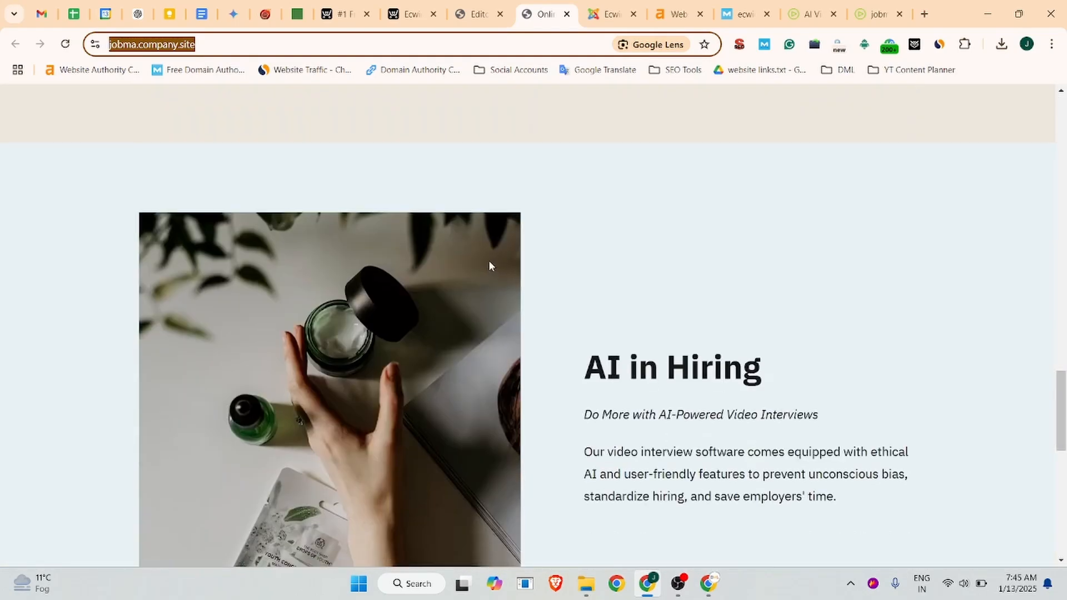
scroll(491, 266, "up", 10)
scroll(496, 269, "up", 10)
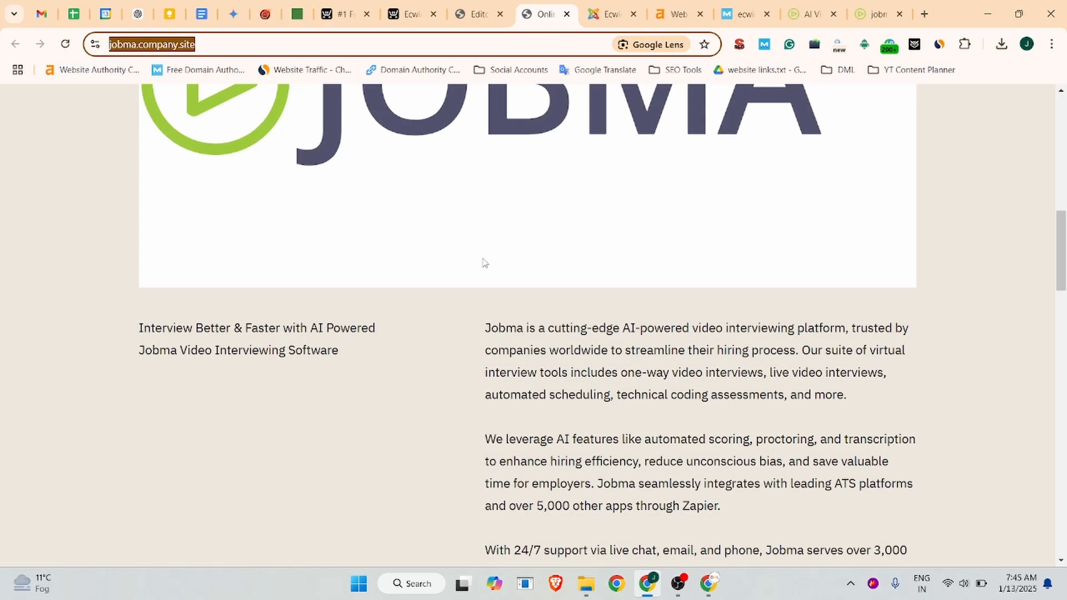
scroll(423, 303, "up", 7)
scroll(422, 304, "up", 3)
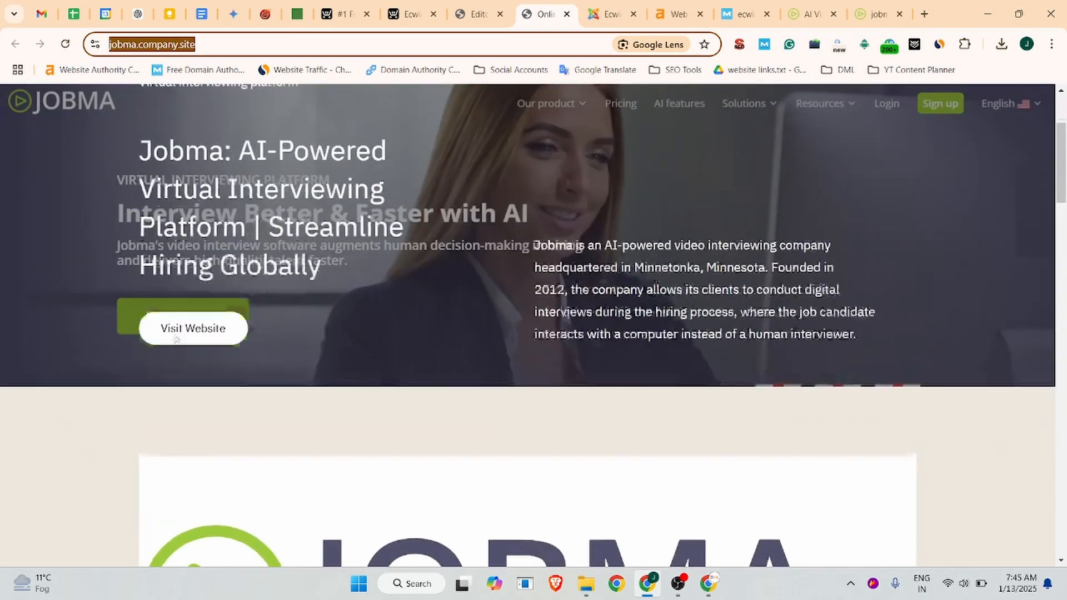
Inspect the HTML code of the Visit Website button's link on the published homepage, and close the developer tools.
right_click(170, 365)
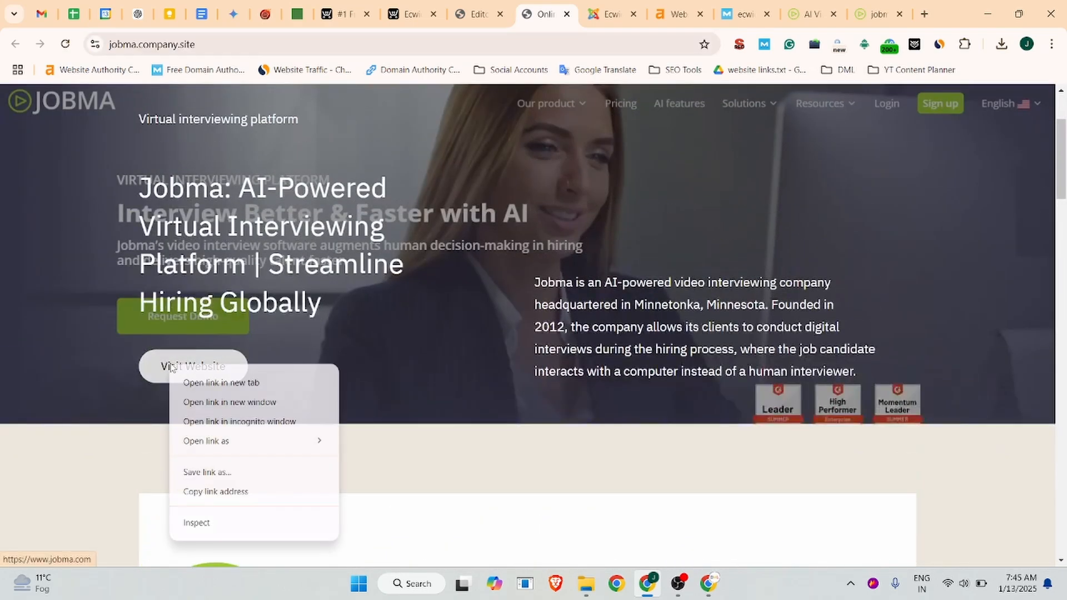
left_click(248, 528)
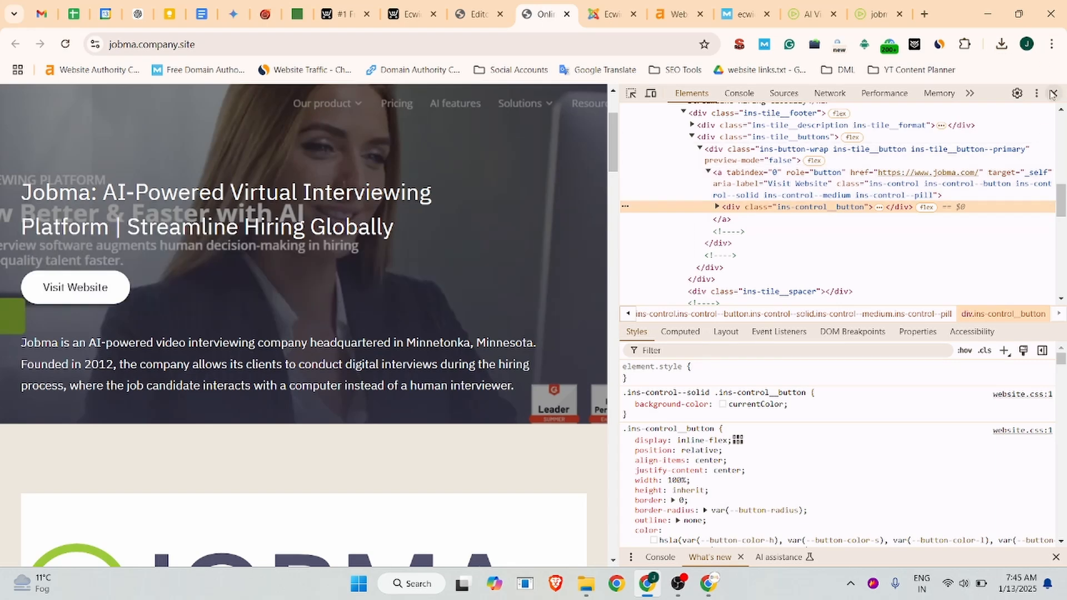
left_click(1053, 93)
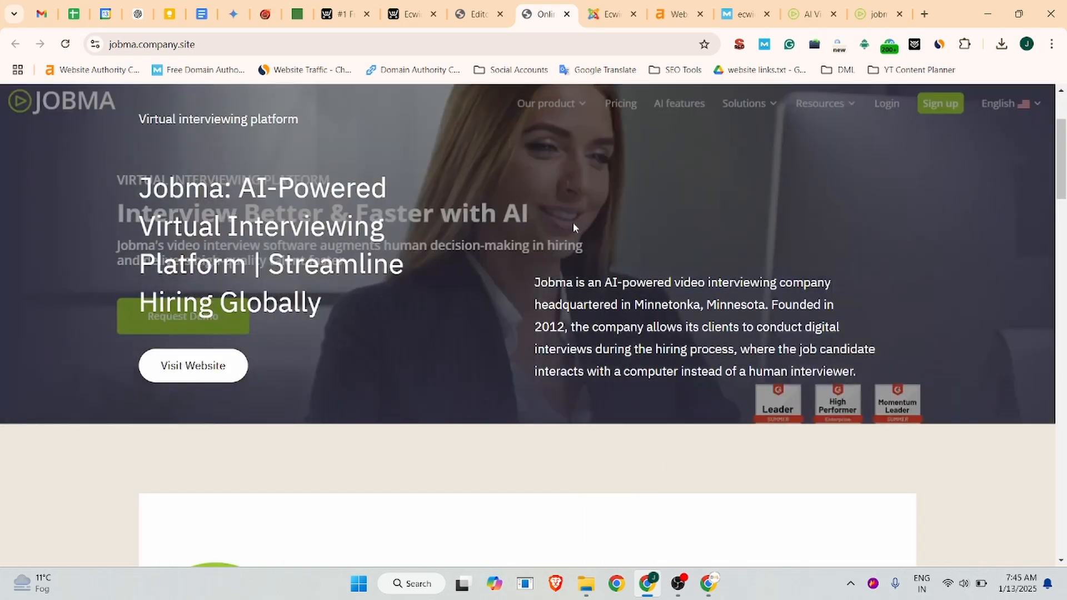